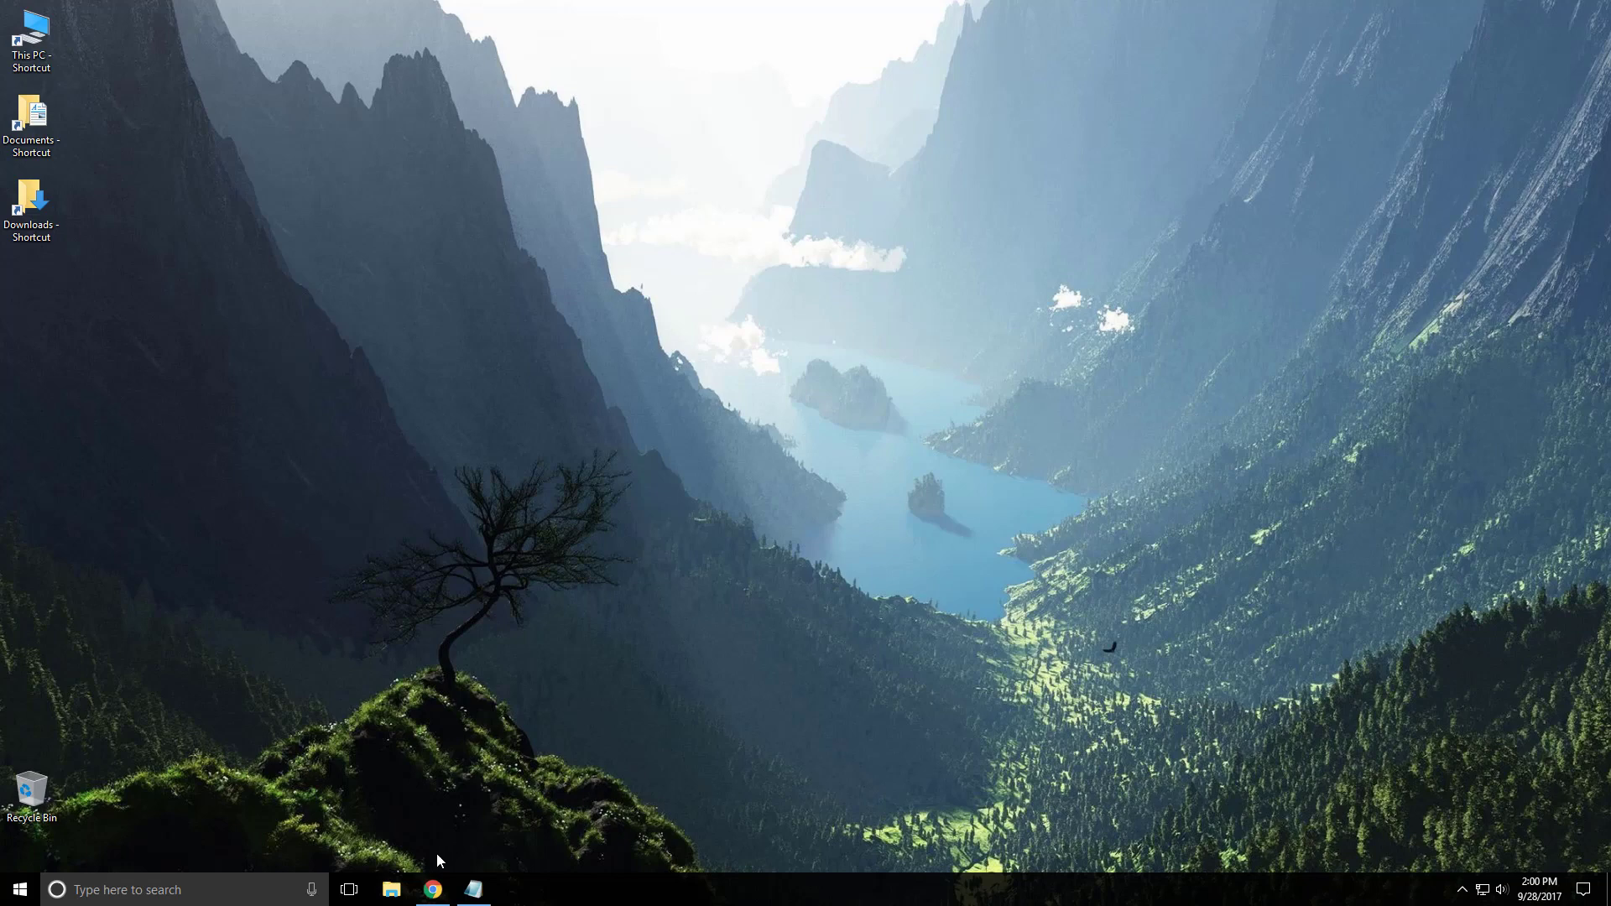
# Search Google in Chrome for 'electrum wallet'
pyautogui.click(433, 889)
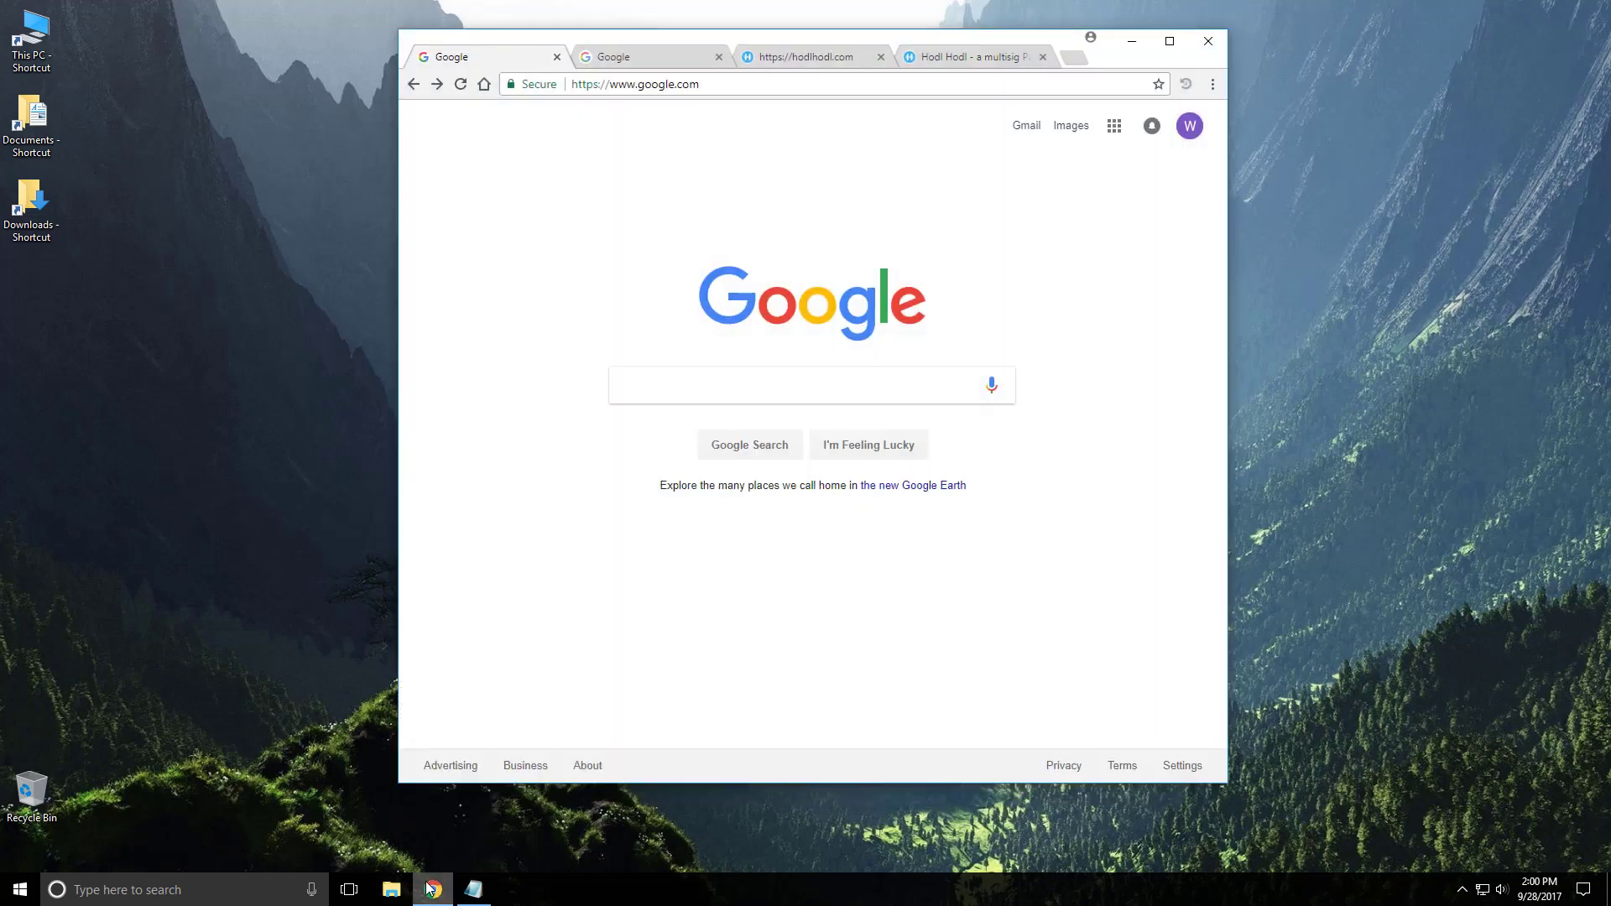
pyautogui.click(783, 396)
pyautogui.write('electrum')
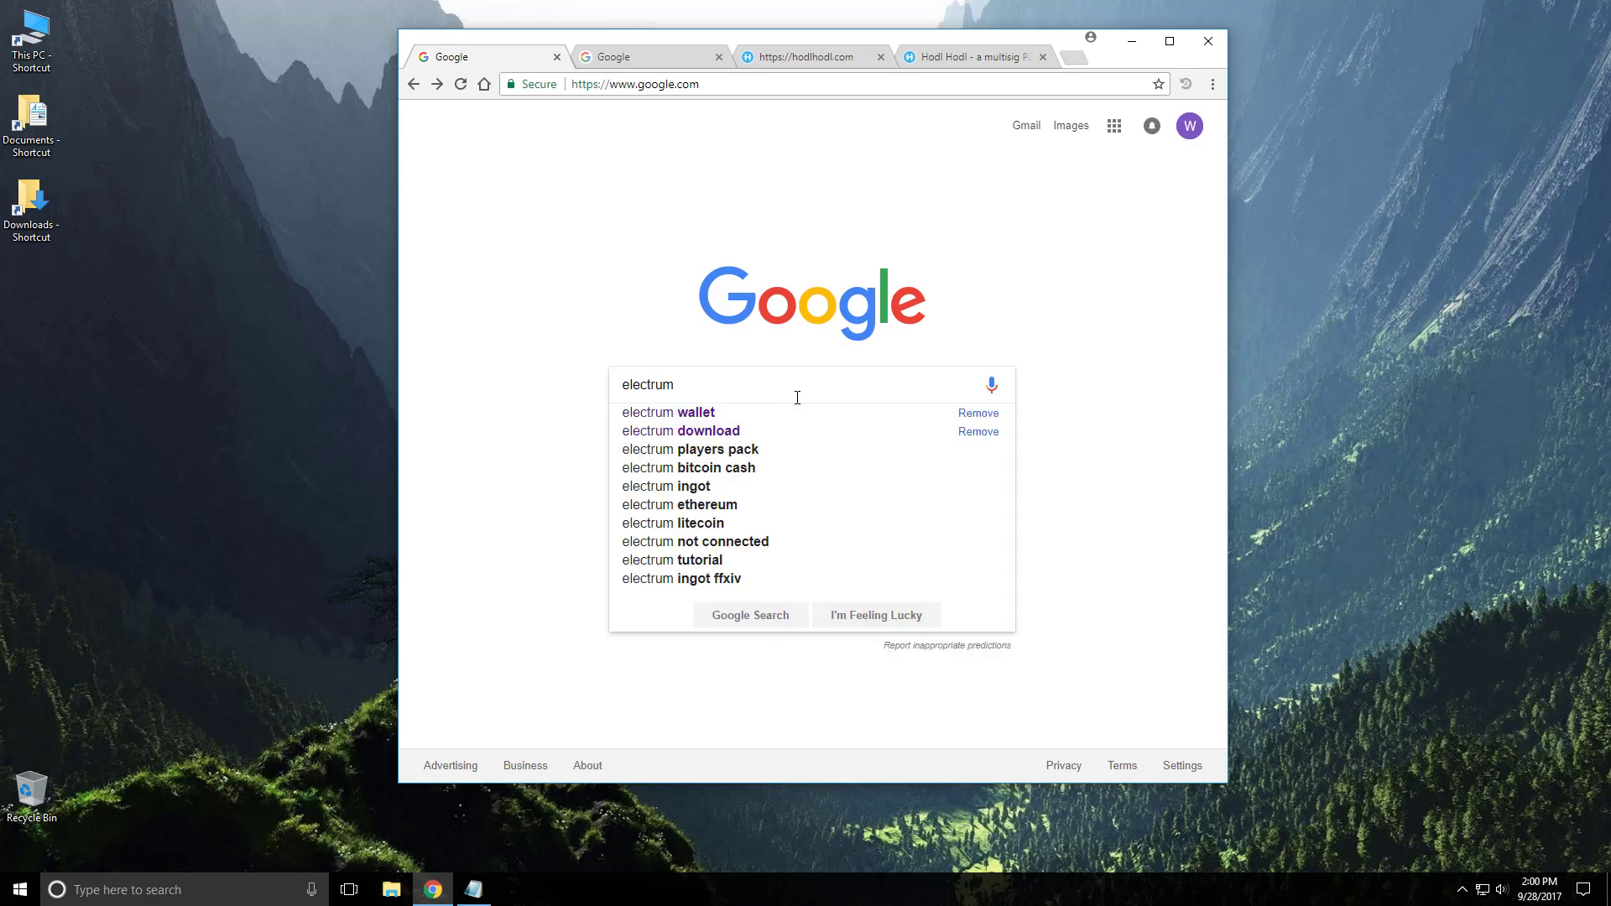
pyautogui.click(669, 413)
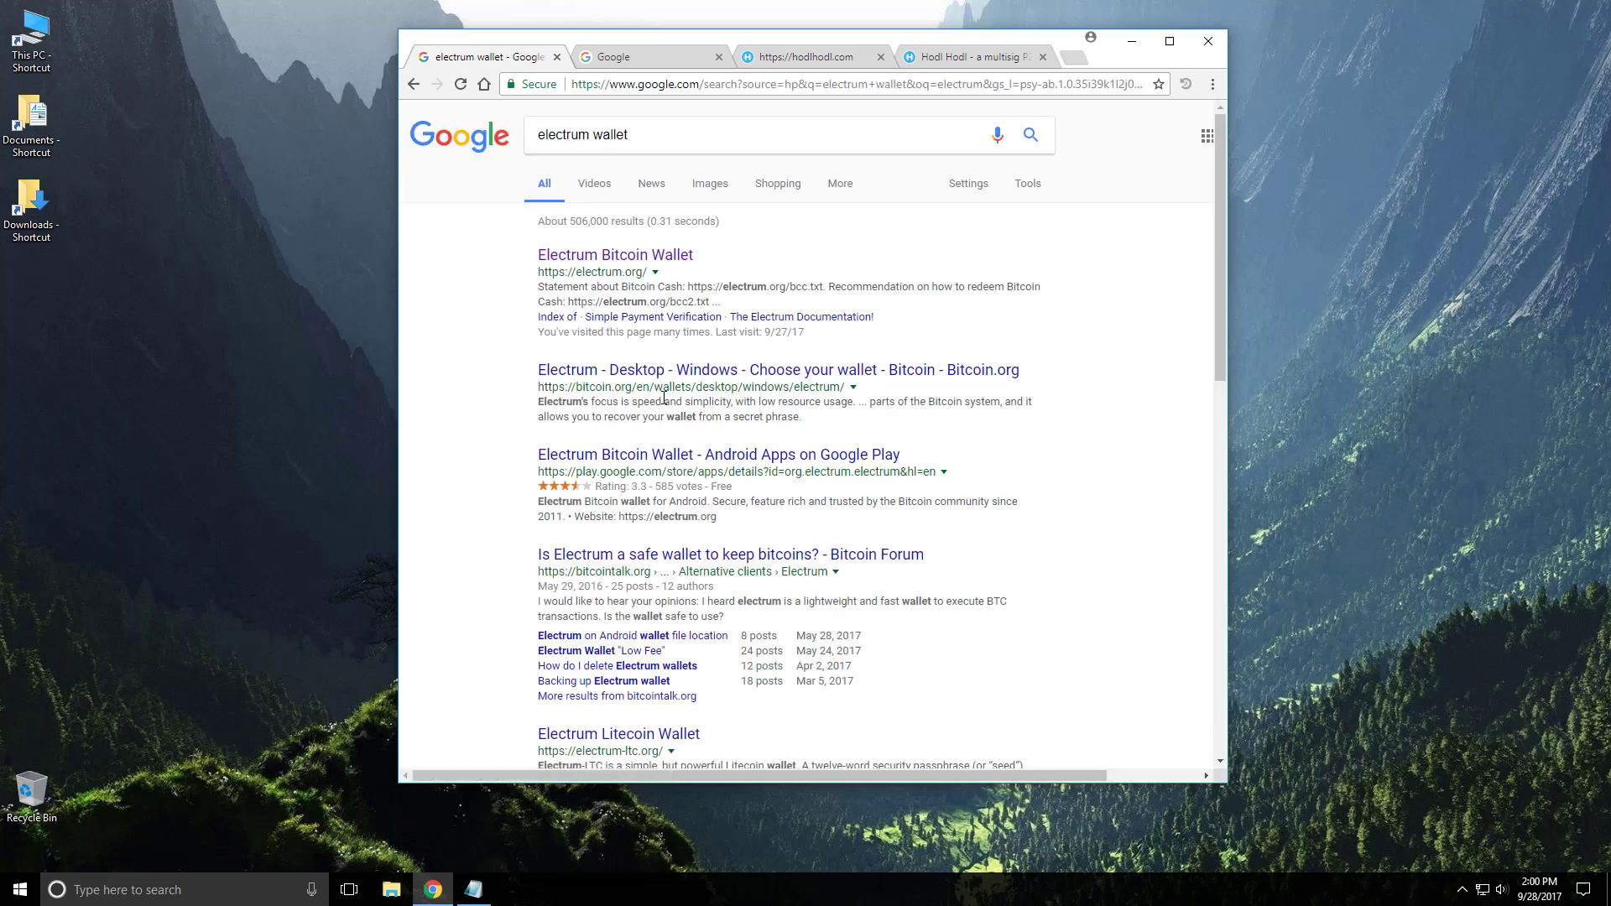
# Go to electrum.org and download the Electrum 2.9.3 Windows installer (electrum-2.9.3-setup.exe)
pyautogui.moveTo(648, 272); pyautogui.dragTo(575, 271)
pyautogui.click(618, 256)
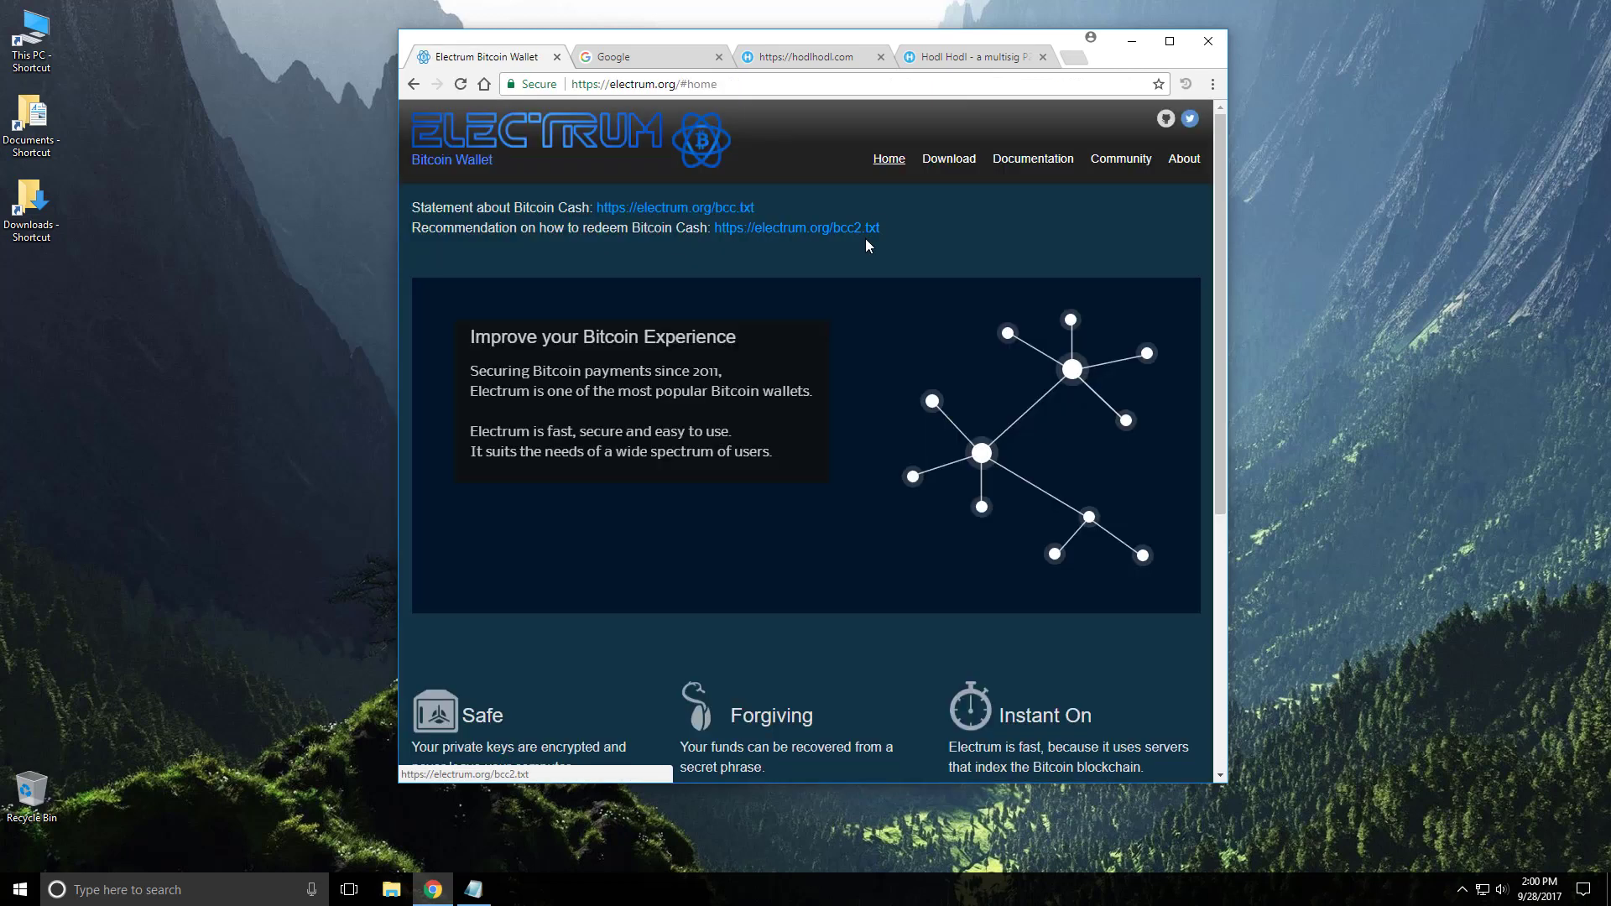
pyautogui.click(943, 175)
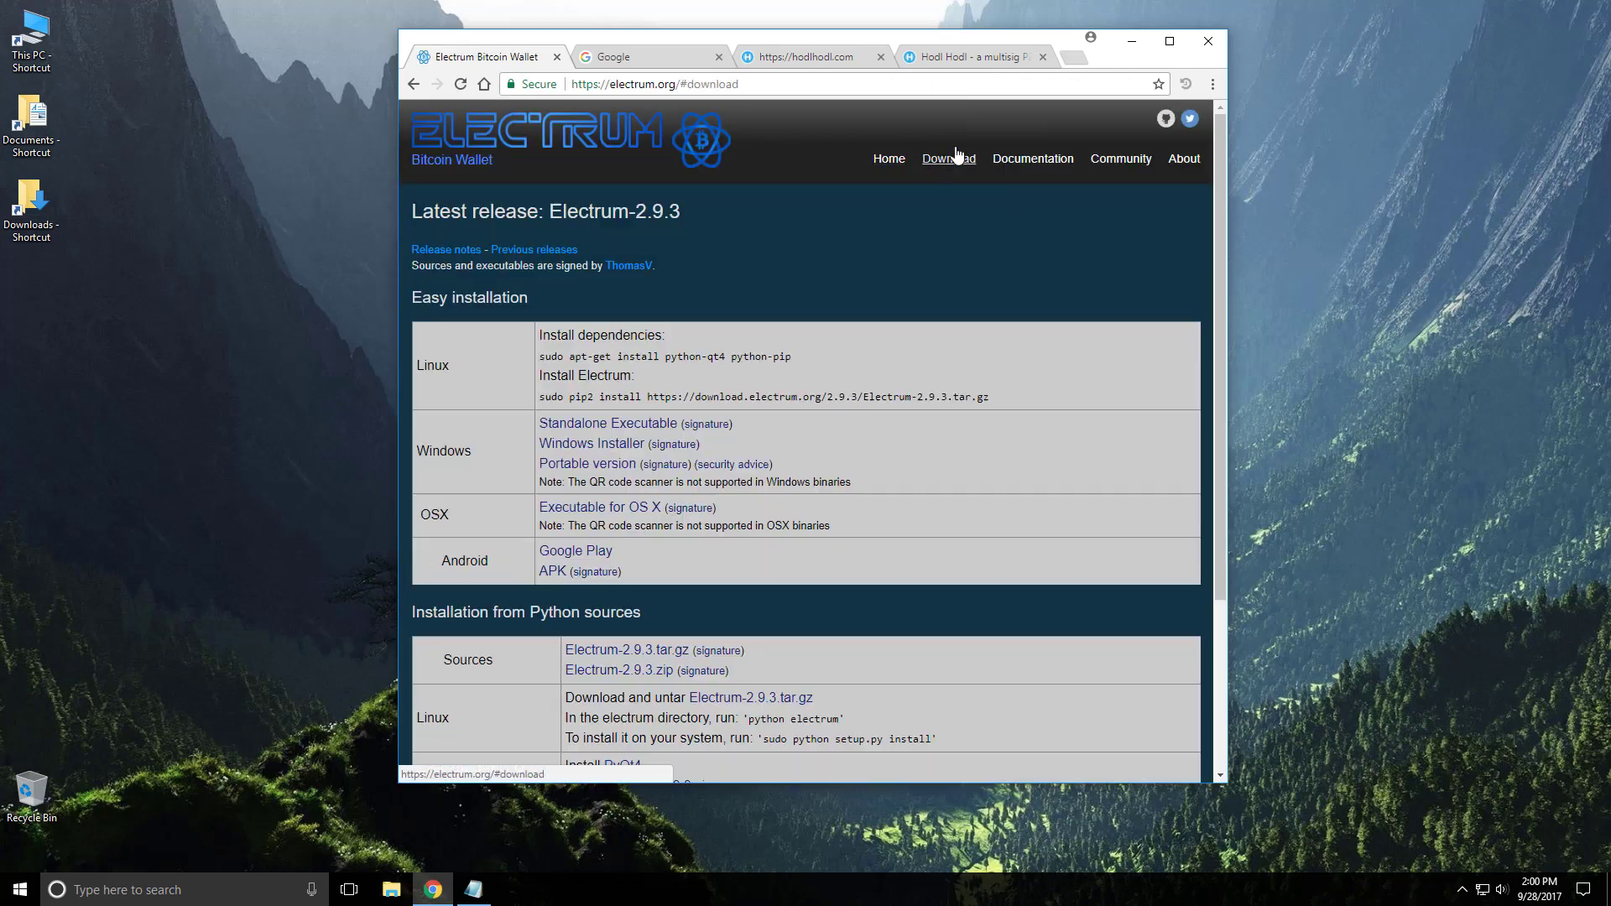
pyautogui.click(570, 452)
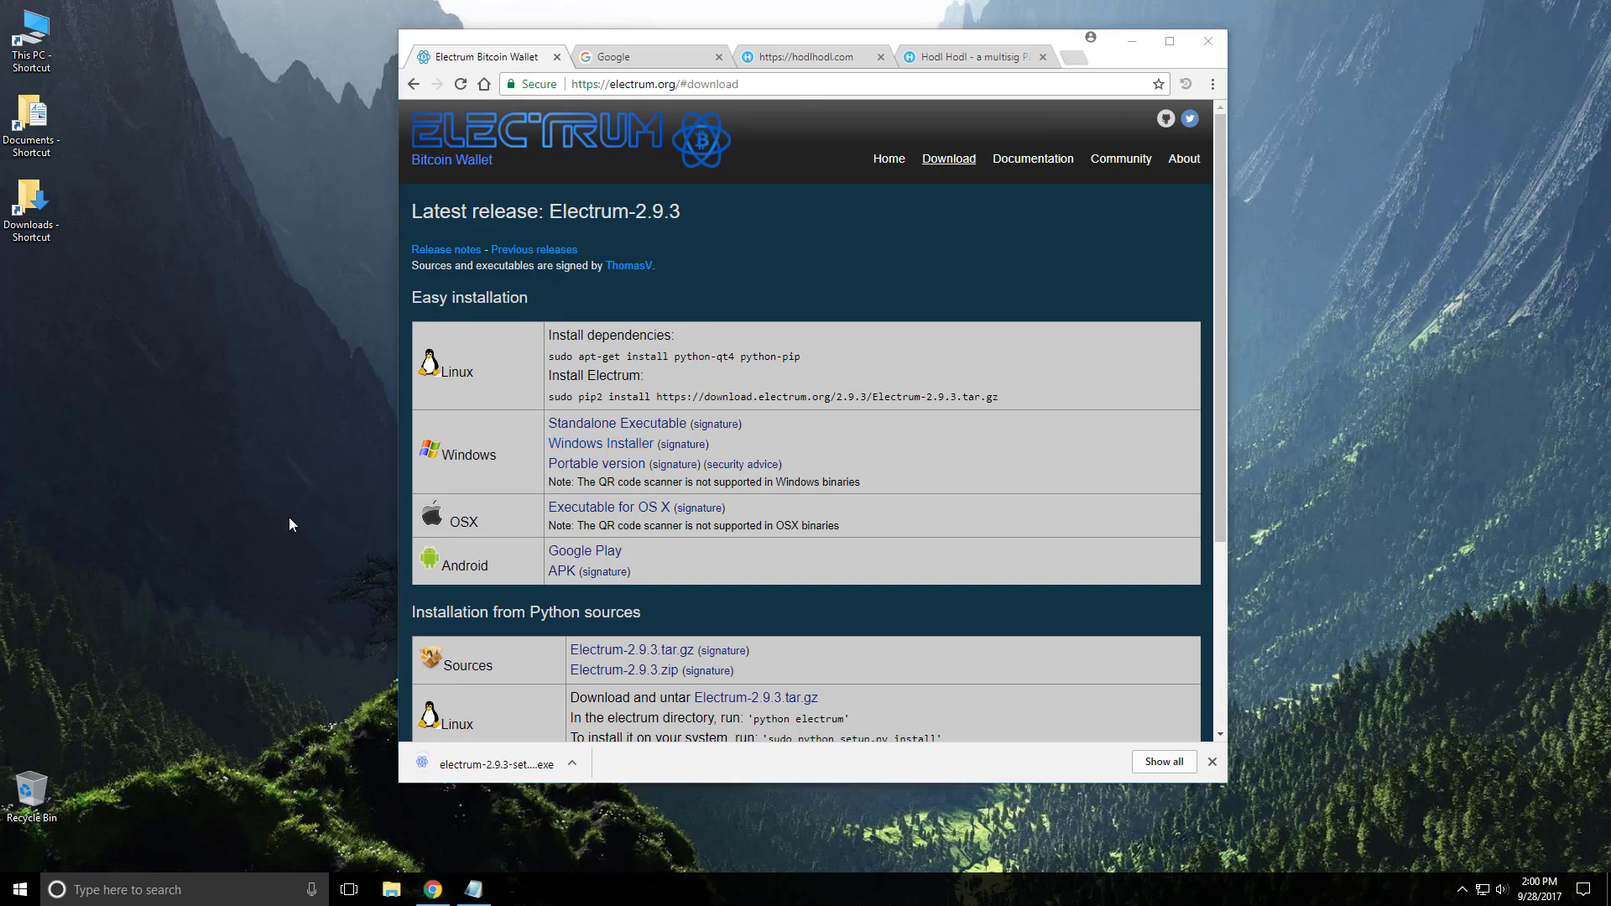
# Run electrum-2.9.3-setup.exe, install into Program Files (x86)\Electrum, and close the installer
pyautogui.click(485, 765)
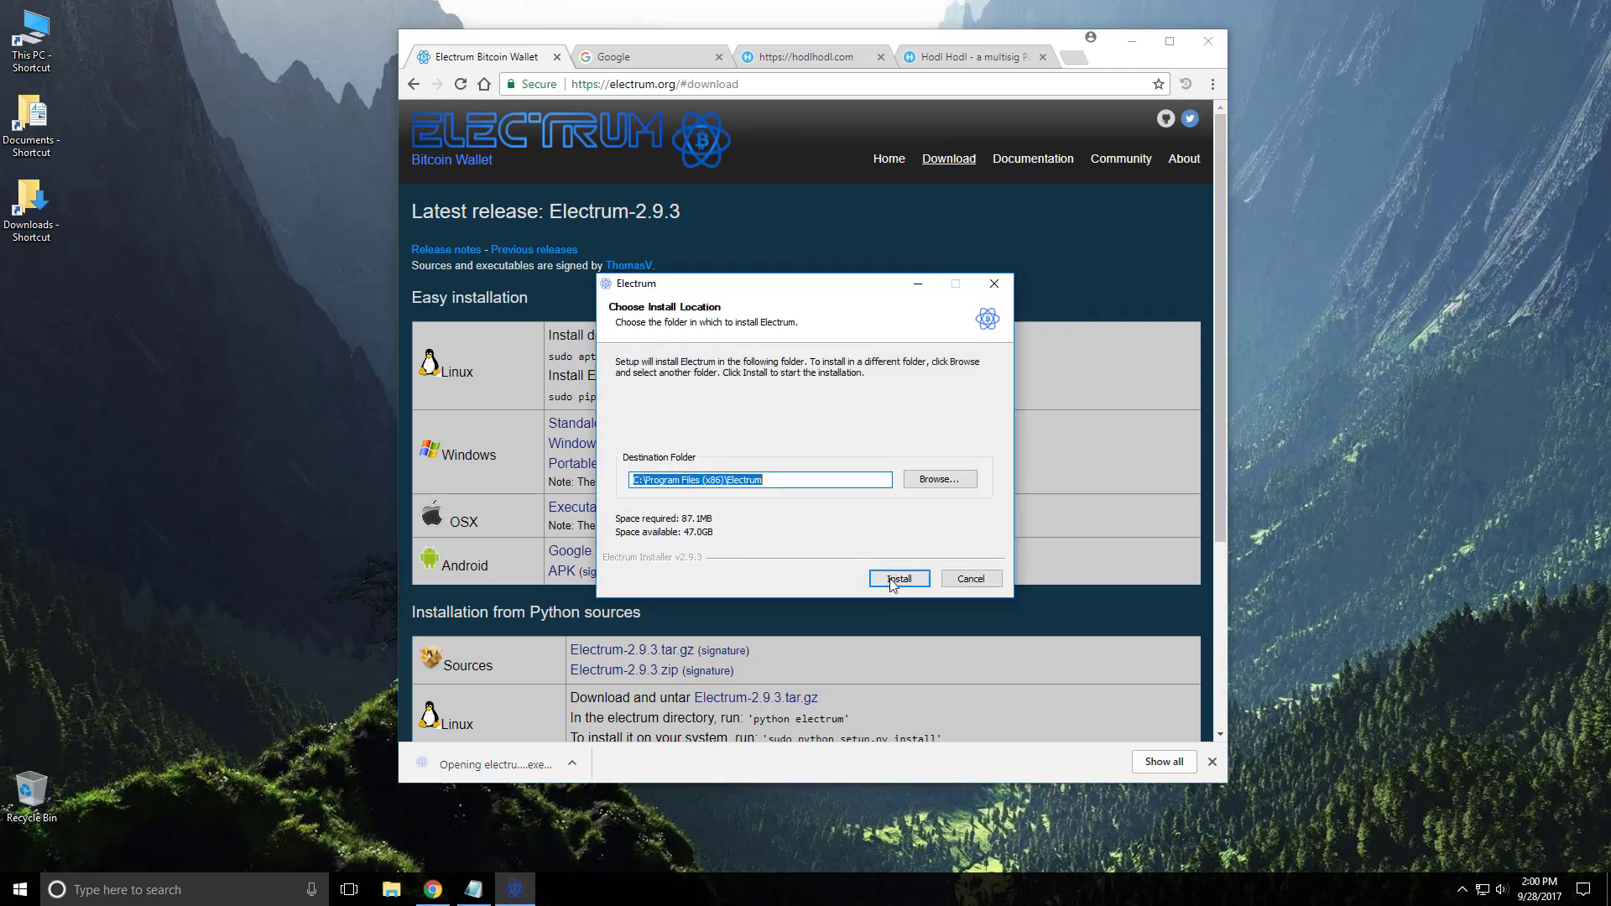
pyautogui.click(890, 578)
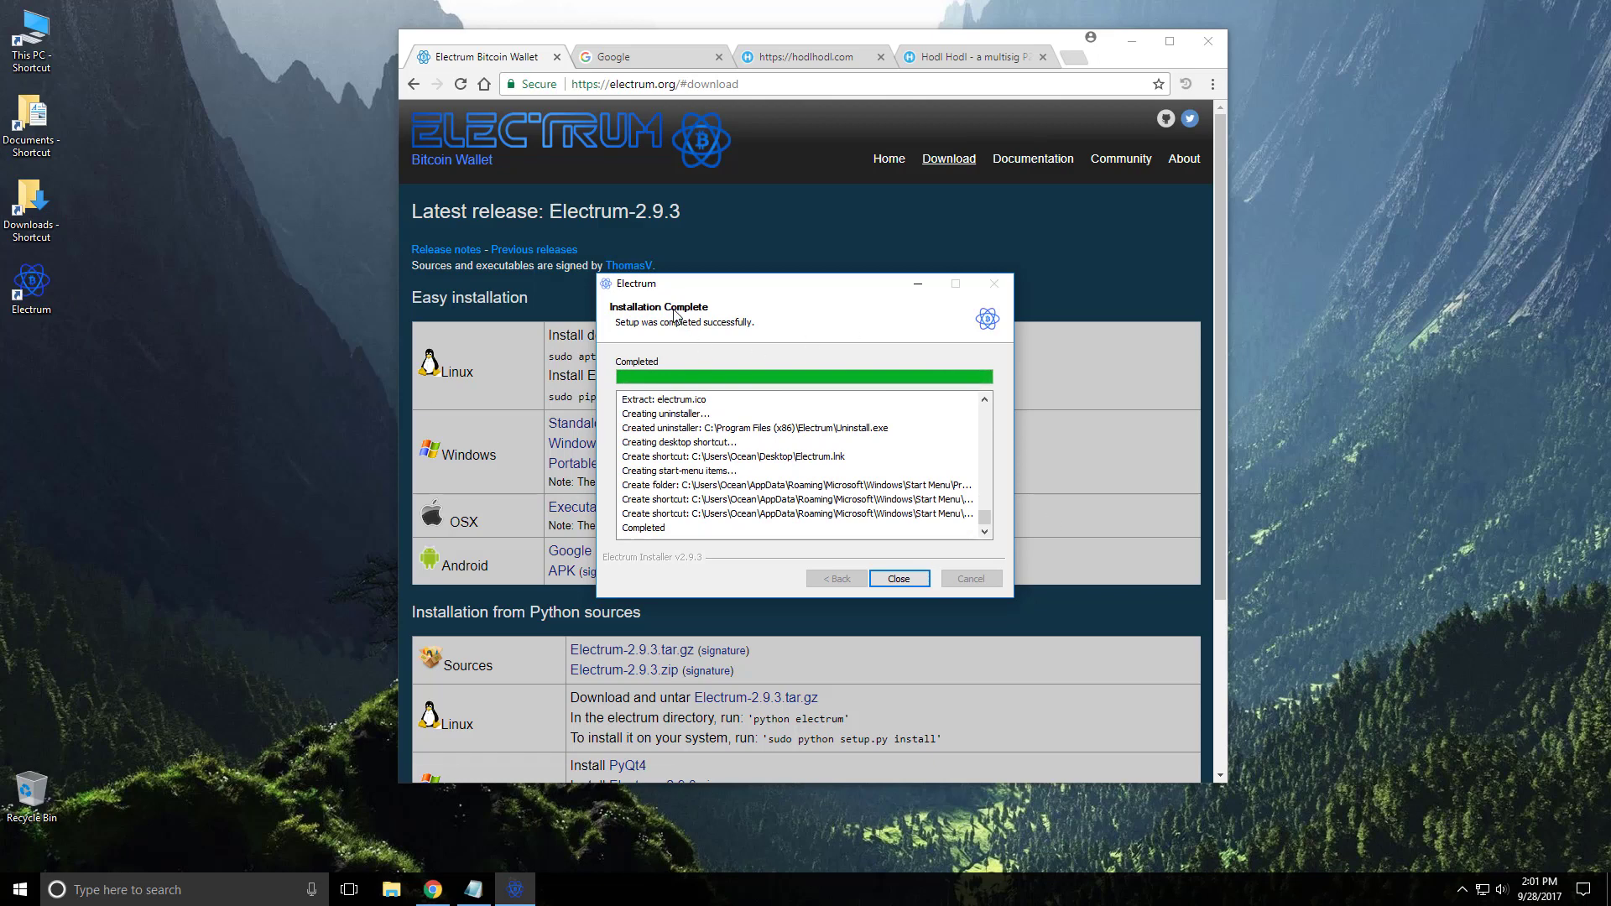
pyautogui.click(900, 579)
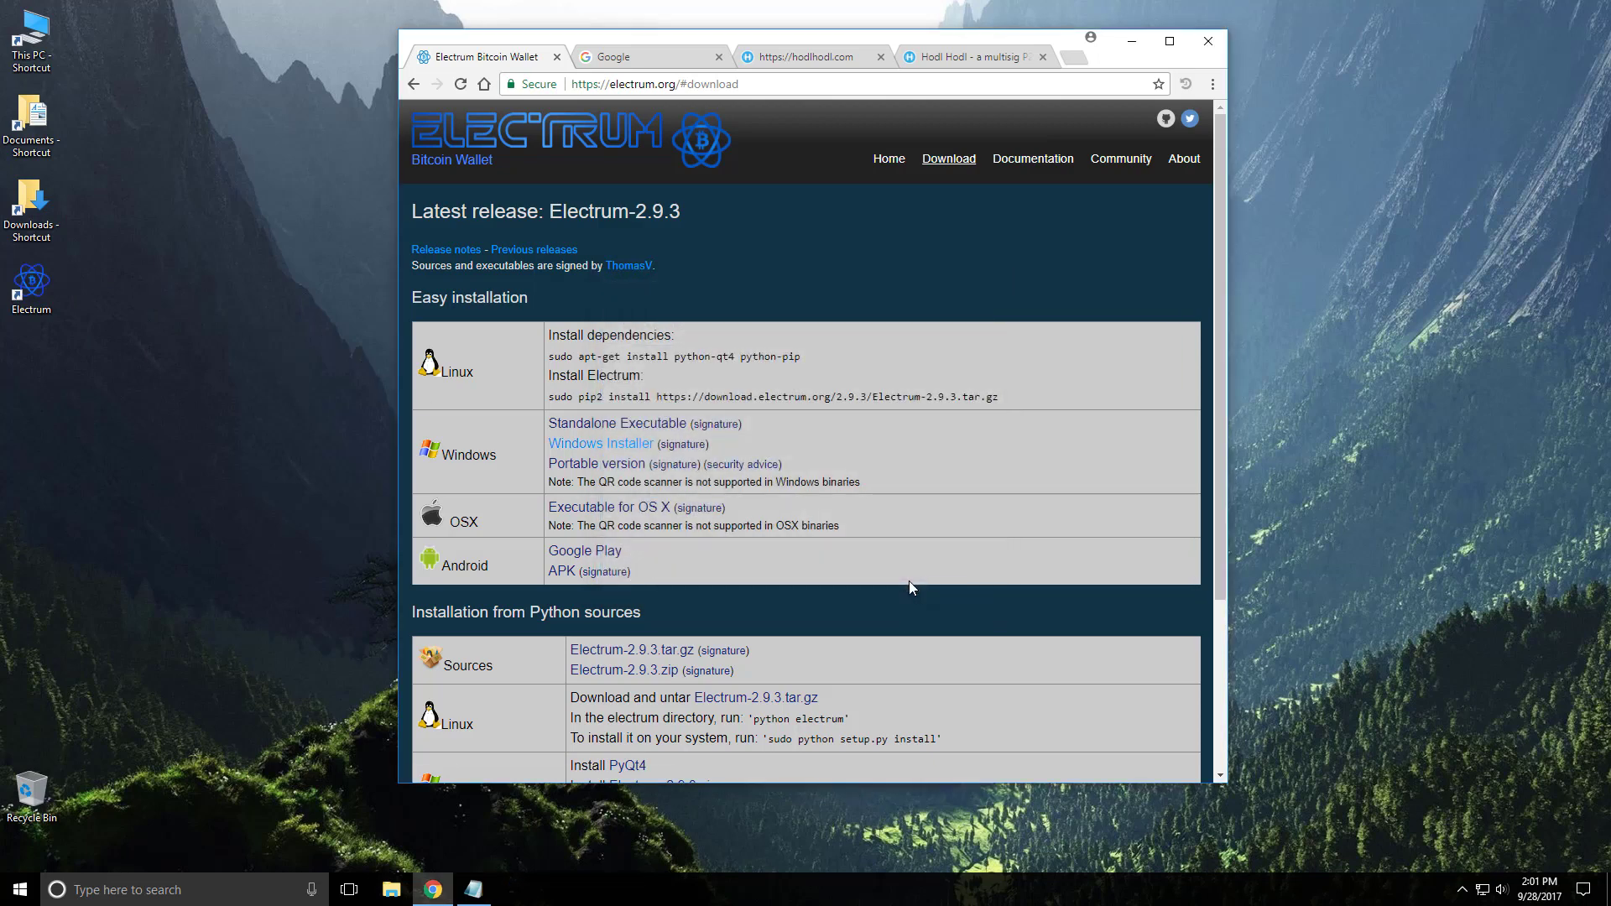
# Launch Electrum from the desktop shortcut, then cancel the wizard at the server-connection question
pyautogui.click(1130, 42)
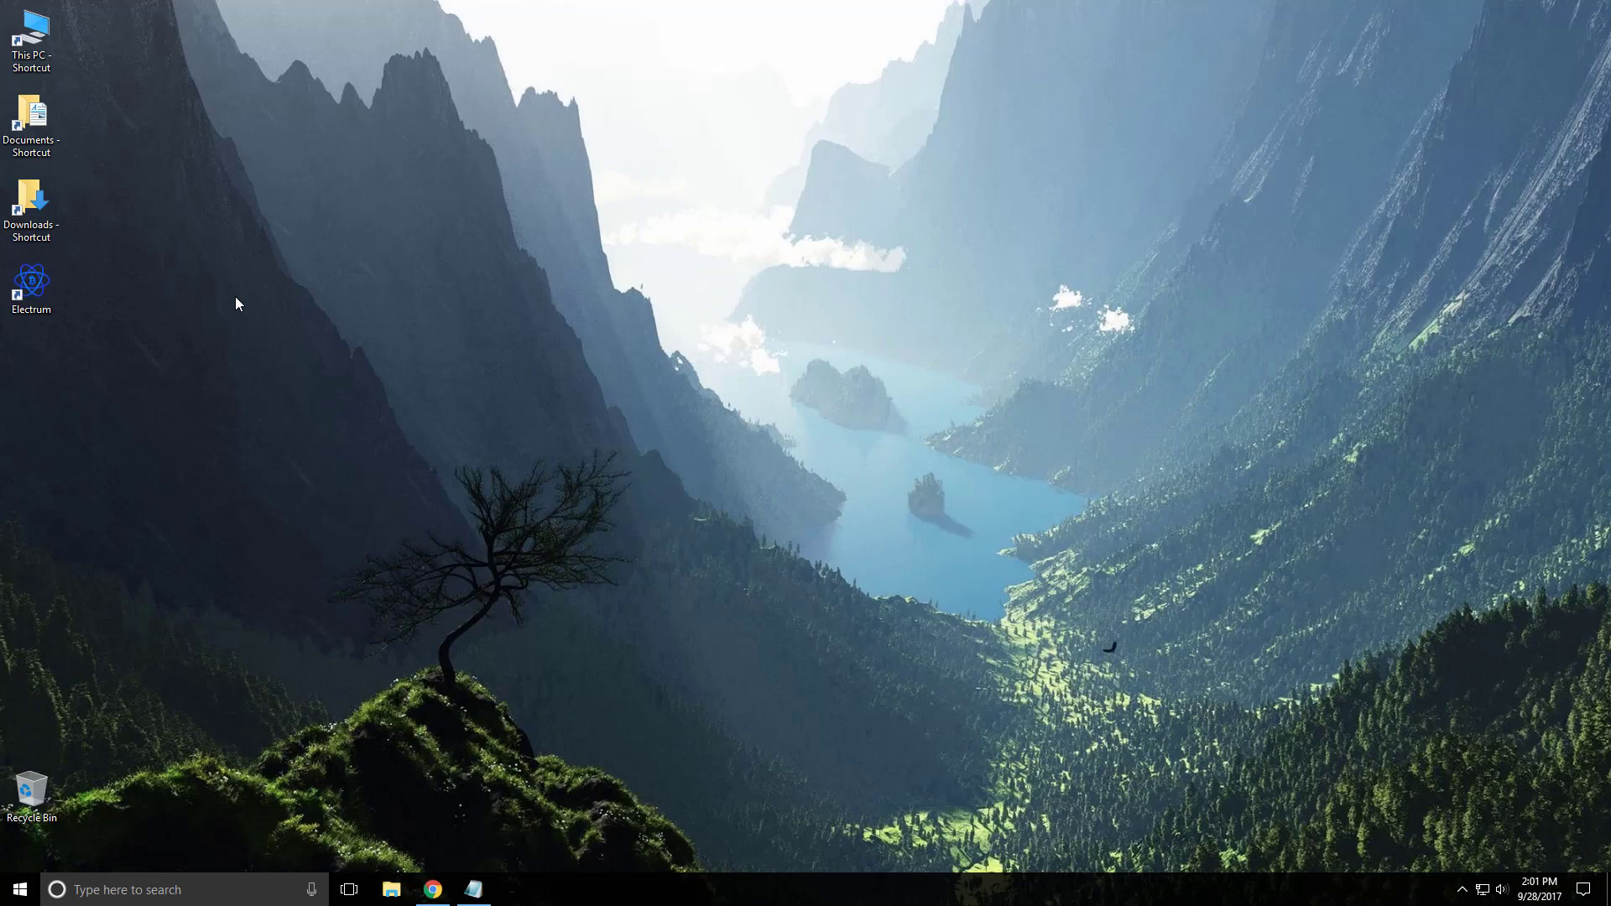
pyautogui.click(30, 280)
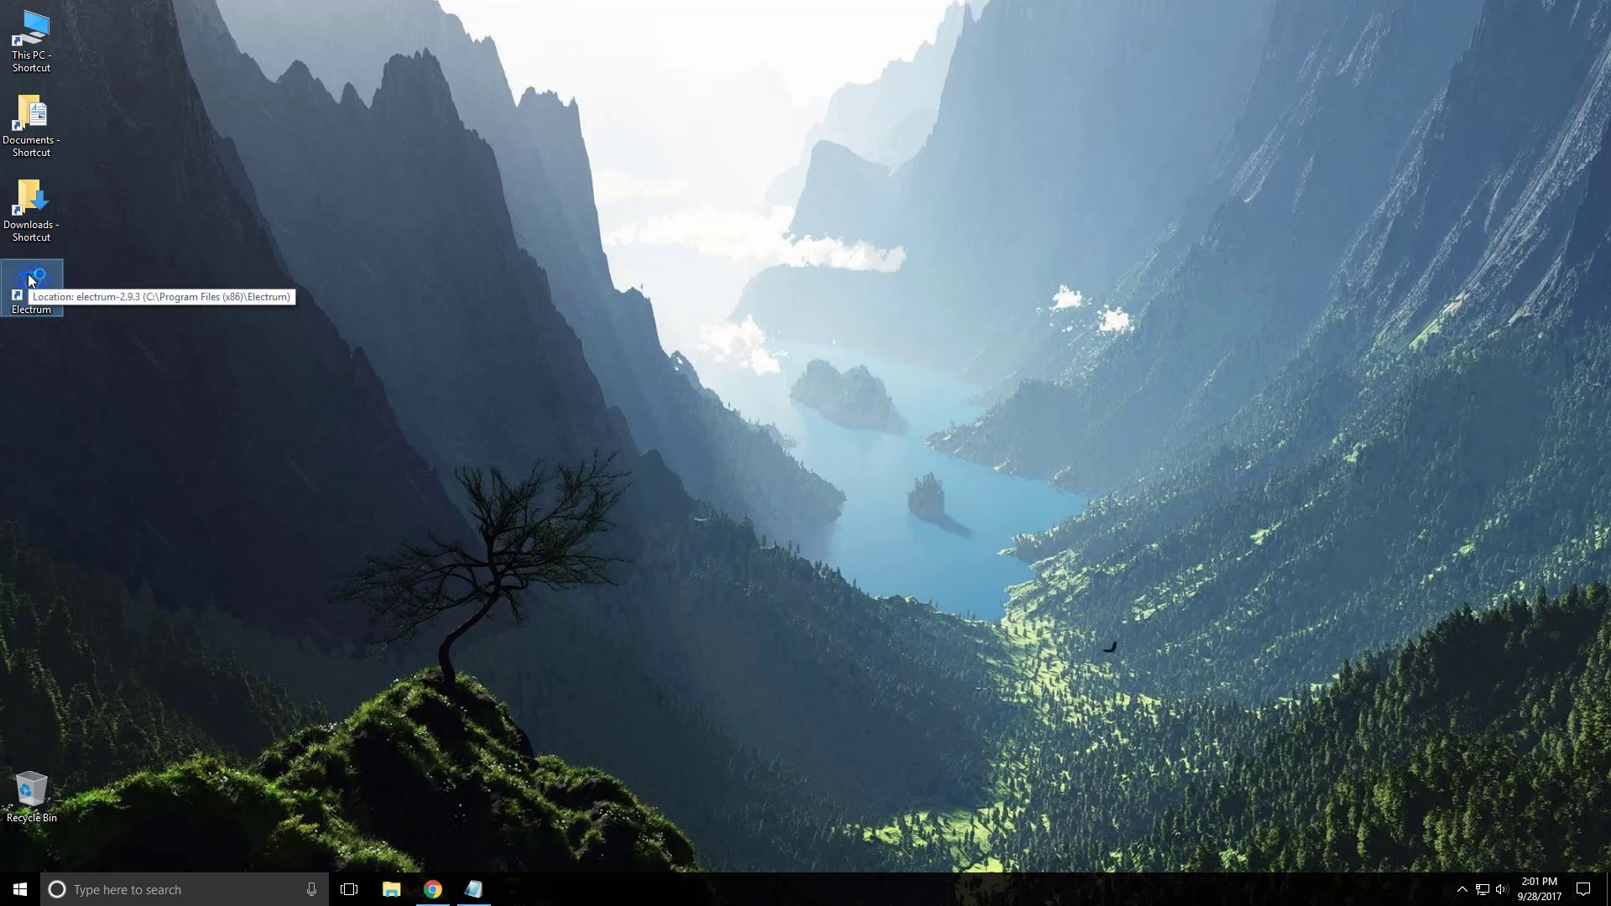
pyautogui.doubleClick(30, 280)
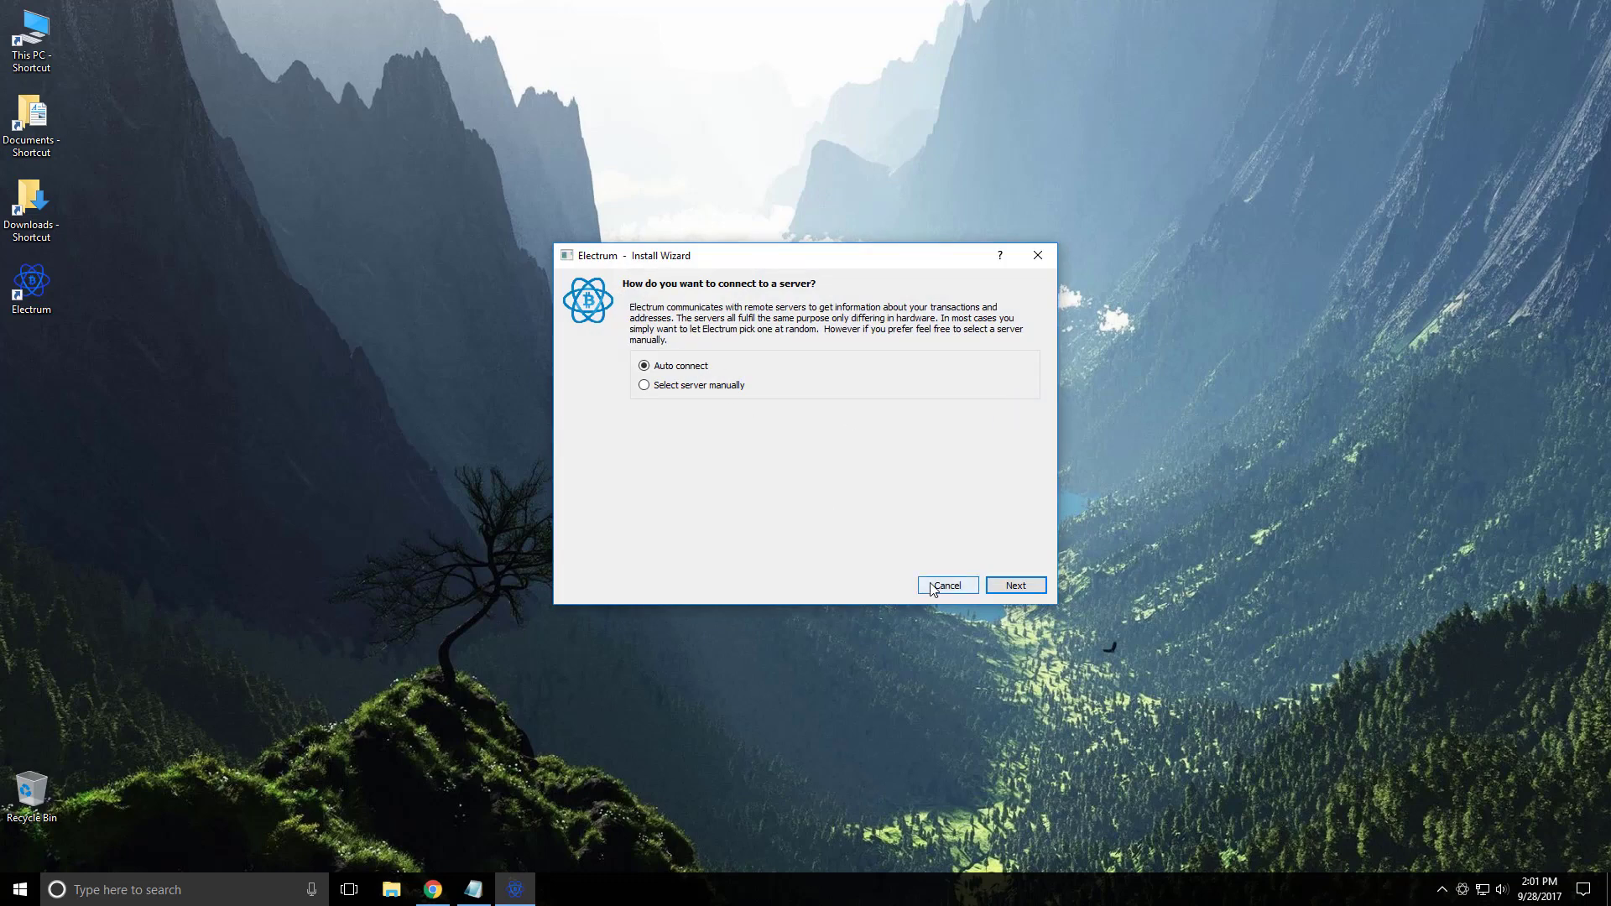
pyautogui.click(931, 587)
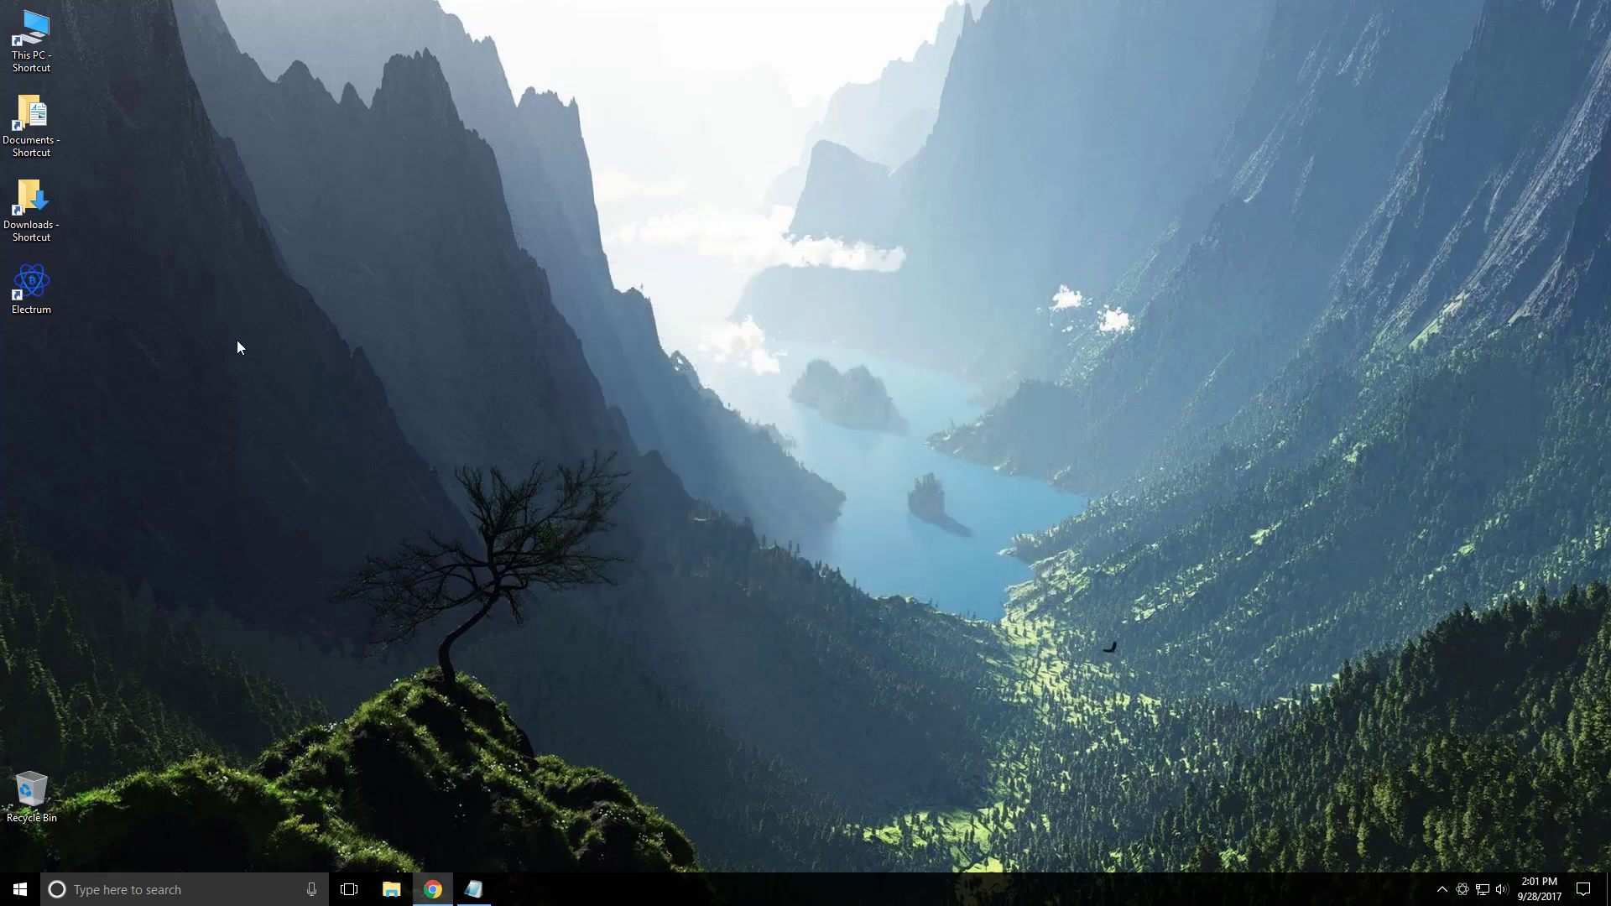
# Copy the Electrum shortcut and paste it onto the desktop as Electrum (2)
pyautogui.rightClick(25, 284)
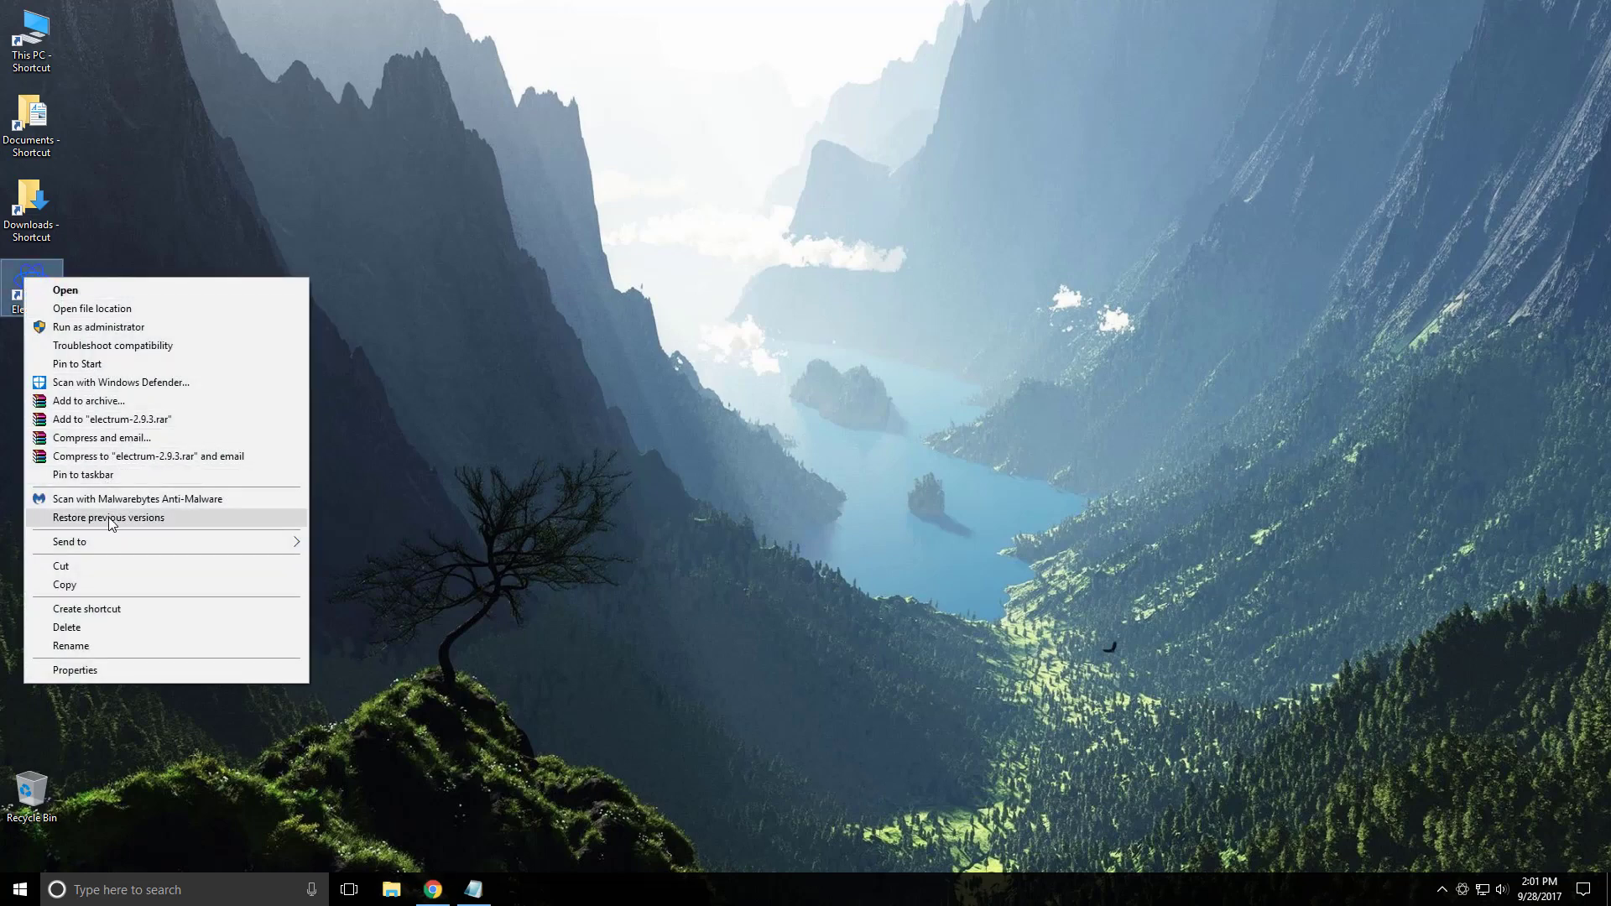
pyautogui.click(103, 585)
pyautogui.rightClick(33, 395)
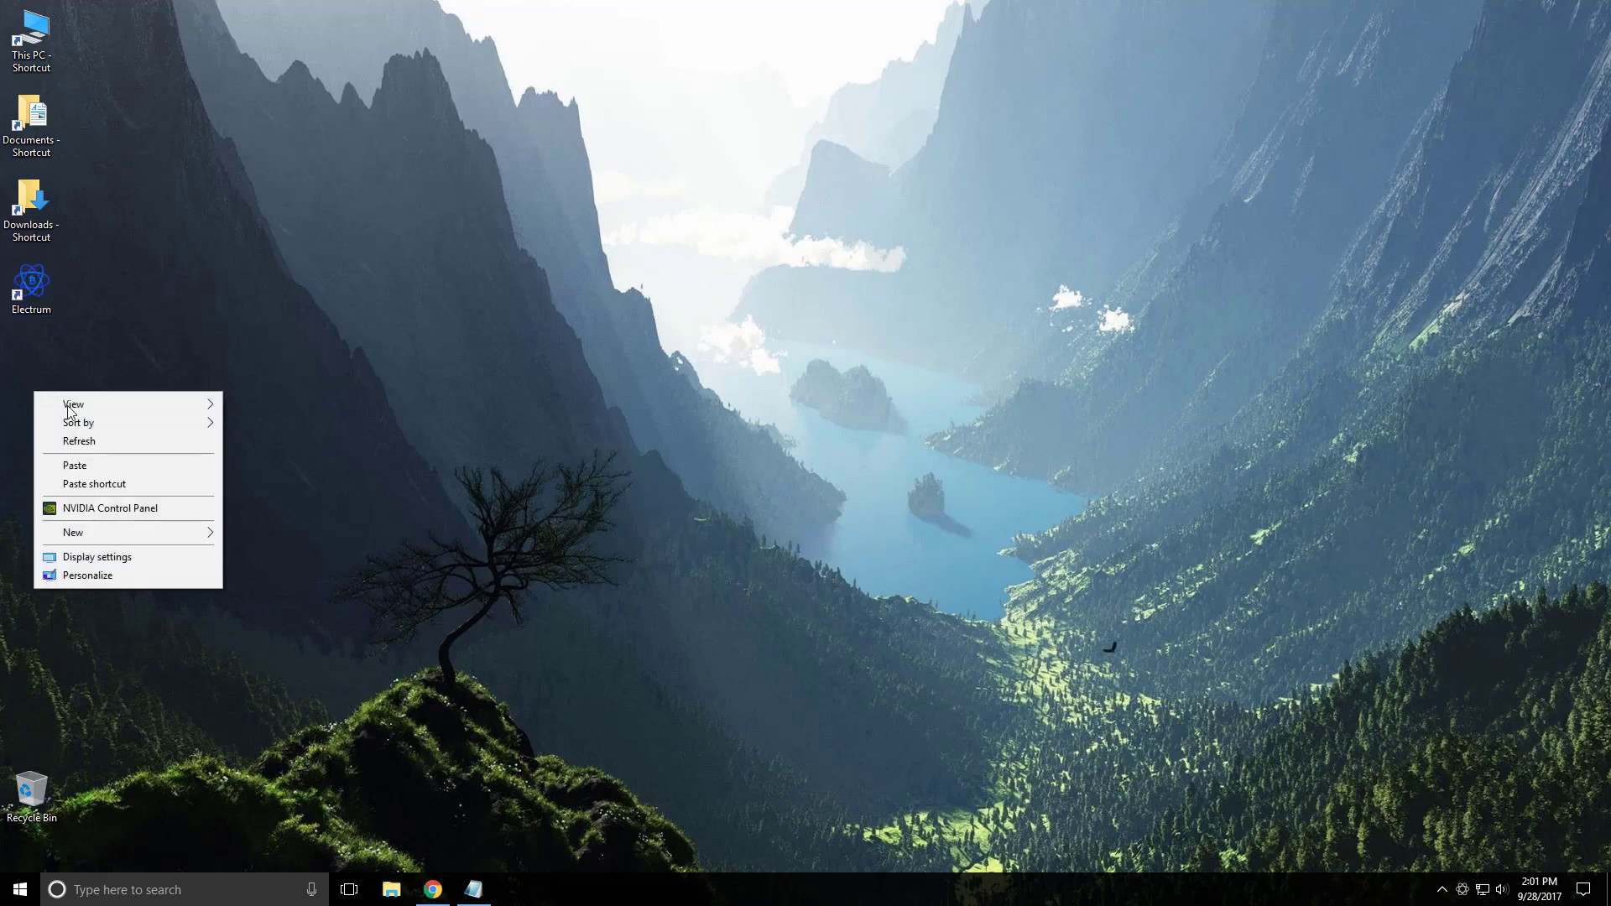
pyautogui.click(108, 483)
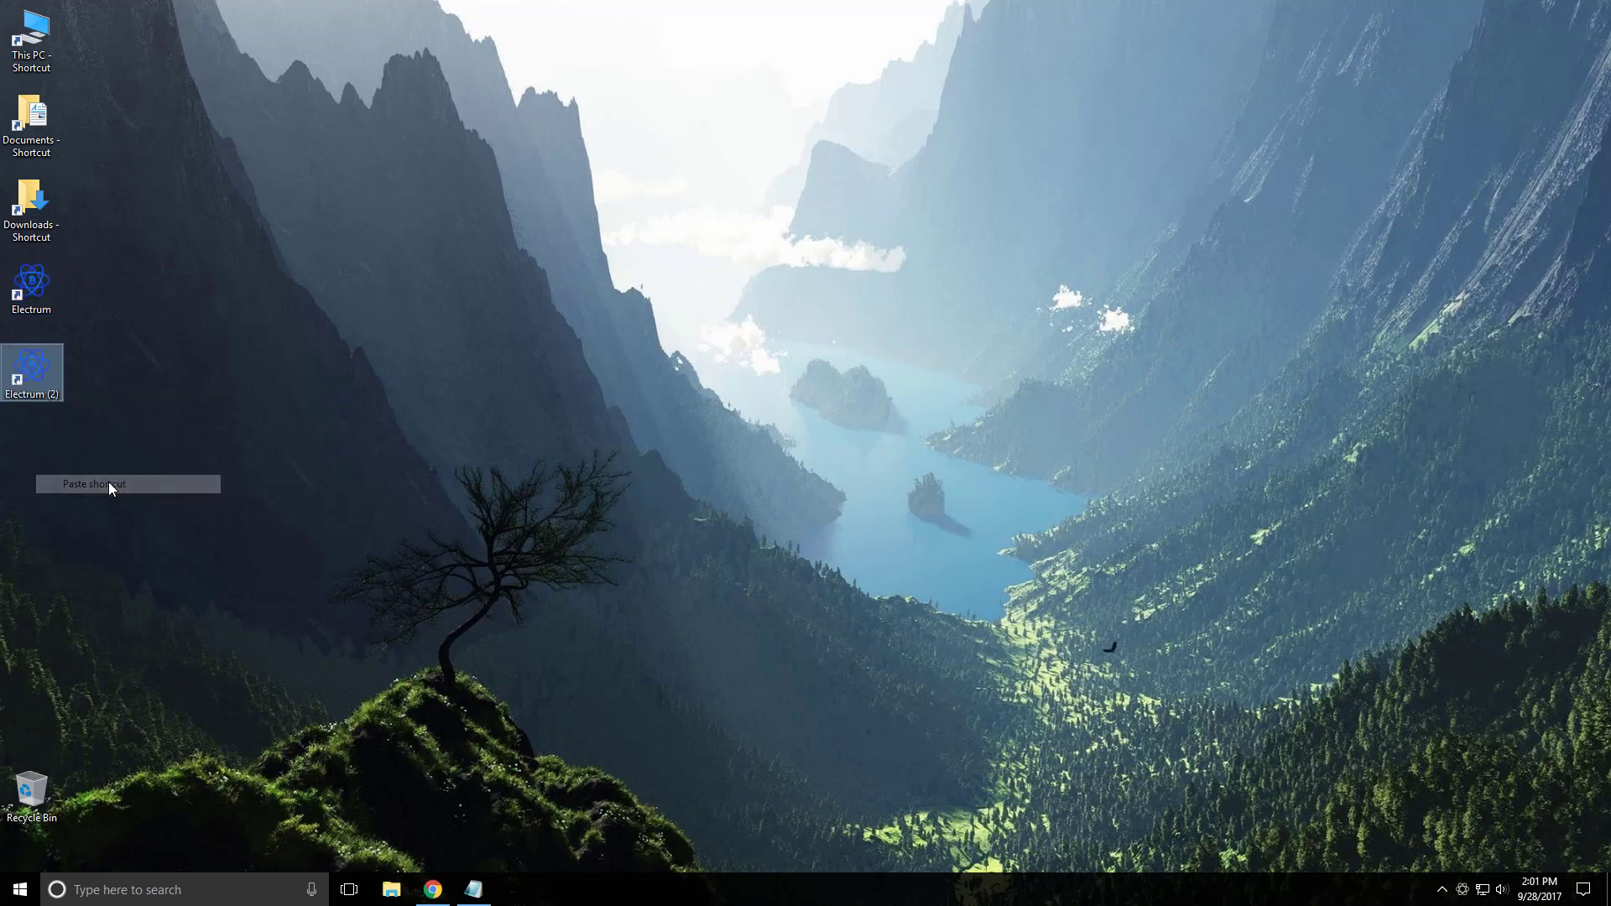
# Append --testnet to the Target of the Electrum (2) shortcut and save it
pyautogui.rightClick(37, 374)
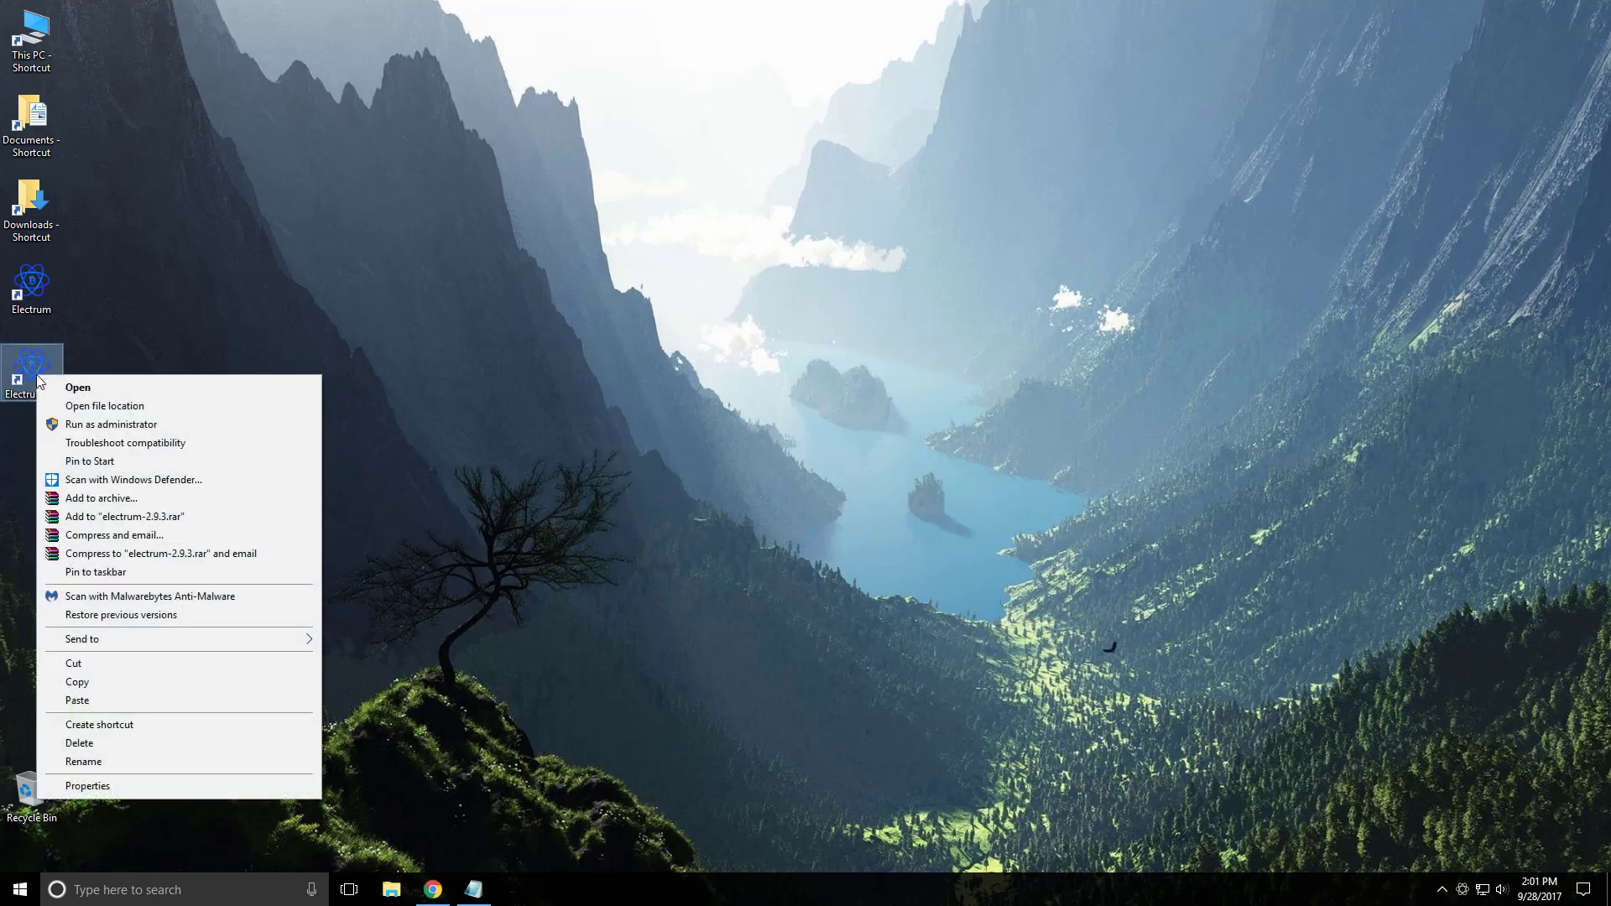
pyautogui.click(133, 787)
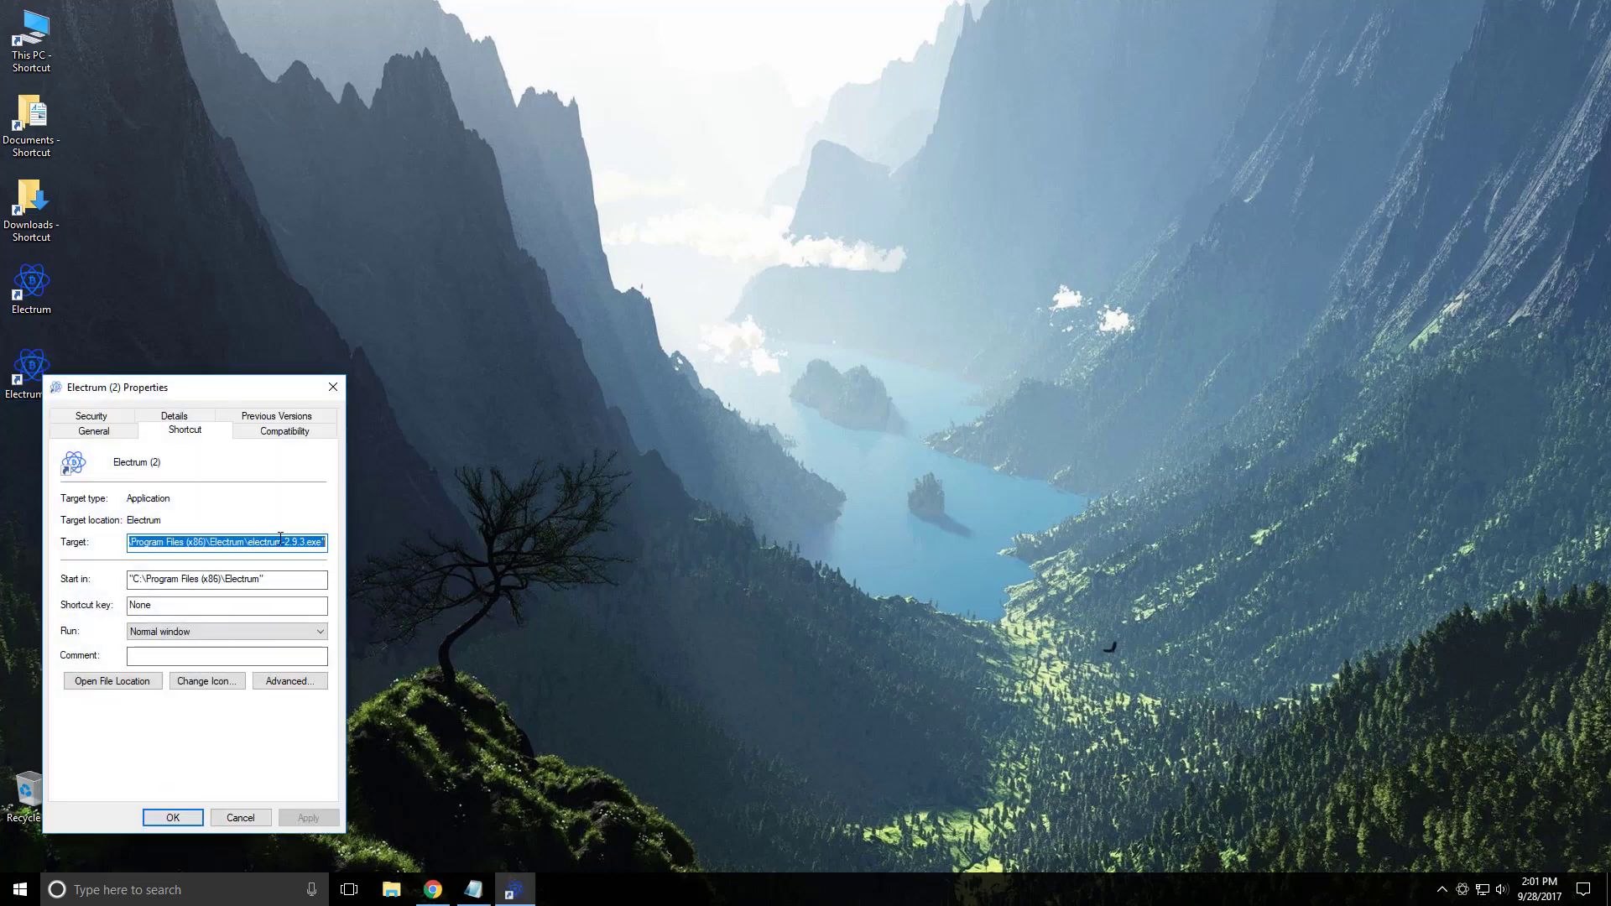
pyautogui.click(299, 542)
pyautogui.press('Left')
pyautogui.press('Left')
pyautogui.press('Left')
pyautogui.press('Left')
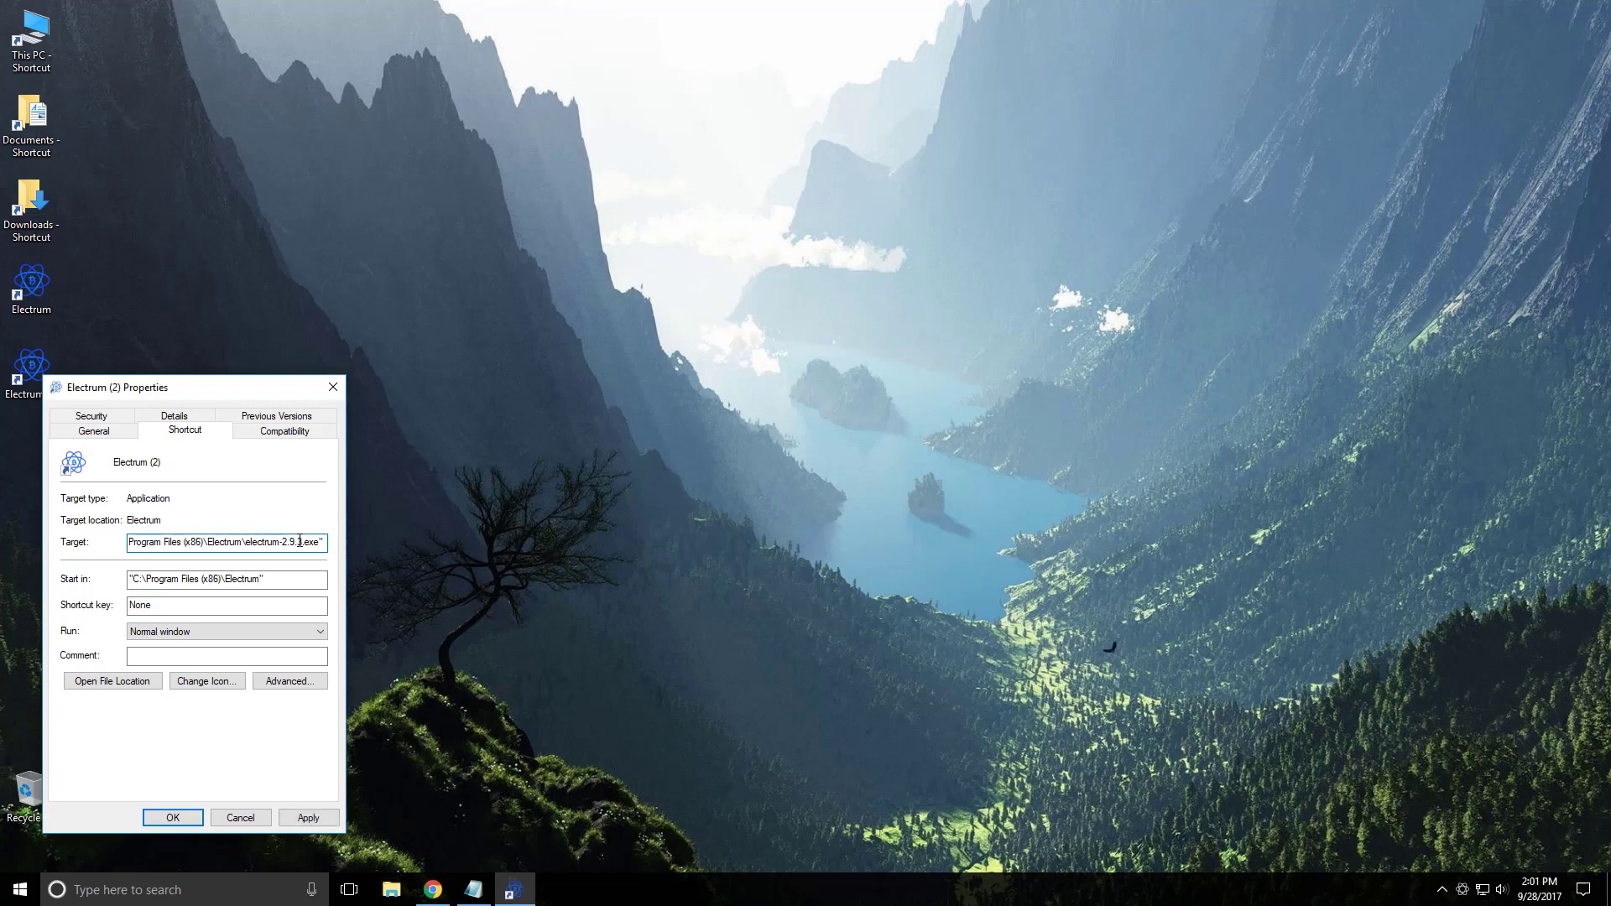
pyautogui.write('--testnet')
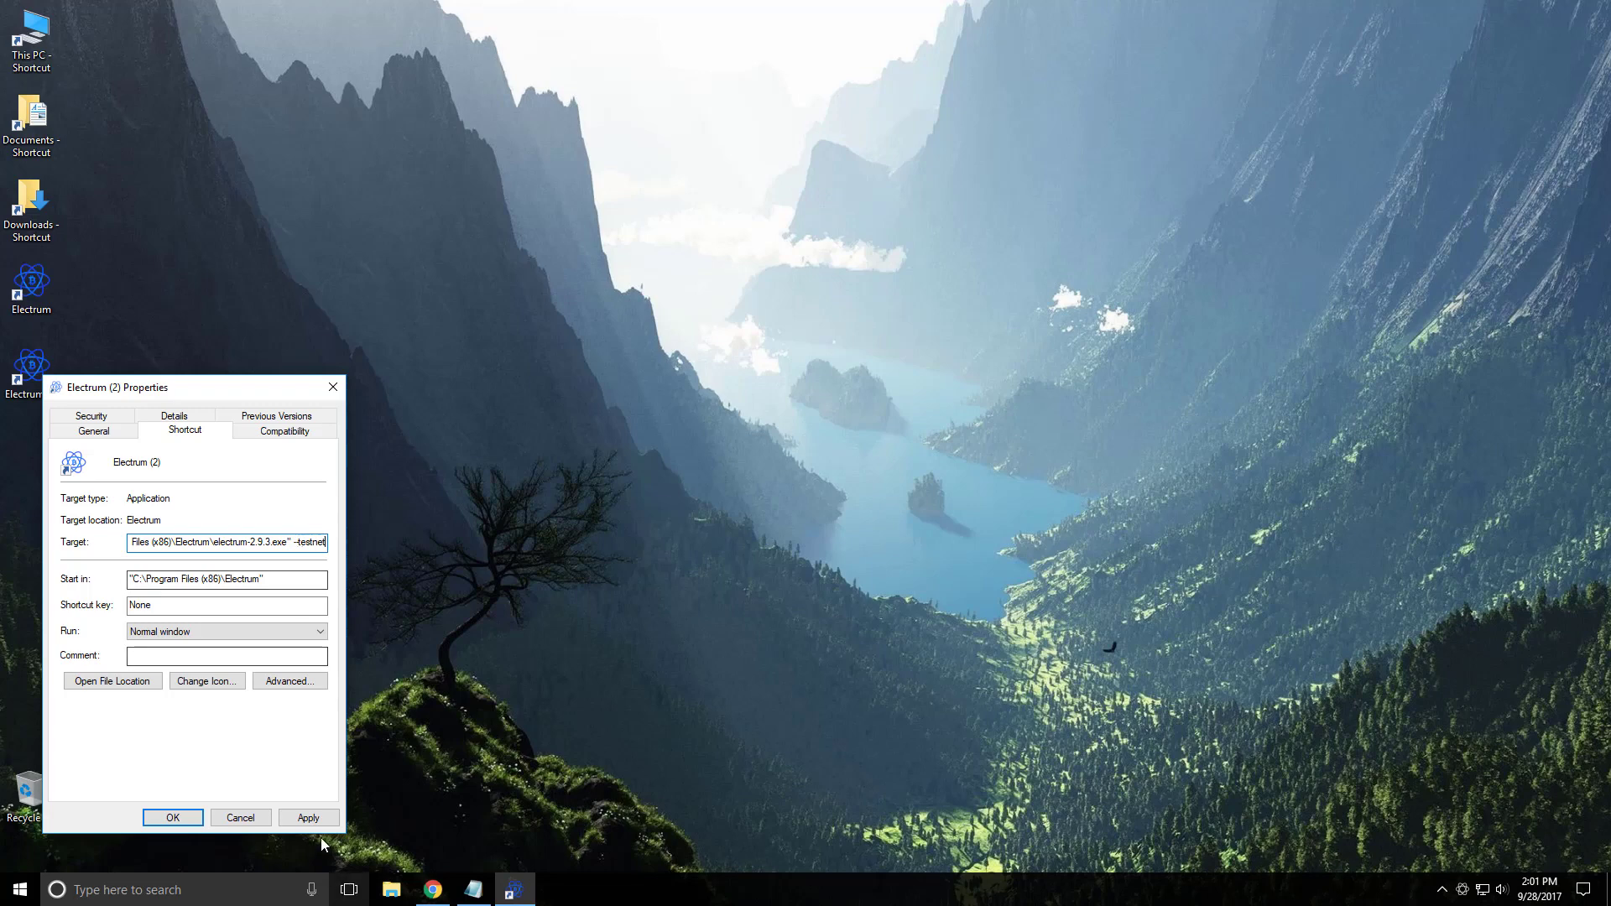
pyautogui.click(309, 818)
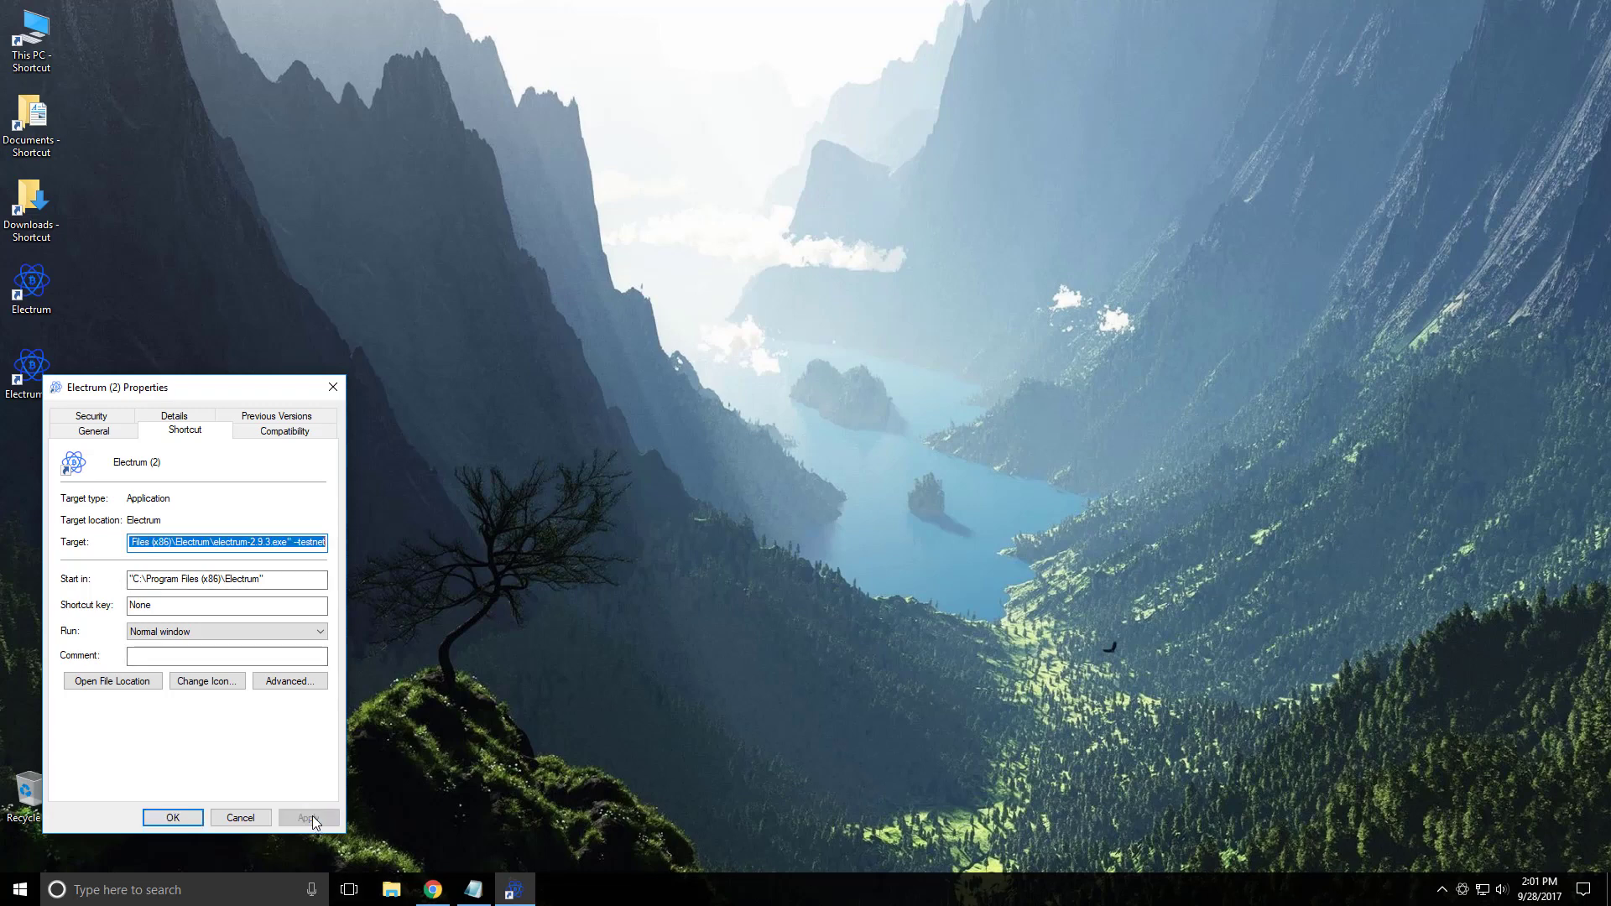
pyautogui.click(173, 818)
# Select testnet.coinfaucet.eu in the testnet1.txt notes, then minimize Notepad
pyautogui.click(474, 890)
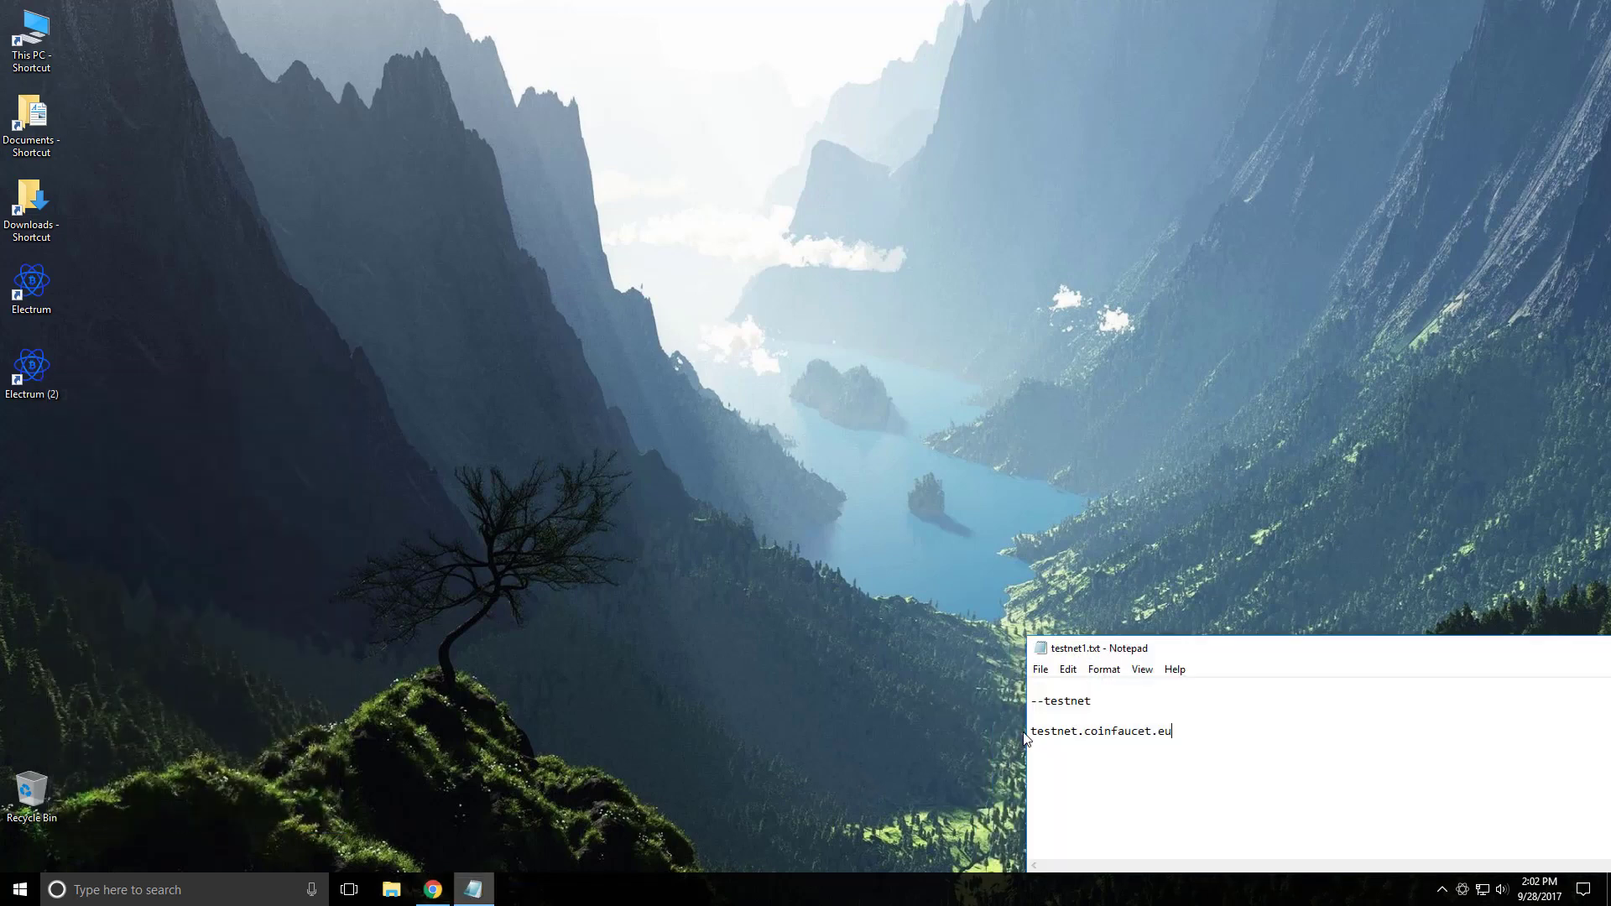
pyautogui.doubleClick(1118, 709)
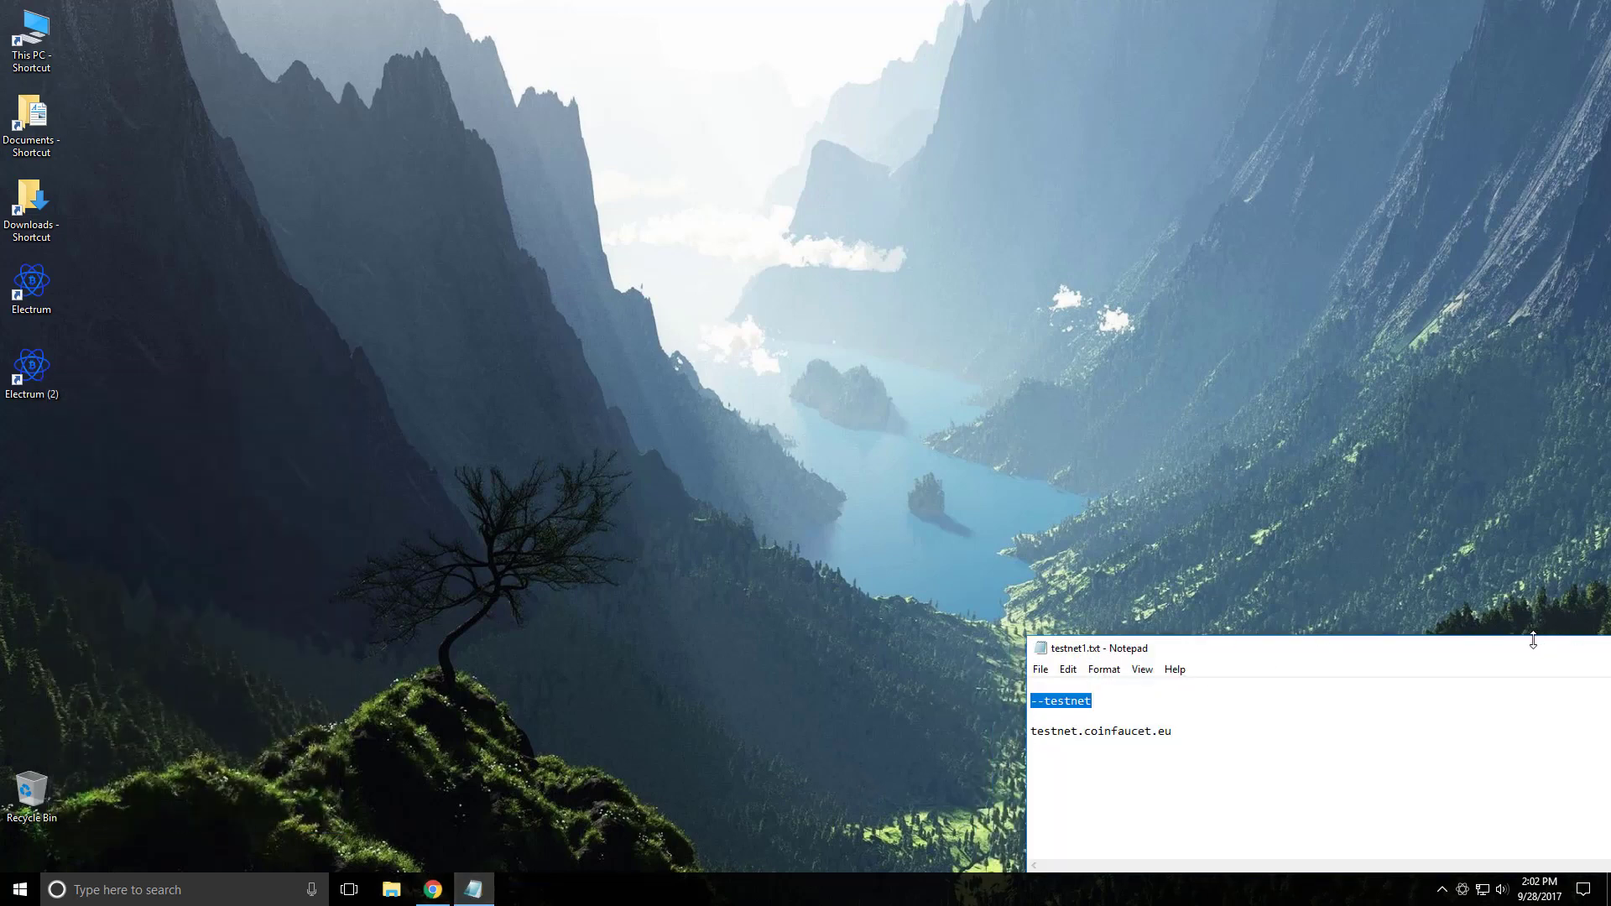
pyautogui.moveTo(1486, 656); pyautogui.dragTo(1441, 752)
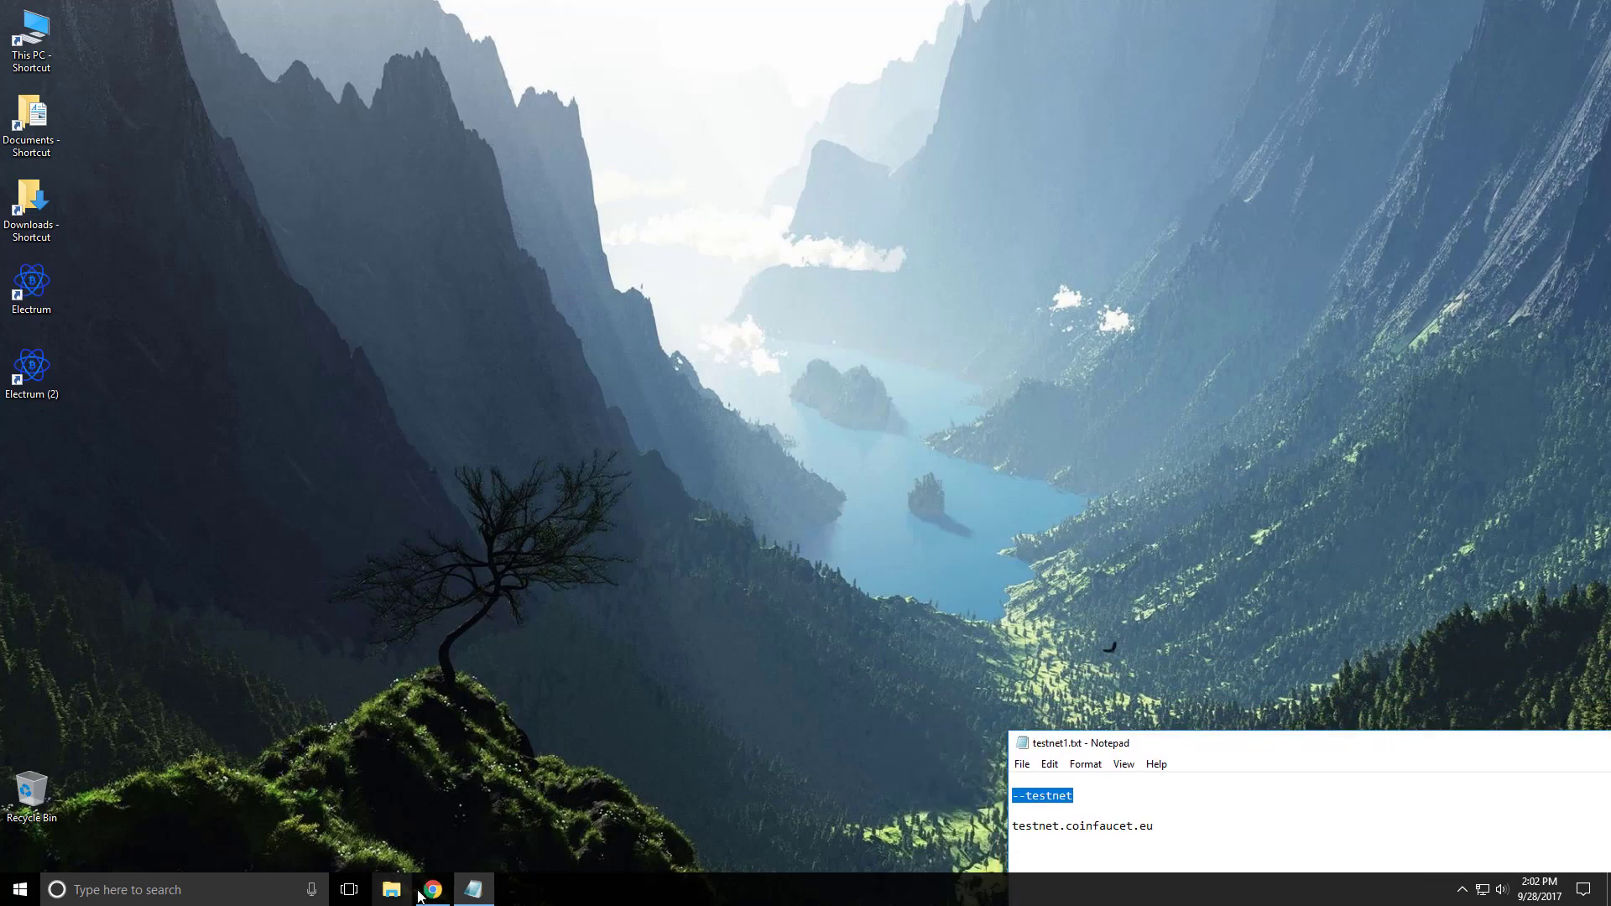
pyautogui.moveTo(1172, 825); pyautogui.dragTo(1011, 826)
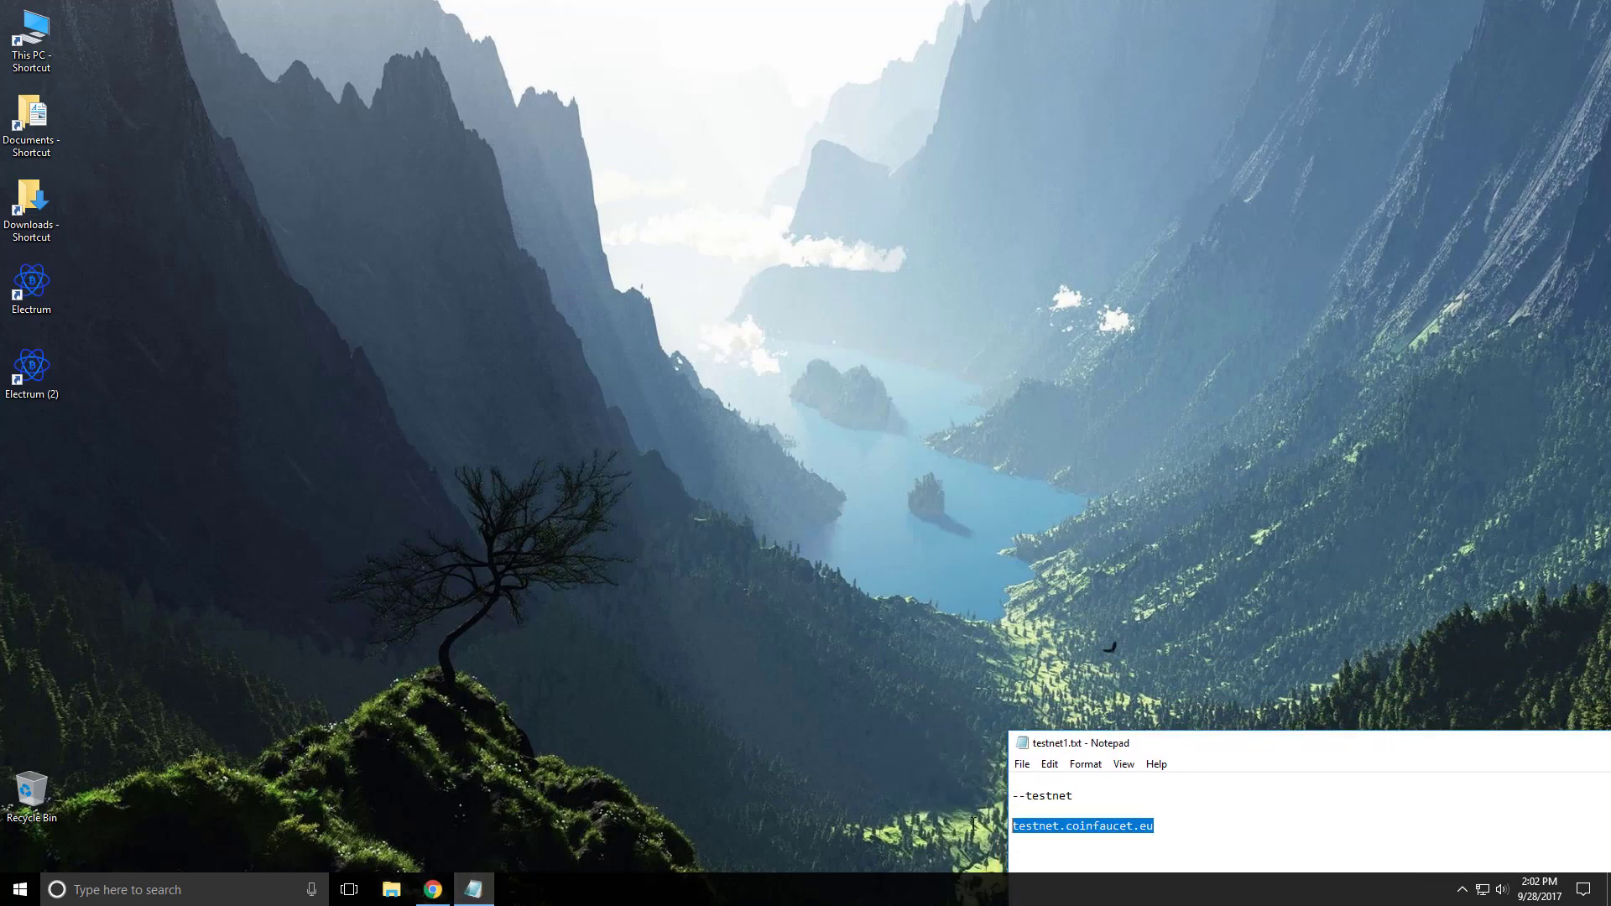
pyautogui.click(490, 891)
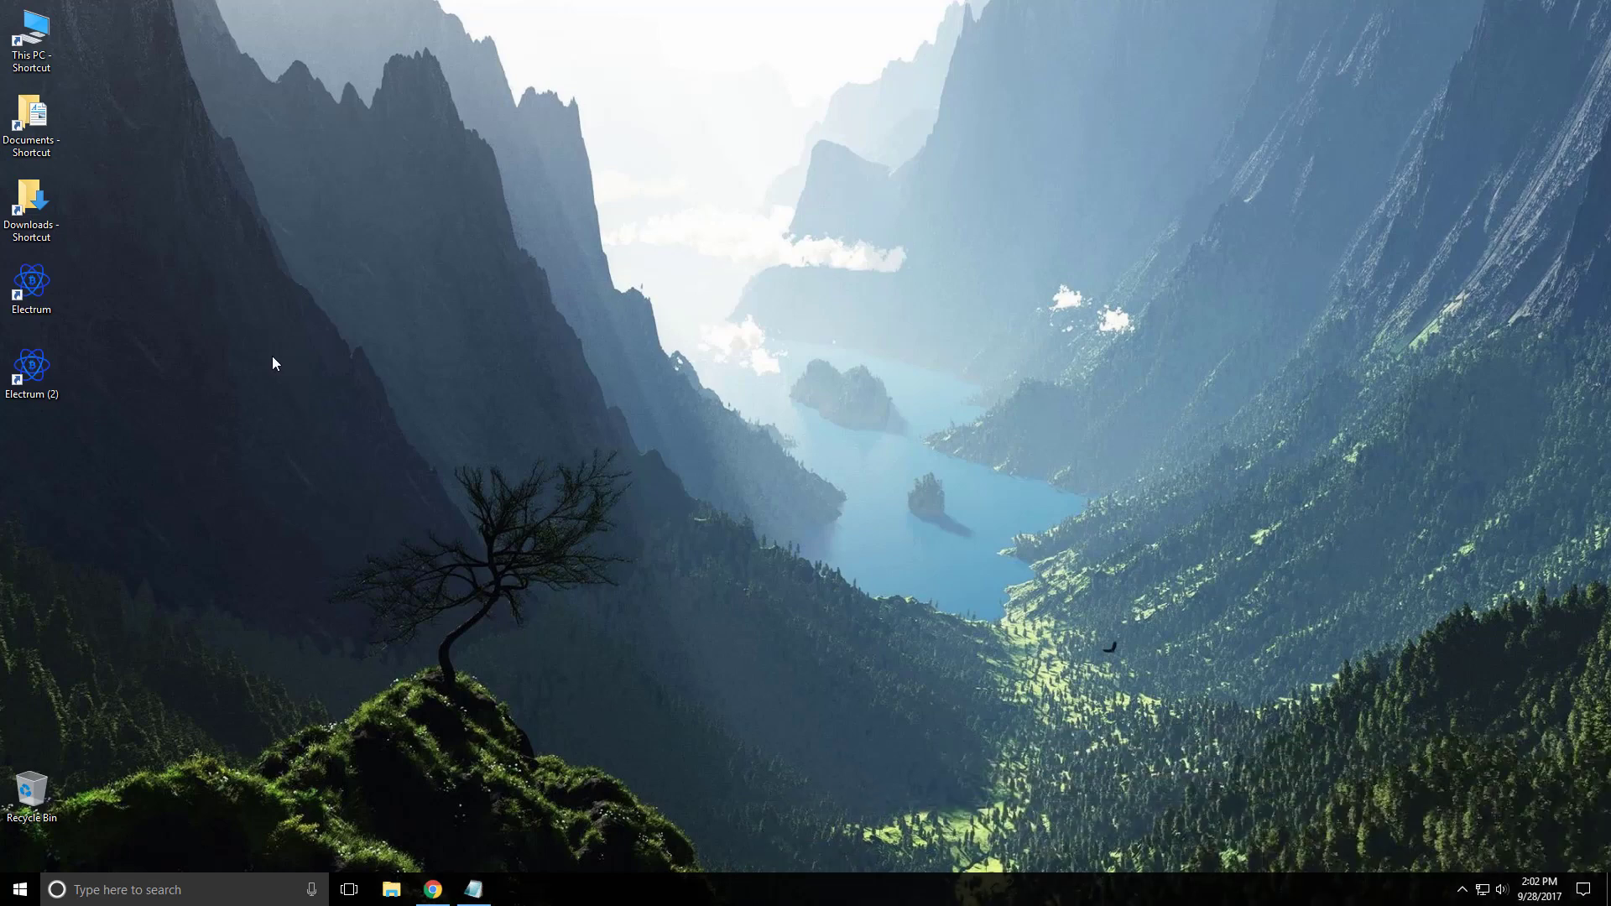
# Start testnet Electrum with auto-connect and name the wallet default_wallet_testnet
pyautogui.doubleClick(38, 372)
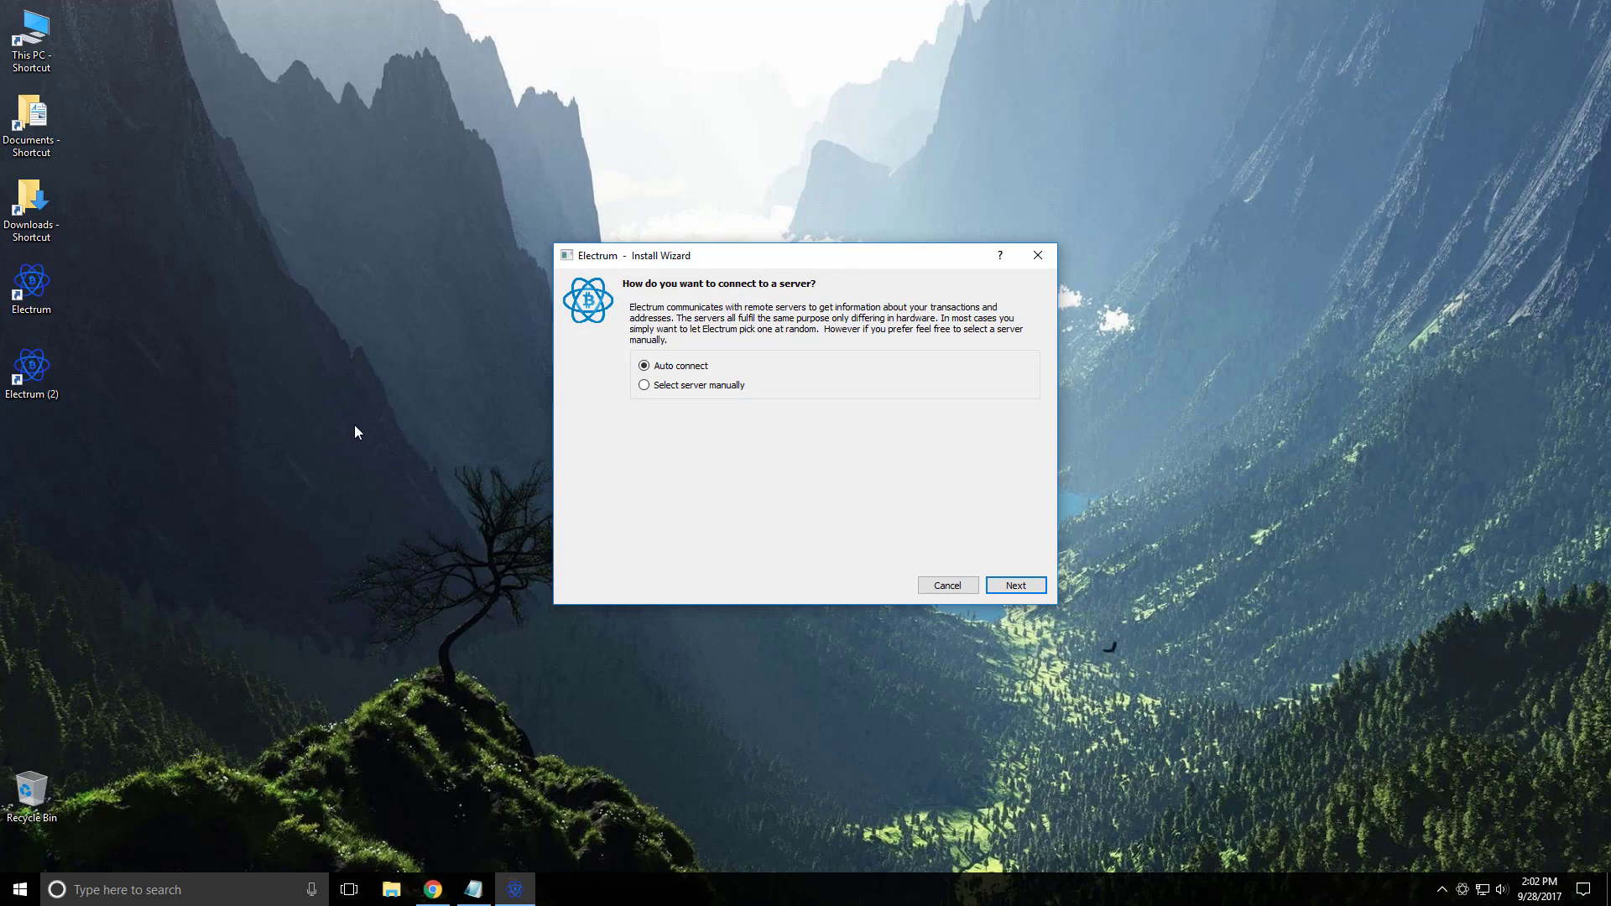
pyautogui.click(1042, 586)
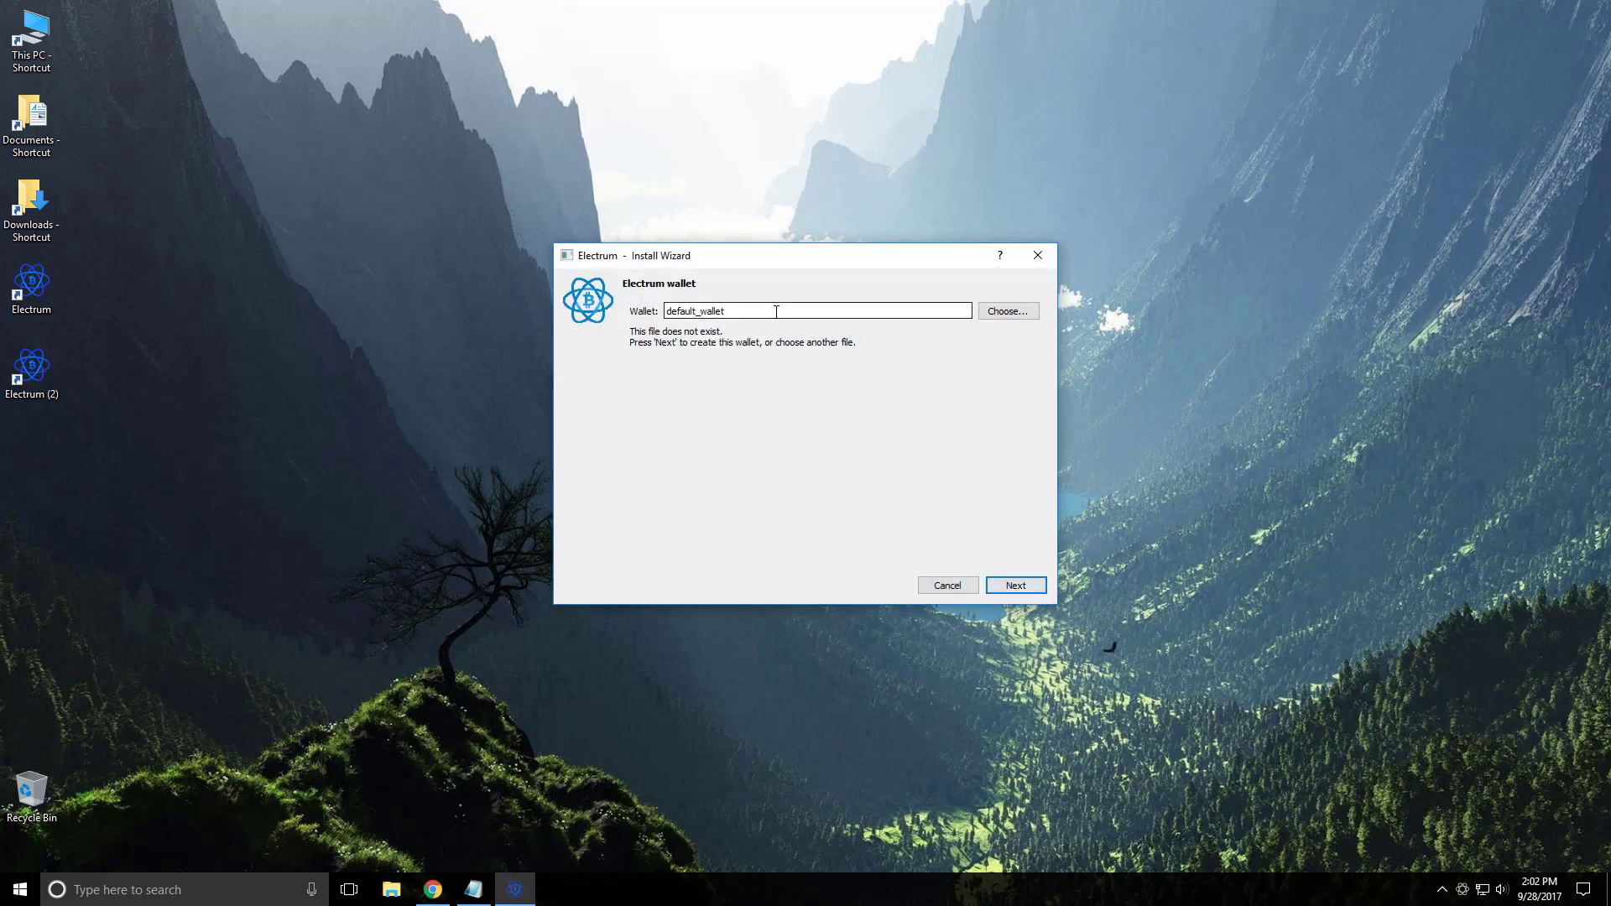
pyautogui.write('_testnet1')
pyautogui.click(1024, 585)
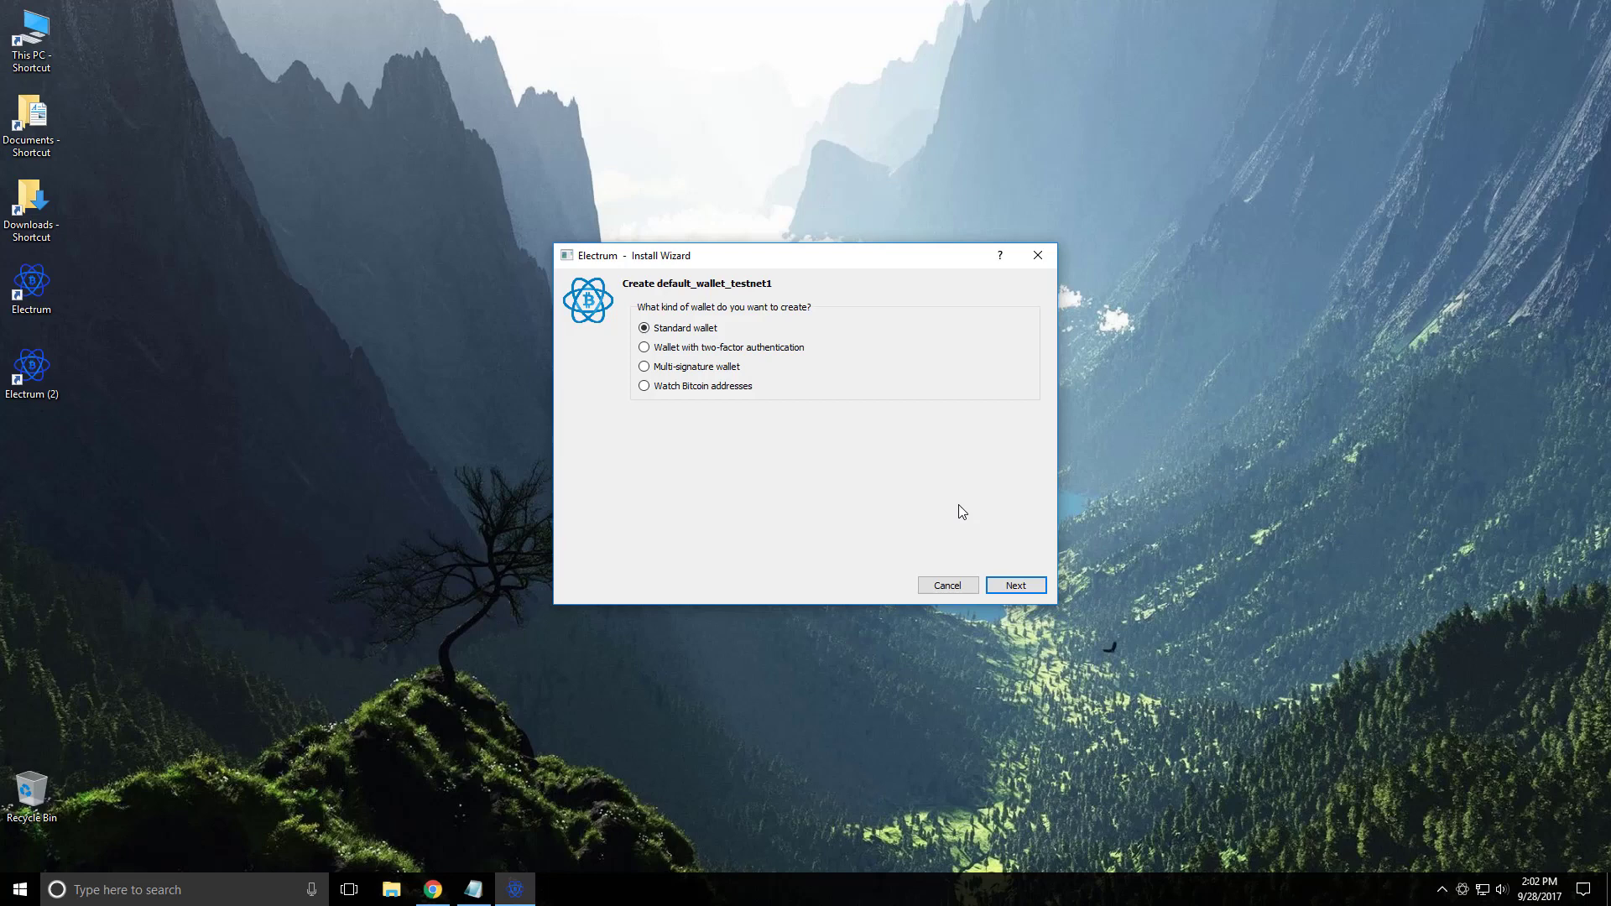
# Generate a new 12-word seed and copy the seed phrase
pyautogui.click(1038, 589)
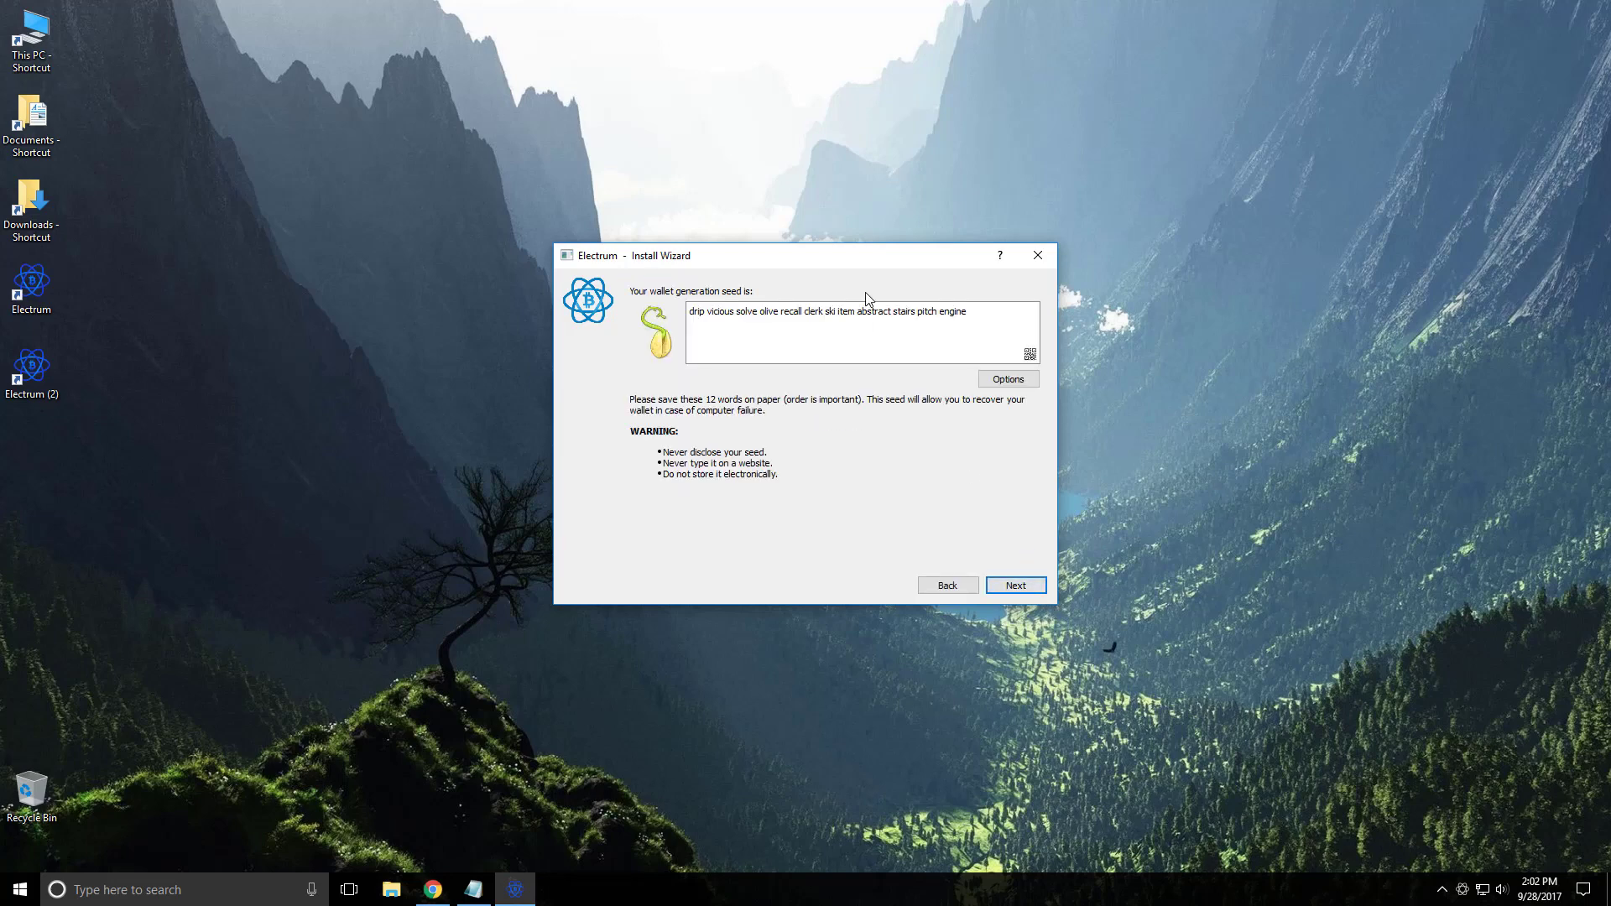
pyautogui.moveTo(993, 316); pyautogui.dragTo(877, 300)
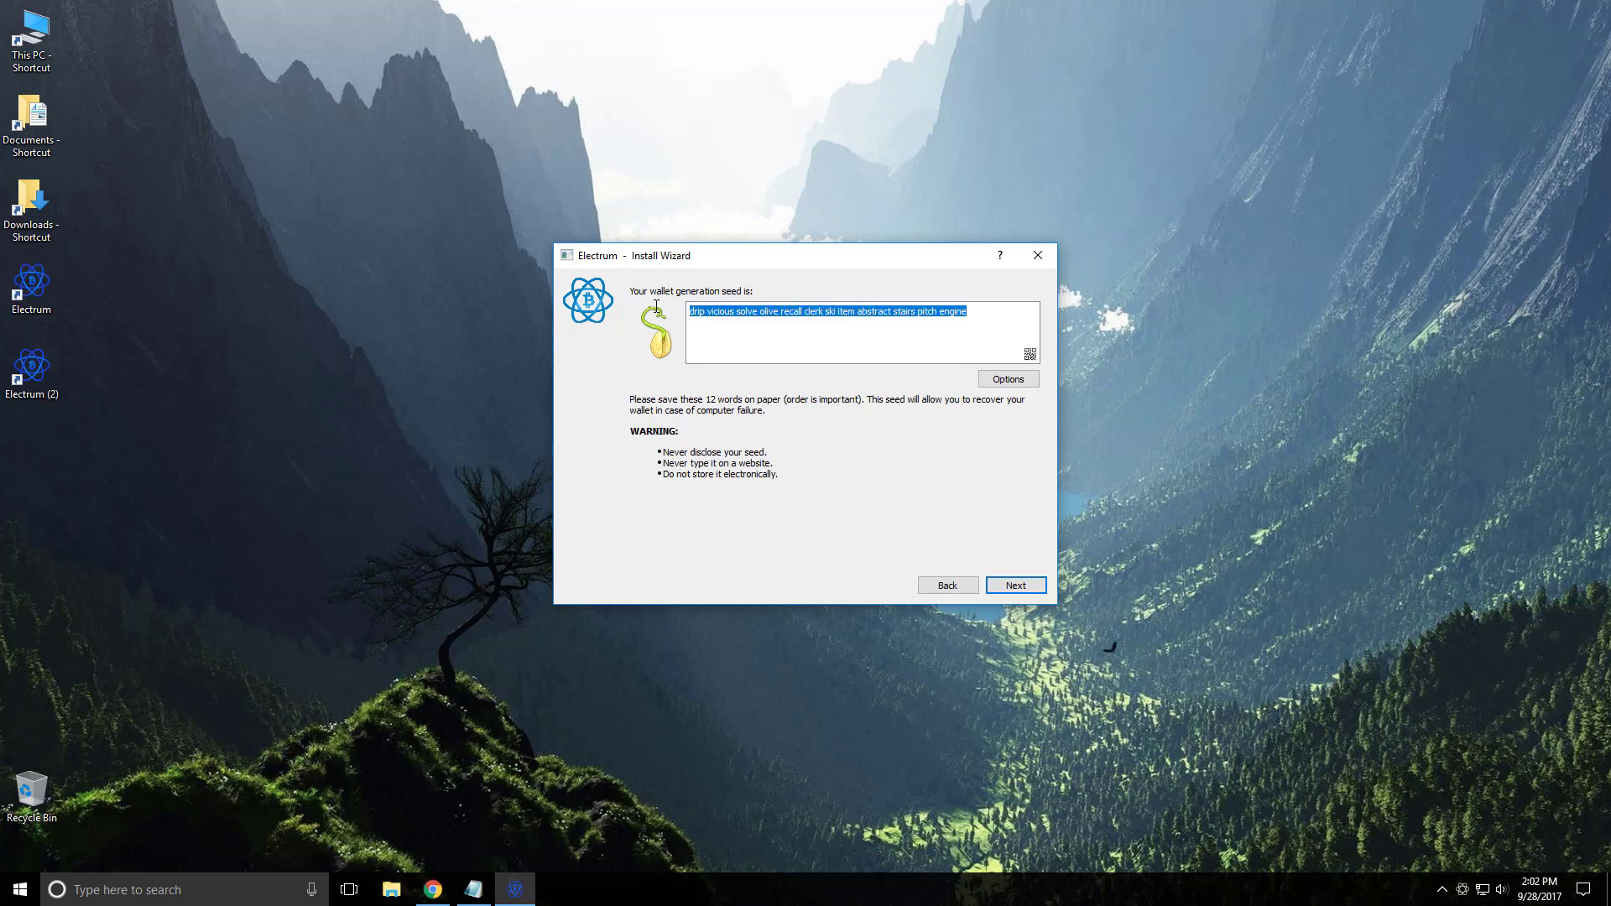
pyautogui.rightClick(752, 319)
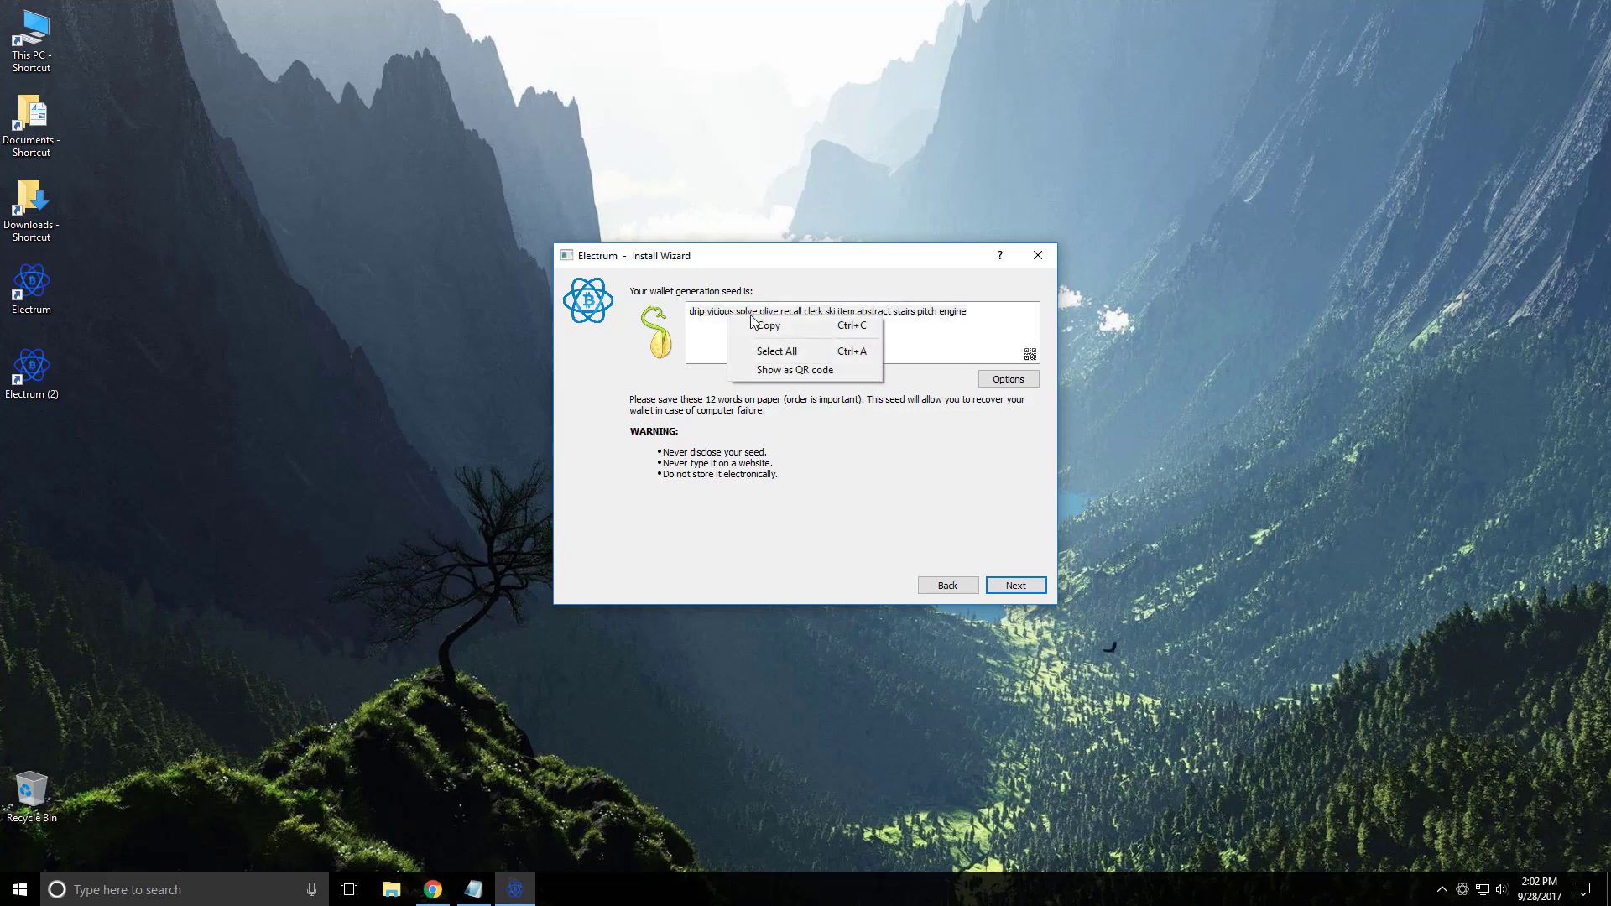
pyautogui.click(771, 326)
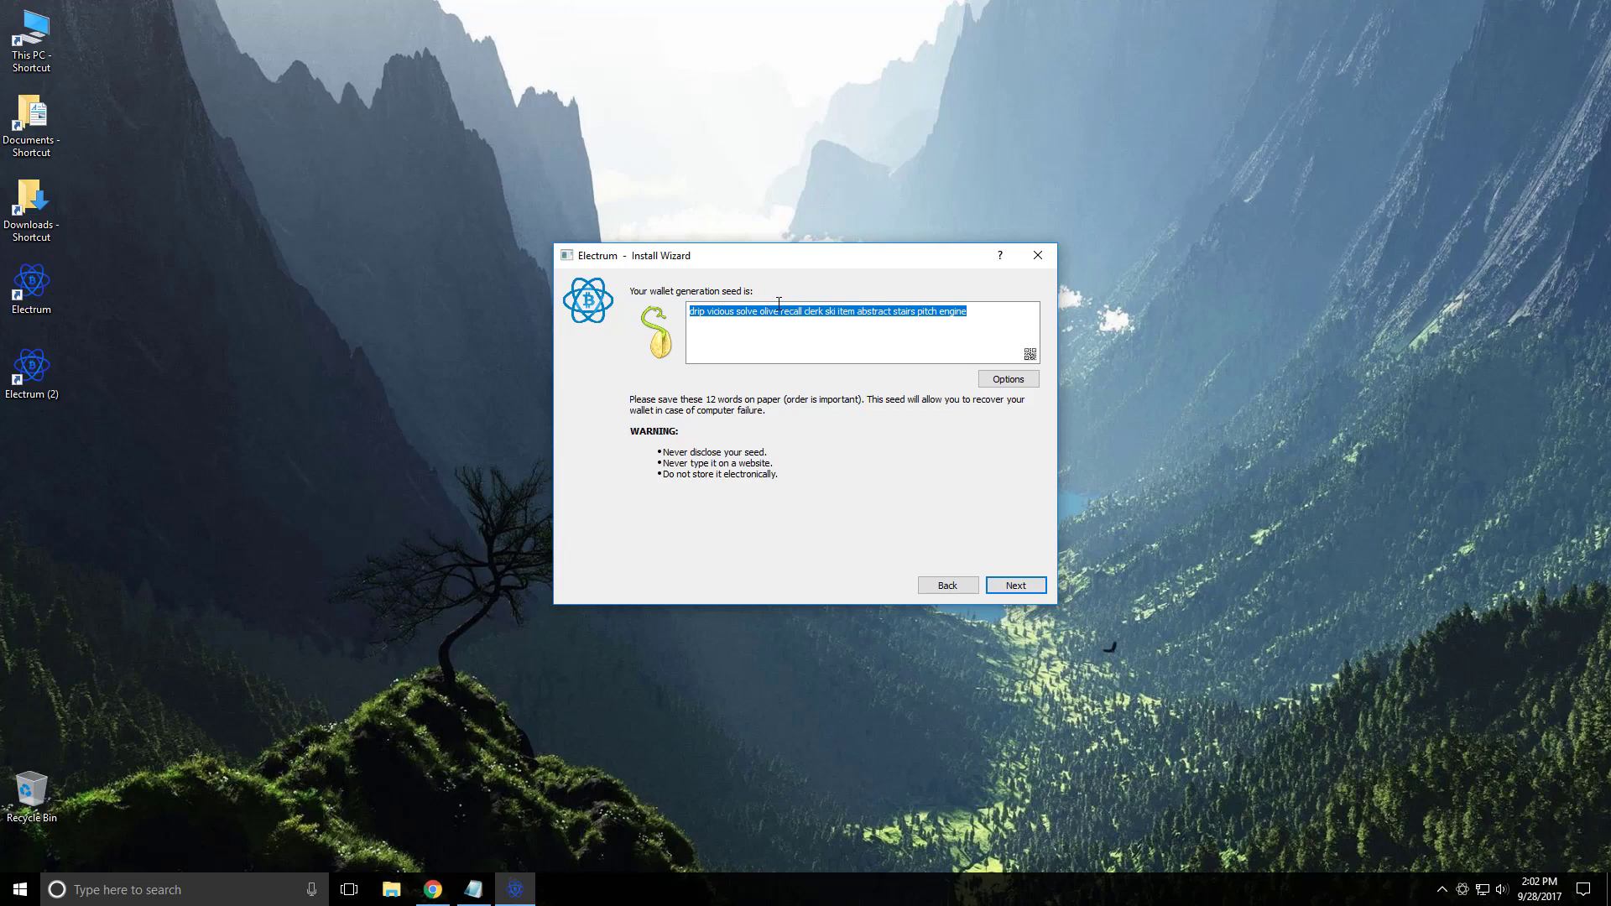
# Paste the seed into testnet1.txt on a new line below the faucet address
pyautogui.click(472, 893)
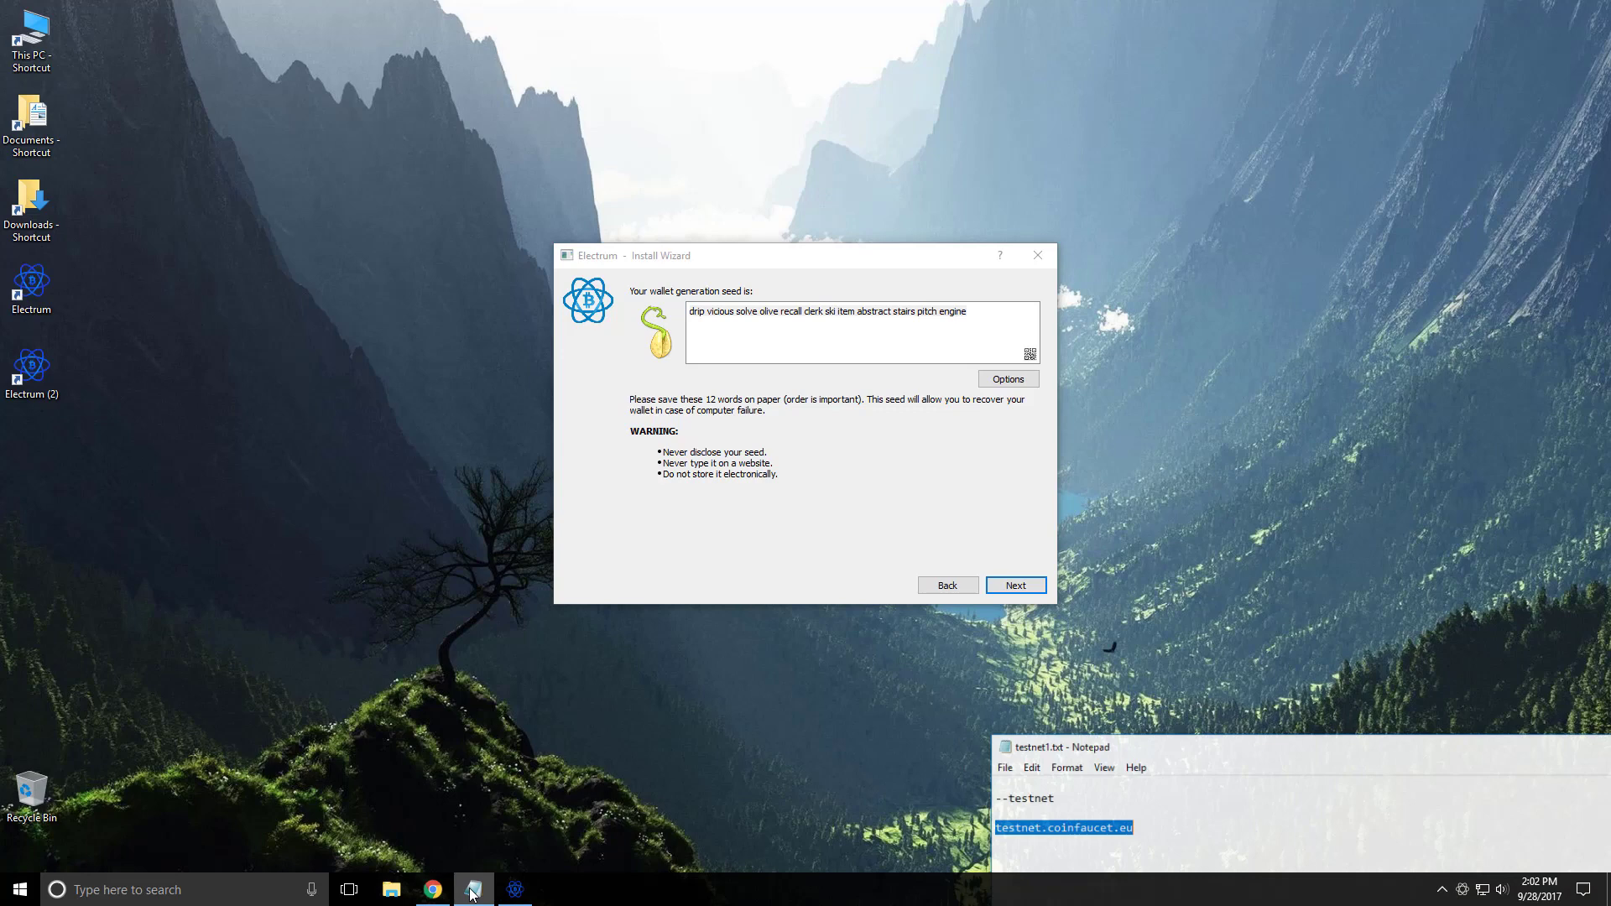
pyautogui.moveTo(1175, 753); pyautogui.dragTo(1174, 714)
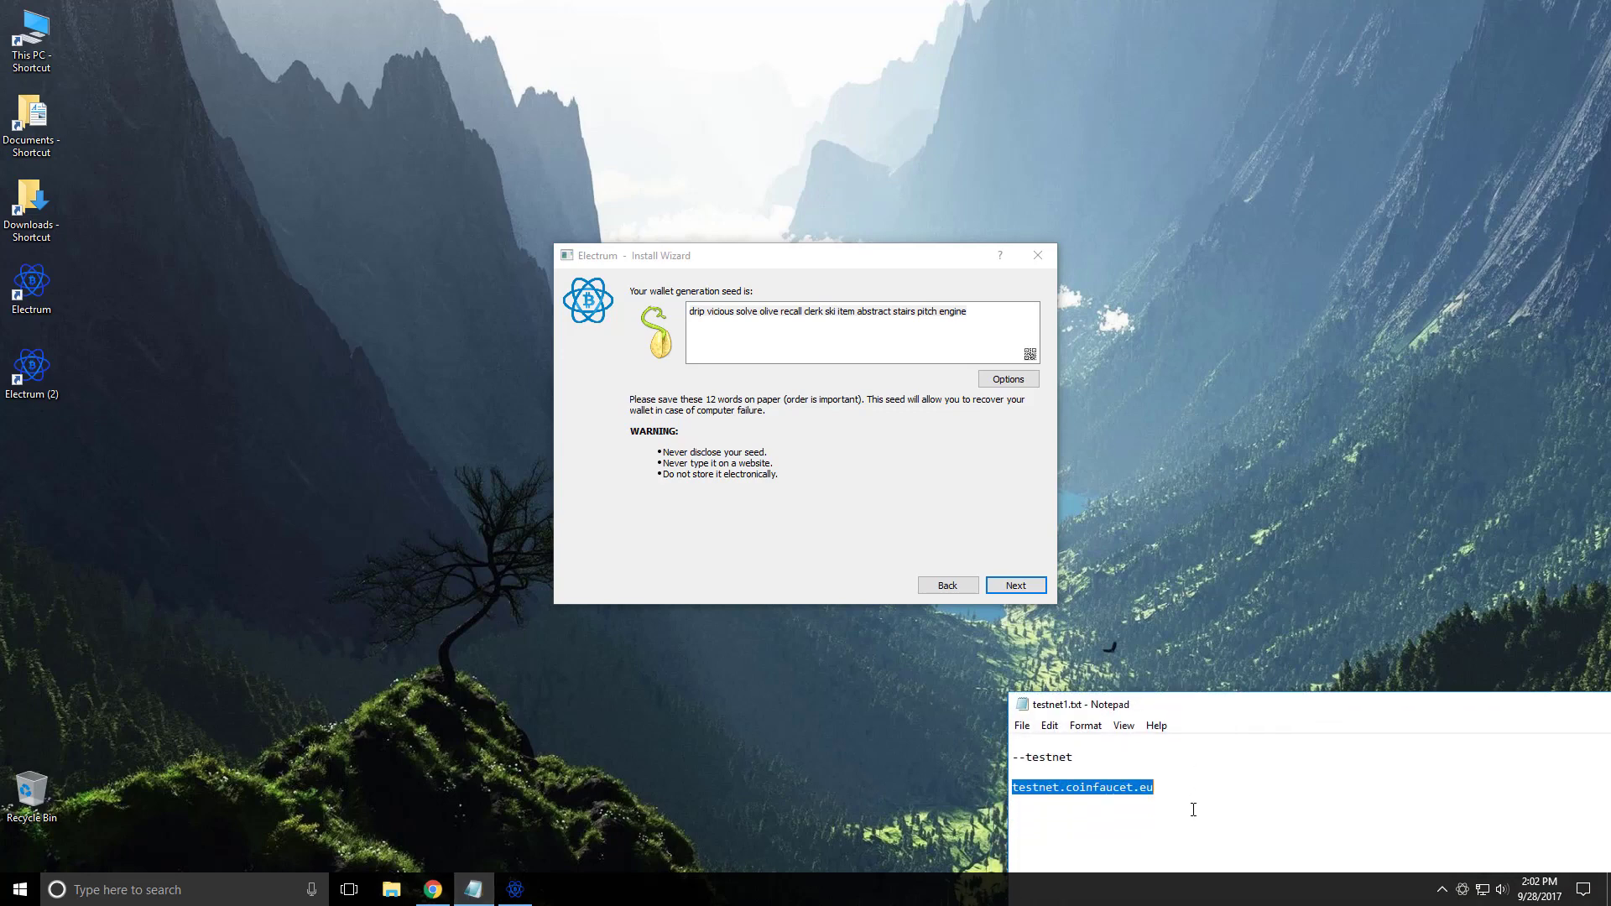
pyautogui.click(1193, 810)
pyautogui.press('Return')
pyautogui.hotkey('ctrl', 'v')
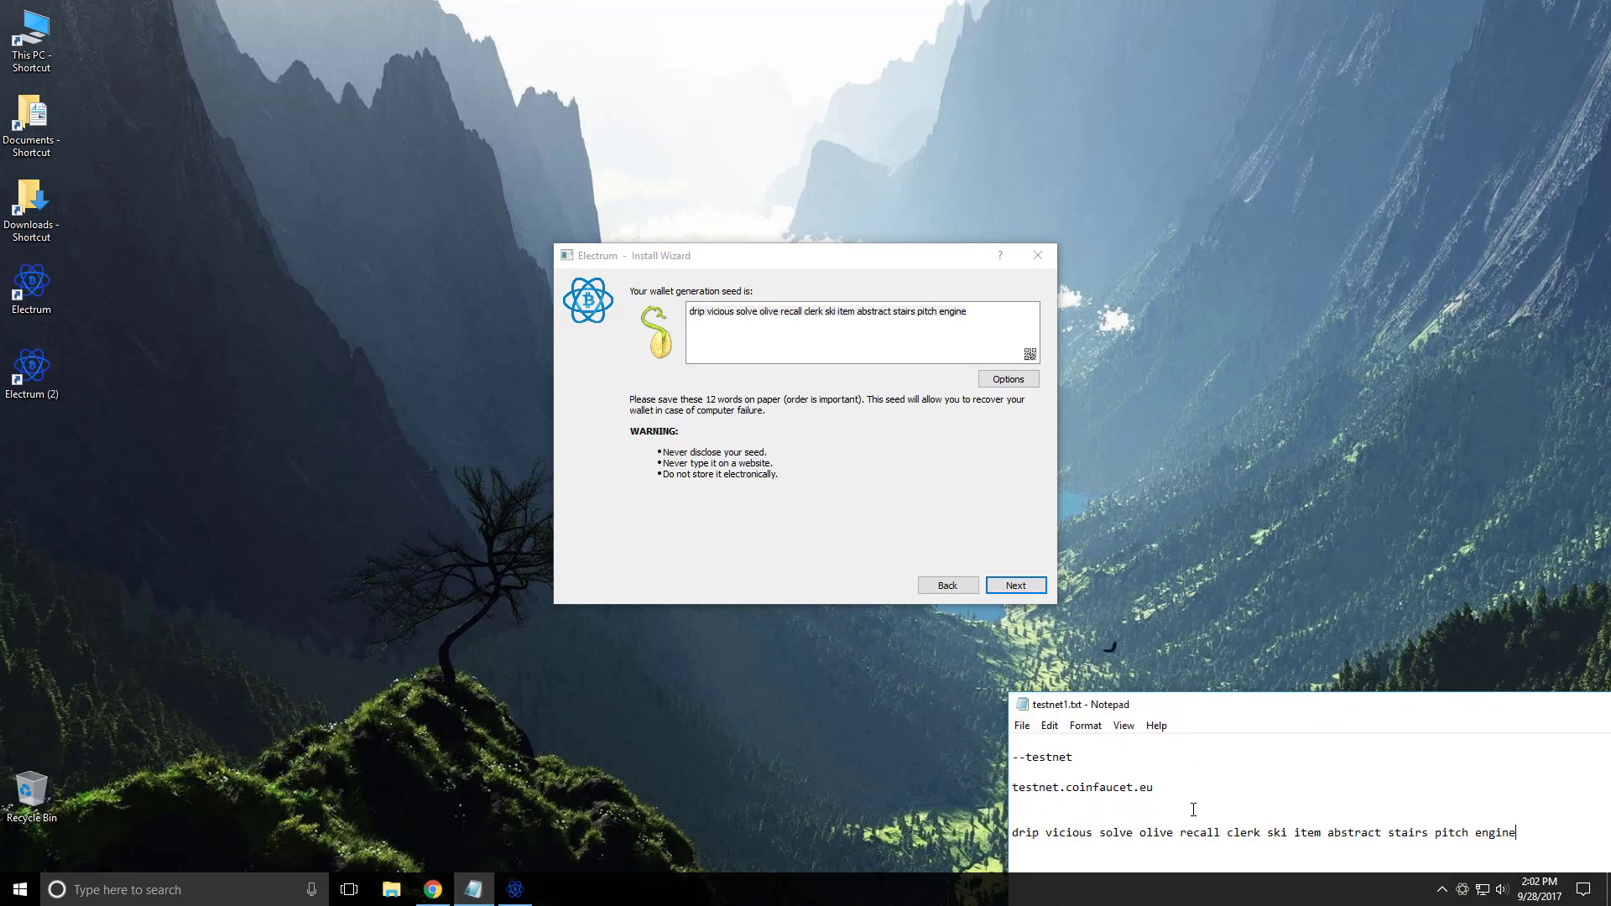
pyautogui.click(776, 481)
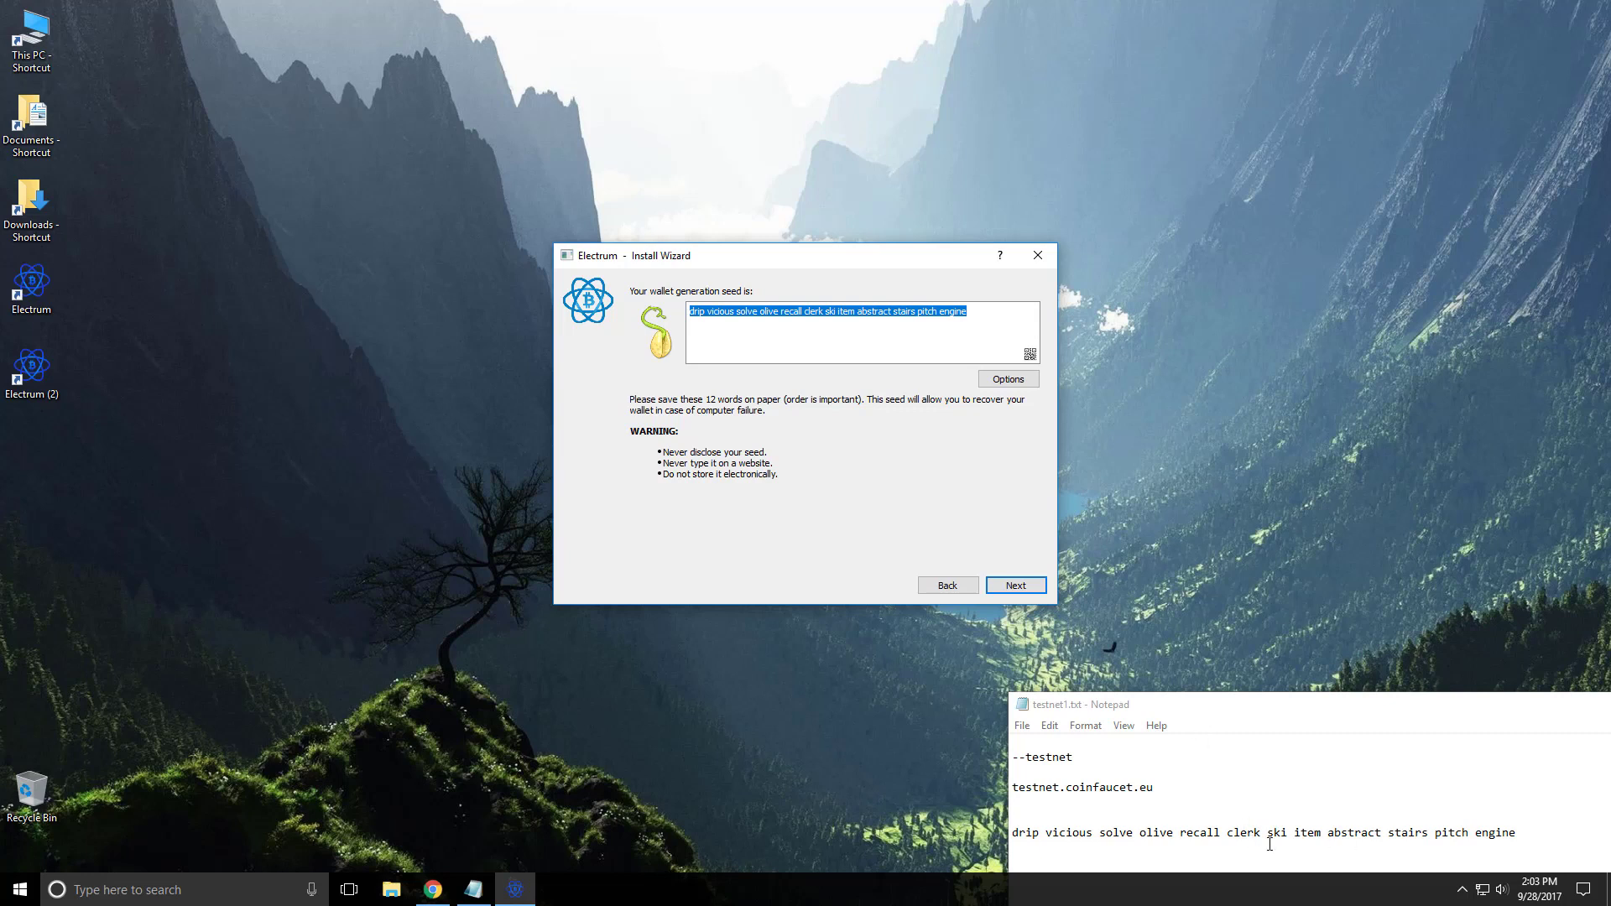
# Check the saved seed line in the notes against the wizard's seed
pyautogui.moveTo(1265, 833); pyautogui.dragTo(1271, 833)
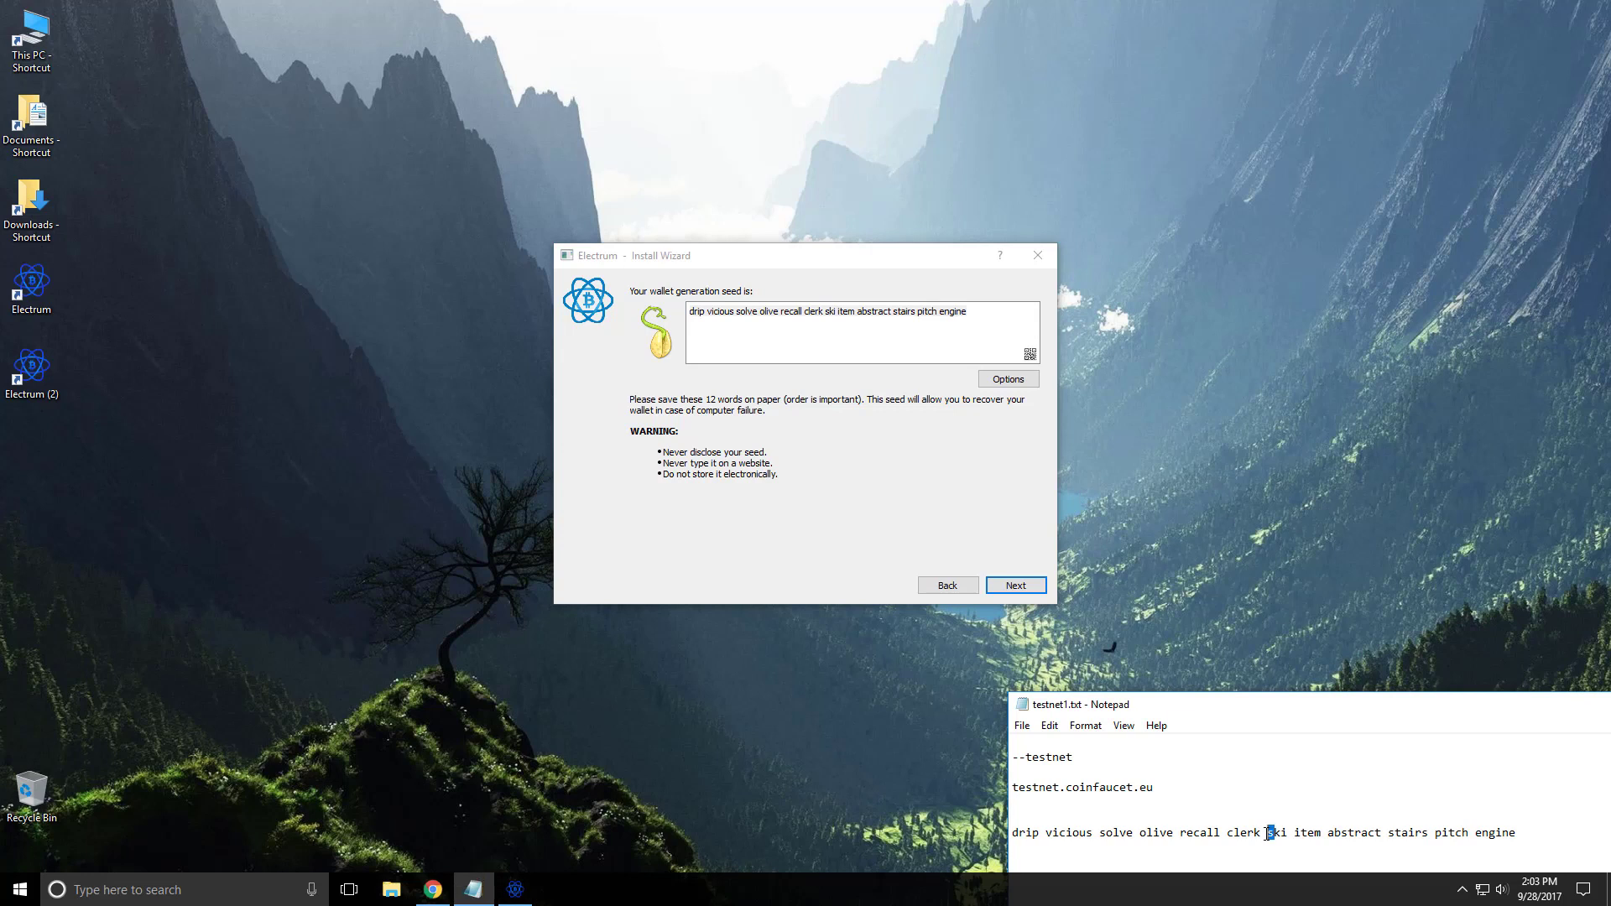
pyautogui.click(1266, 833)
pyautogui.moveTo(1514, 835)
pyautogui.mouseDown()
pyautogui.moveTo(1013, 833)
pyautogui.moveTo(1515, 834)
pyautogui.mouseUp()
pyautogui.click(1013, 833)
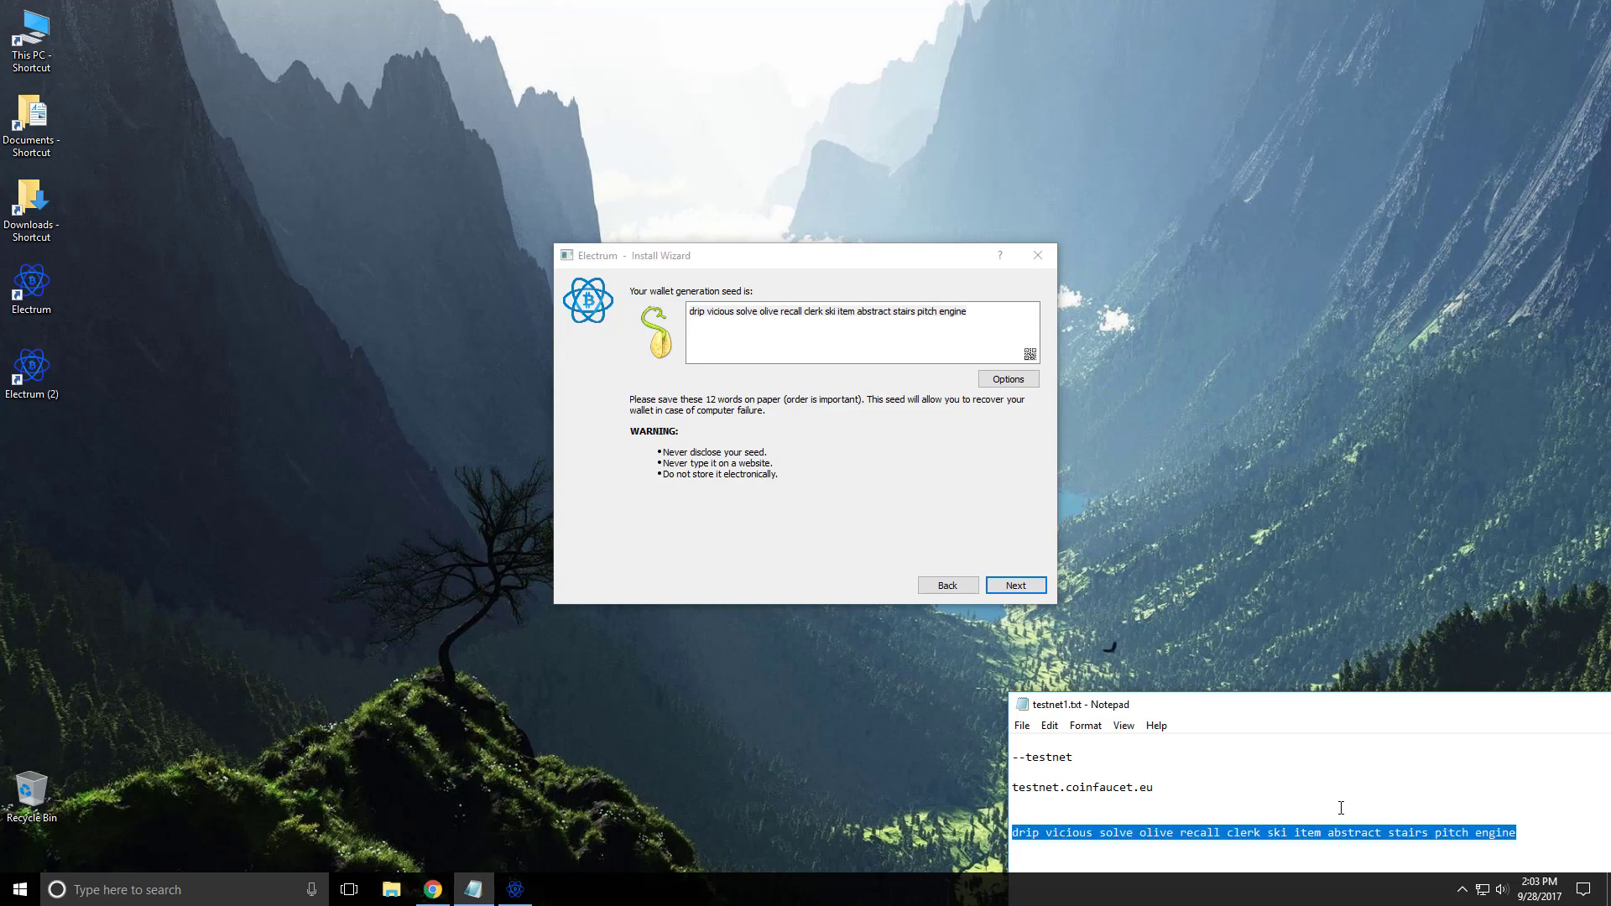
pyautogui.click(1283, 834)
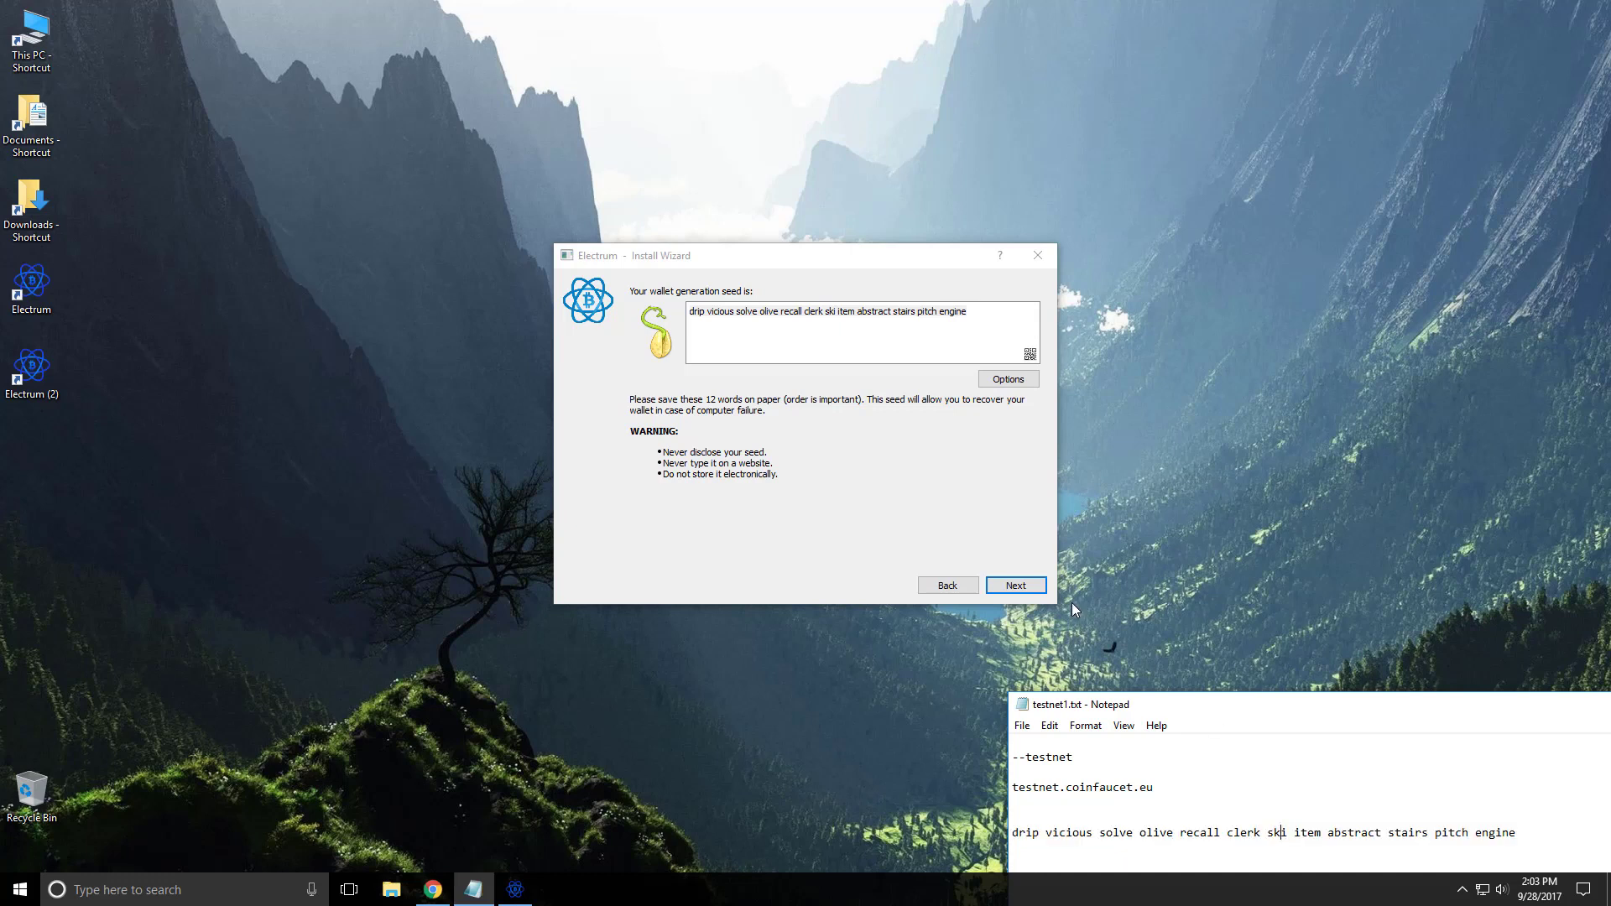
# Confirm the seed by pasting the saved seed line from the notes
pyautogui.click(1015, 586)
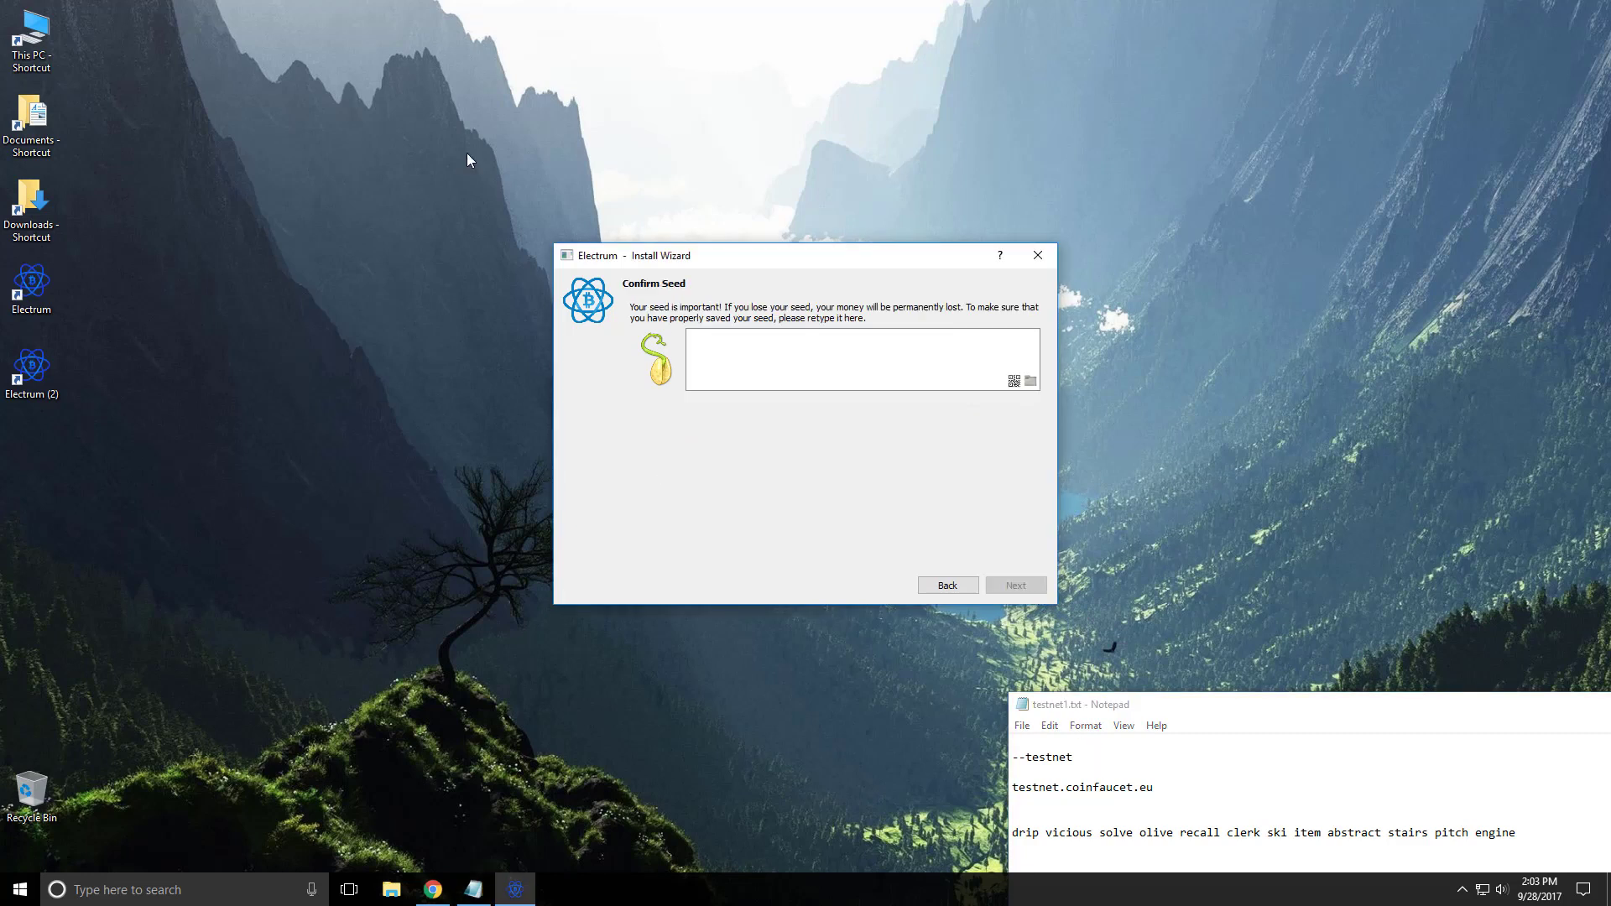
pyautogui.moveTo(1520, 836); pyautogui.dragTo(1013, 835)
pyautogui.rightClick(1114, 834)
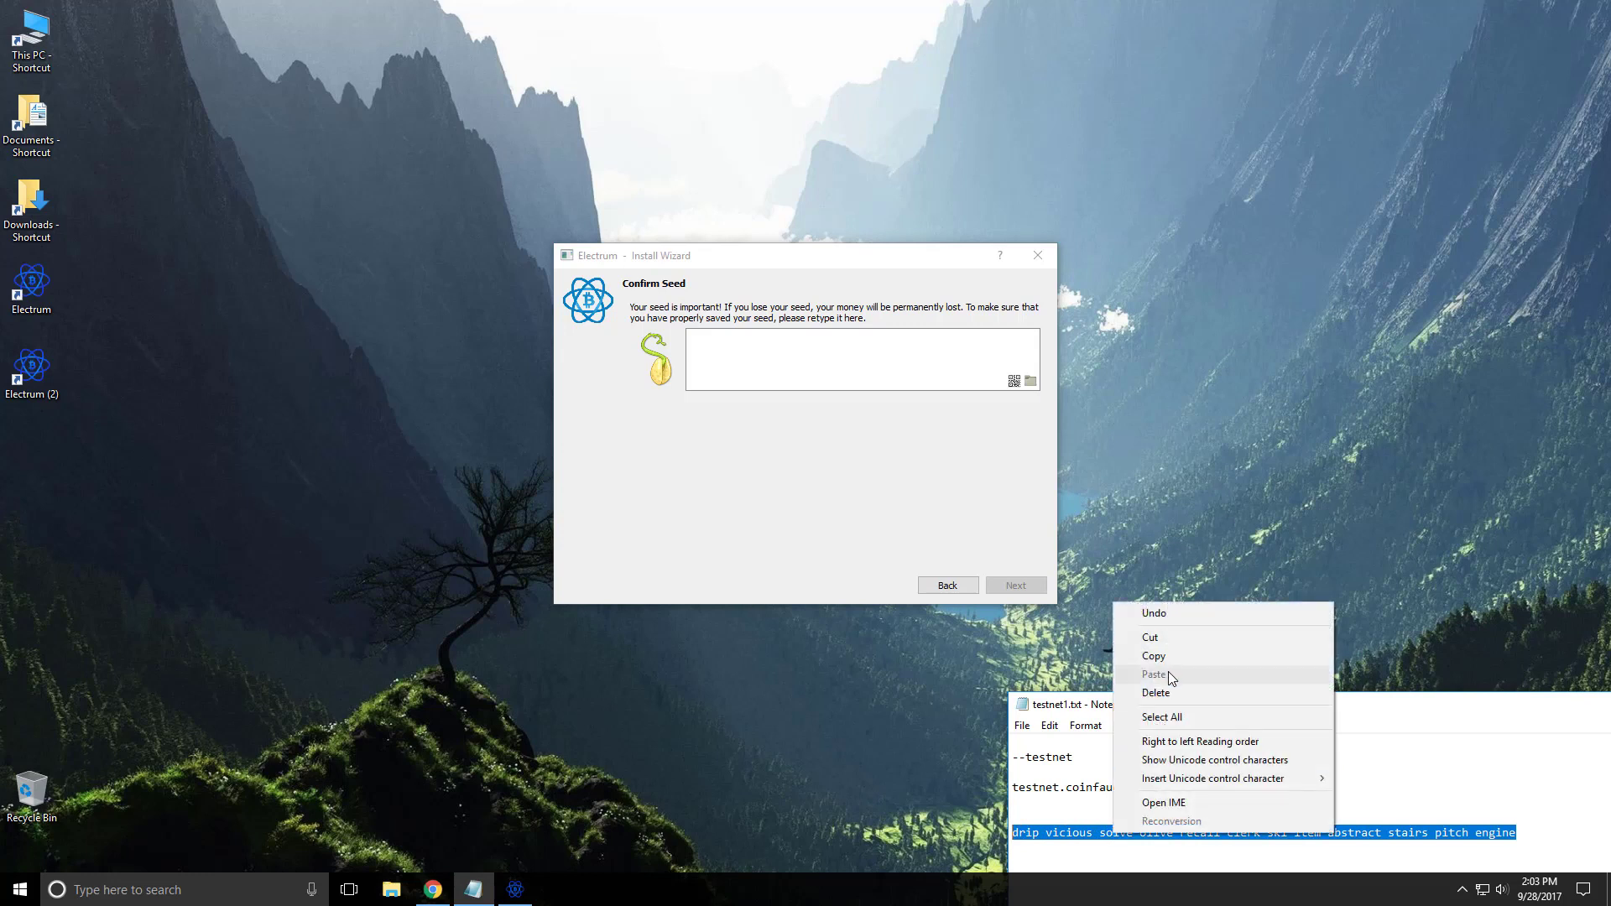
pyautogui.click(1171, 663)
pyautogui.click(754, 341)
pyautogui.rightClick(755, 342)
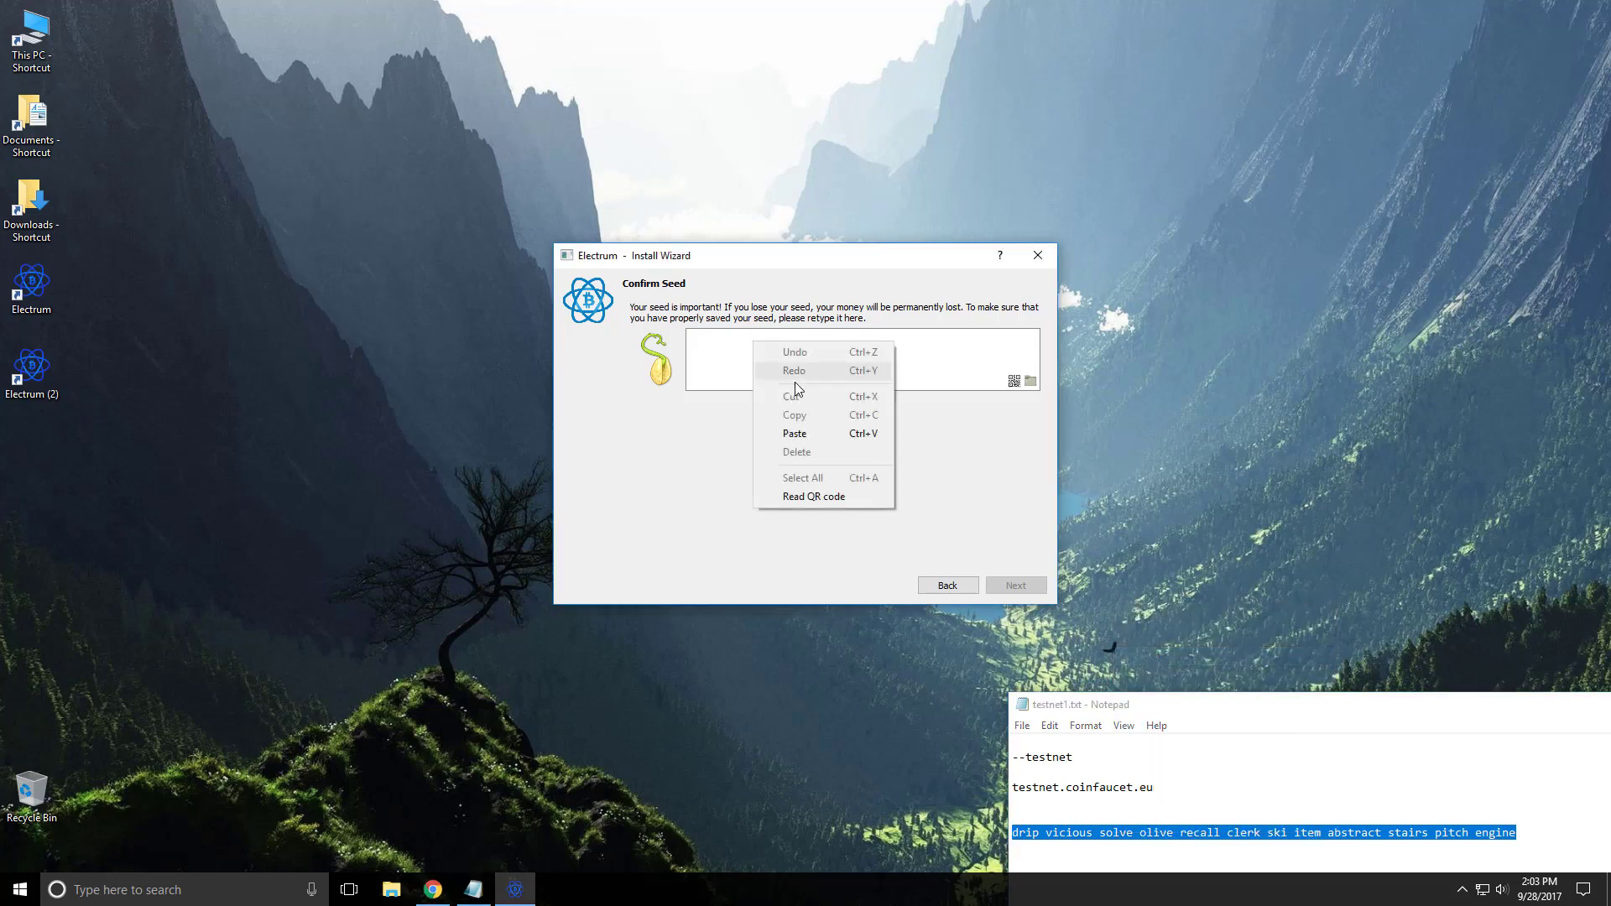
pyautogui.click(797, 432)
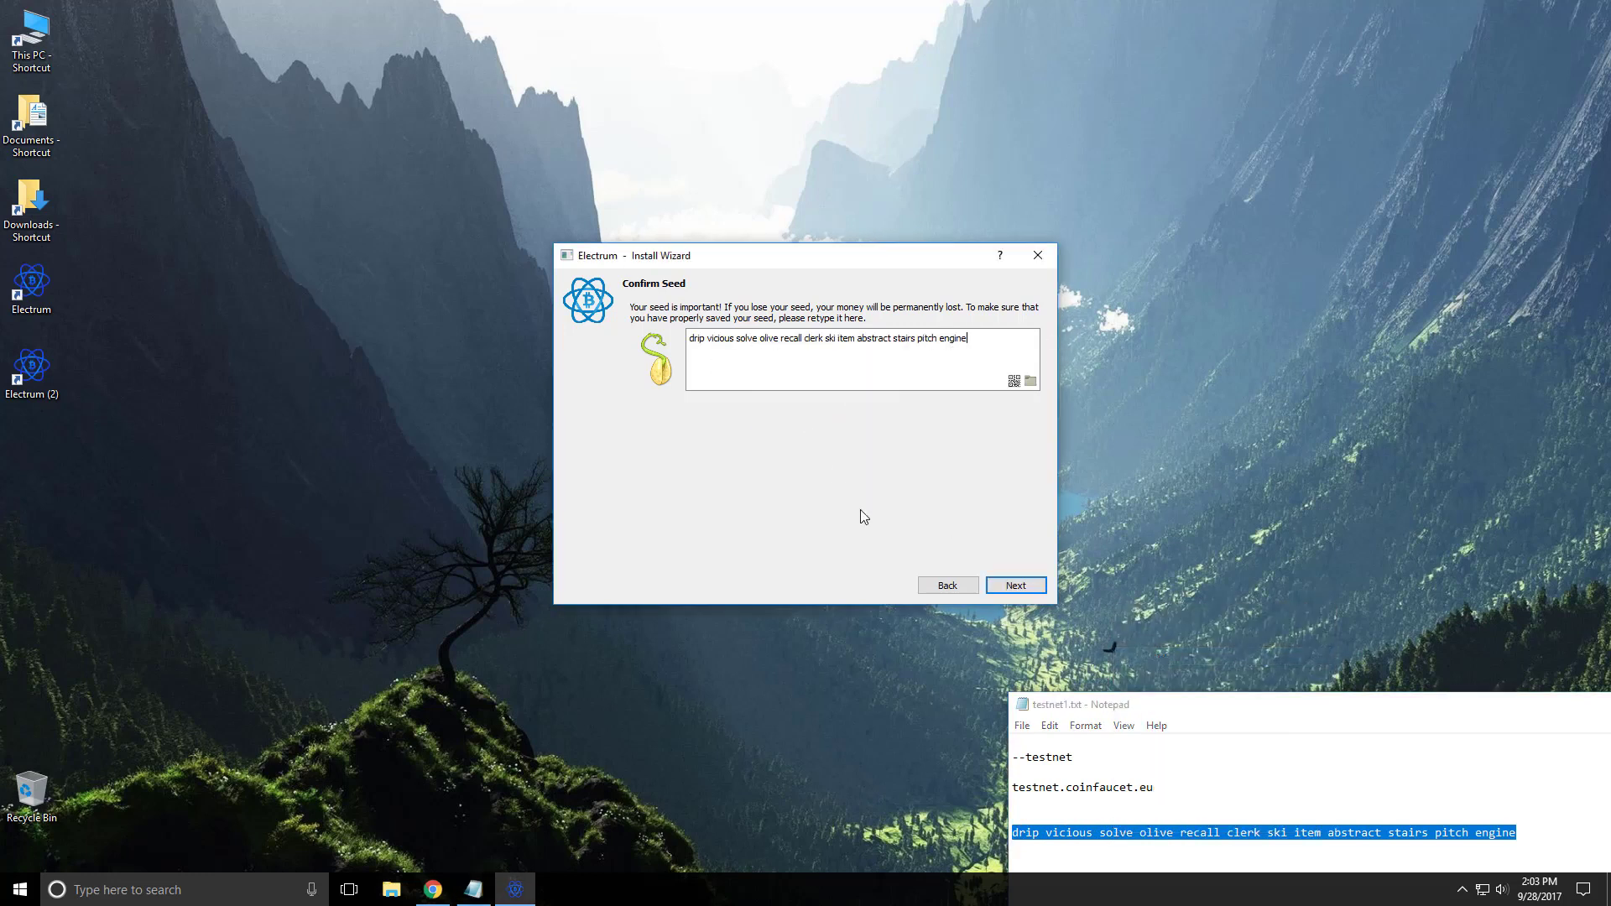
pyautogui.click(1017, 585)
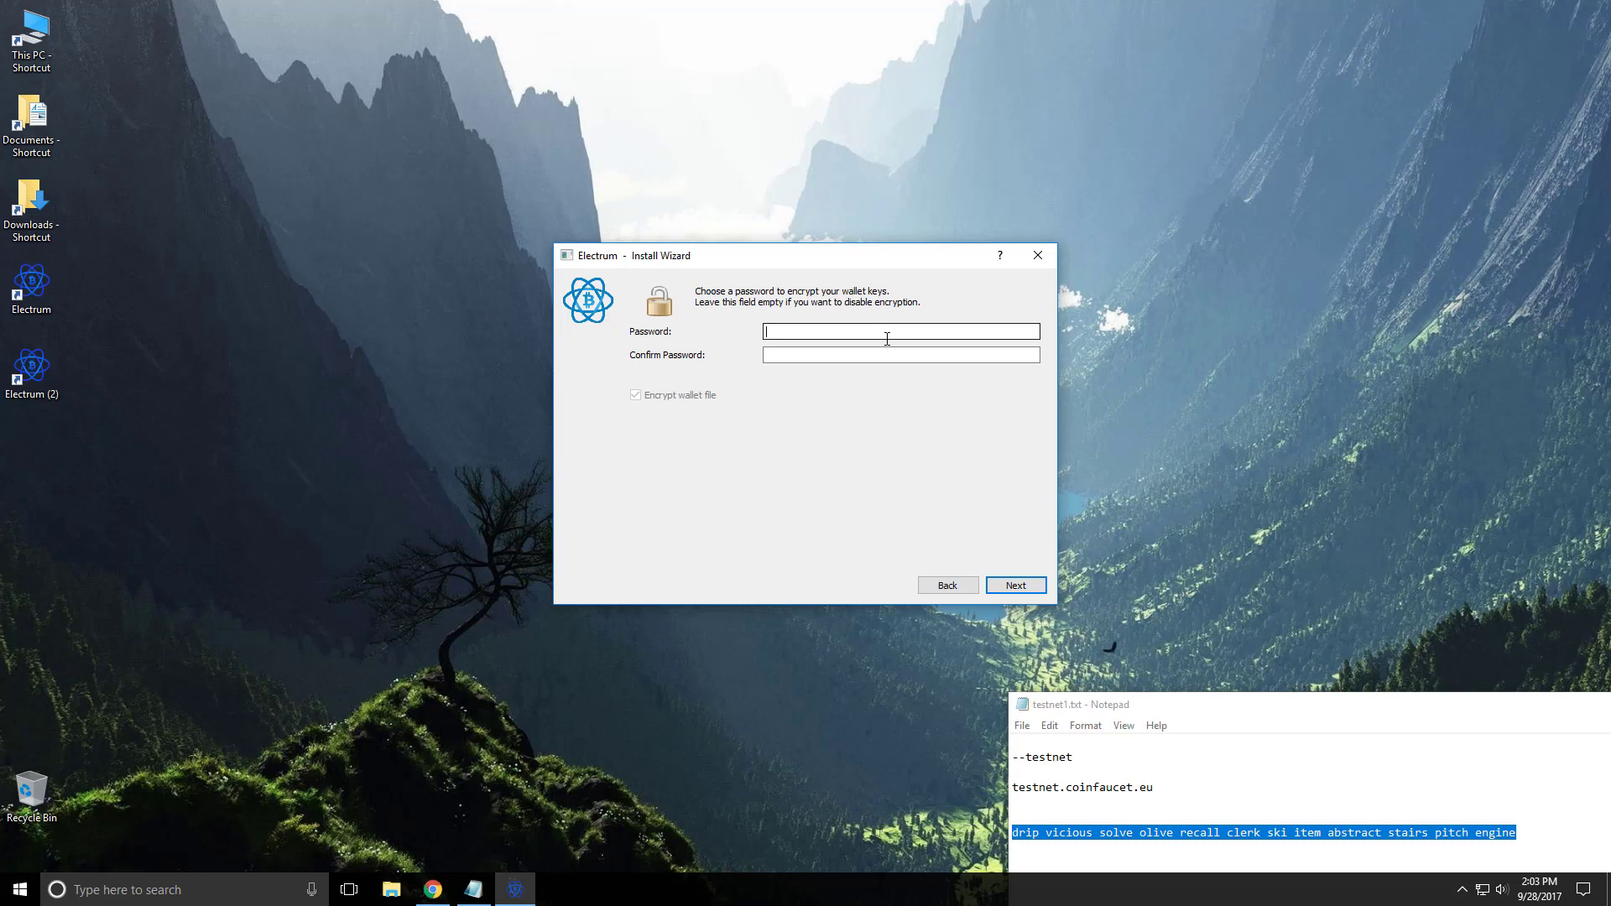
# Enter and confirm a matching wallet encryption password to create the wallet
pyautogui.write('•••••••')
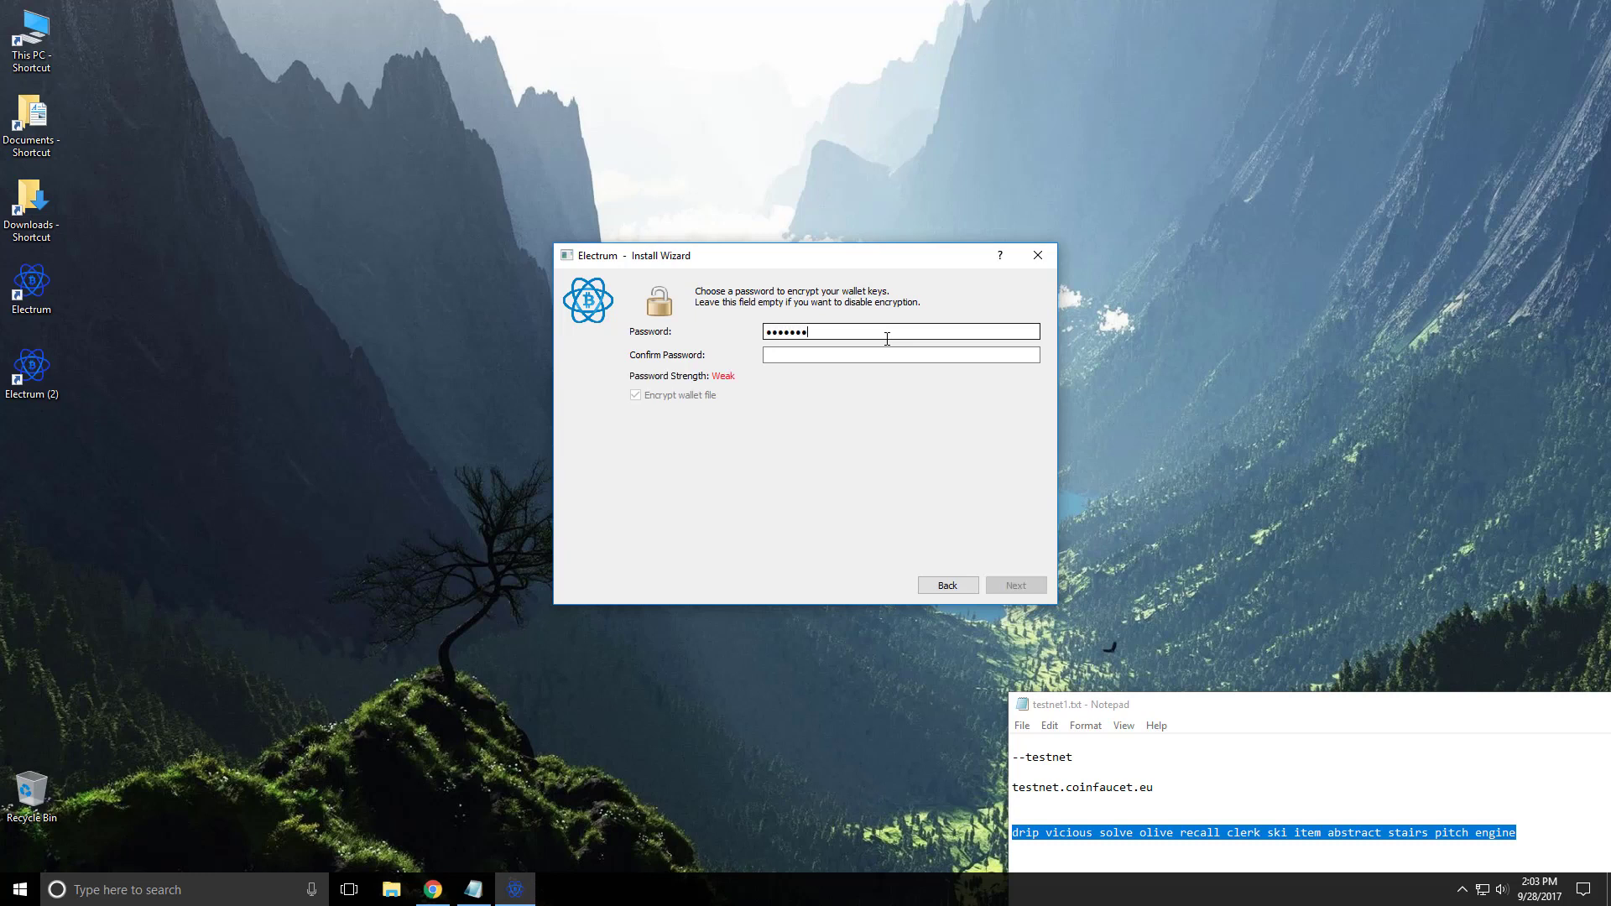
pyautogui.write('•')
pyautogui.press('Tab')
pyautogui.write('••••••••')
pyautogui.click(887, 338)
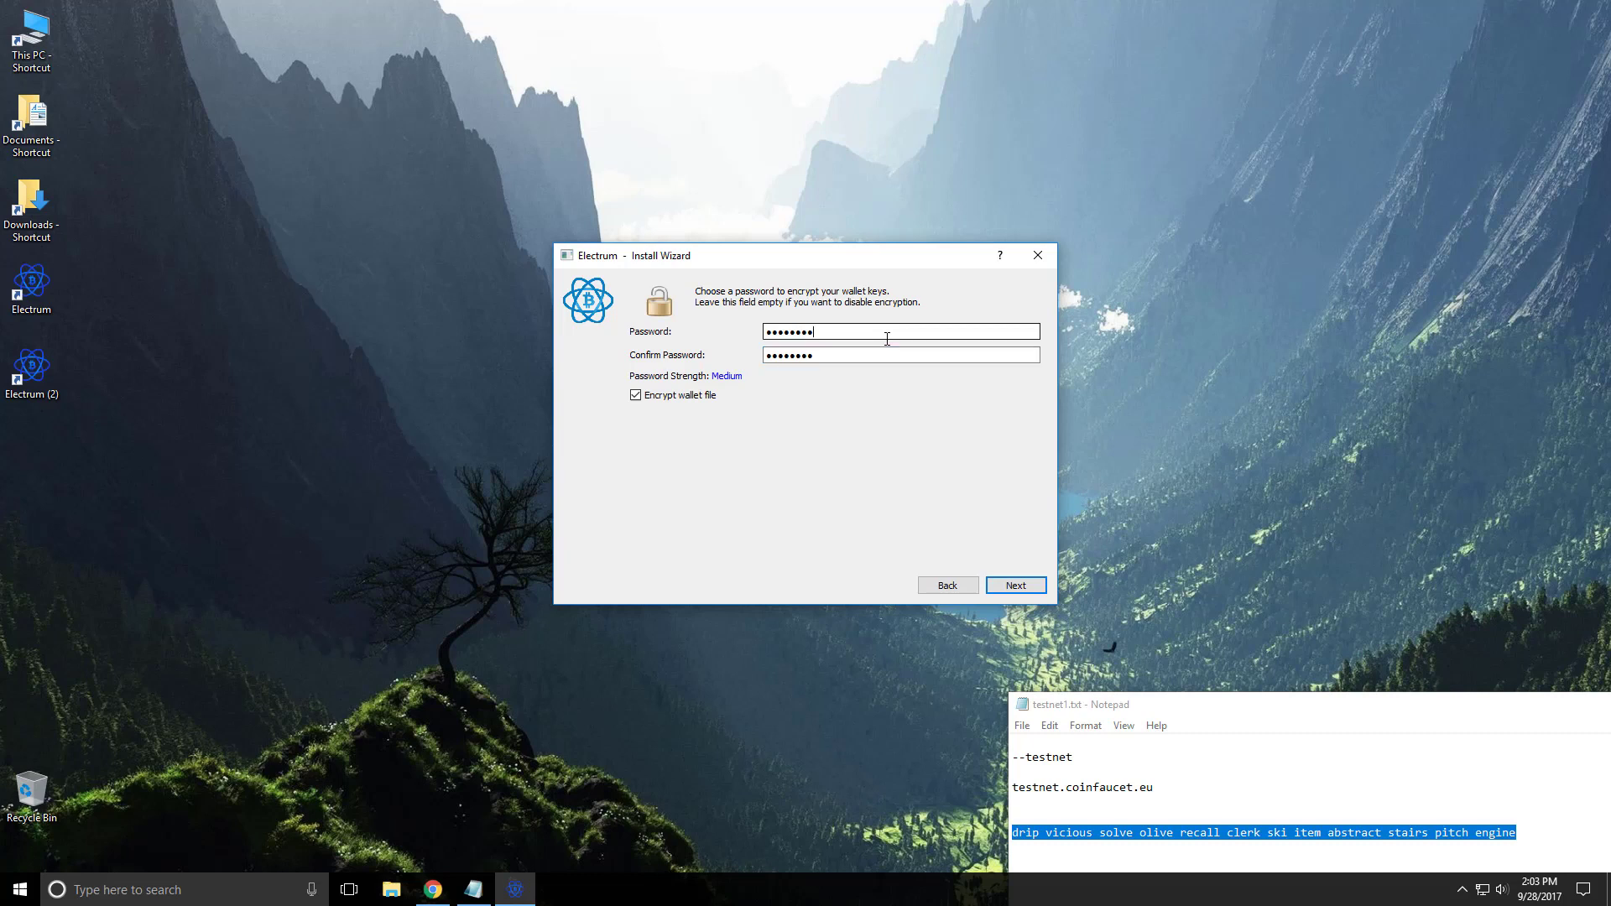
pyautogui.press('BackSpace')
pyautogui.click(856, 355)
pyautogui.press('BackSpace')
pyautogui.click(835, 331)
pyautogui.write('•')
pyautogui.click(831, 352)
pyautogui.write('•')
pyautogui.click(1031, 583)
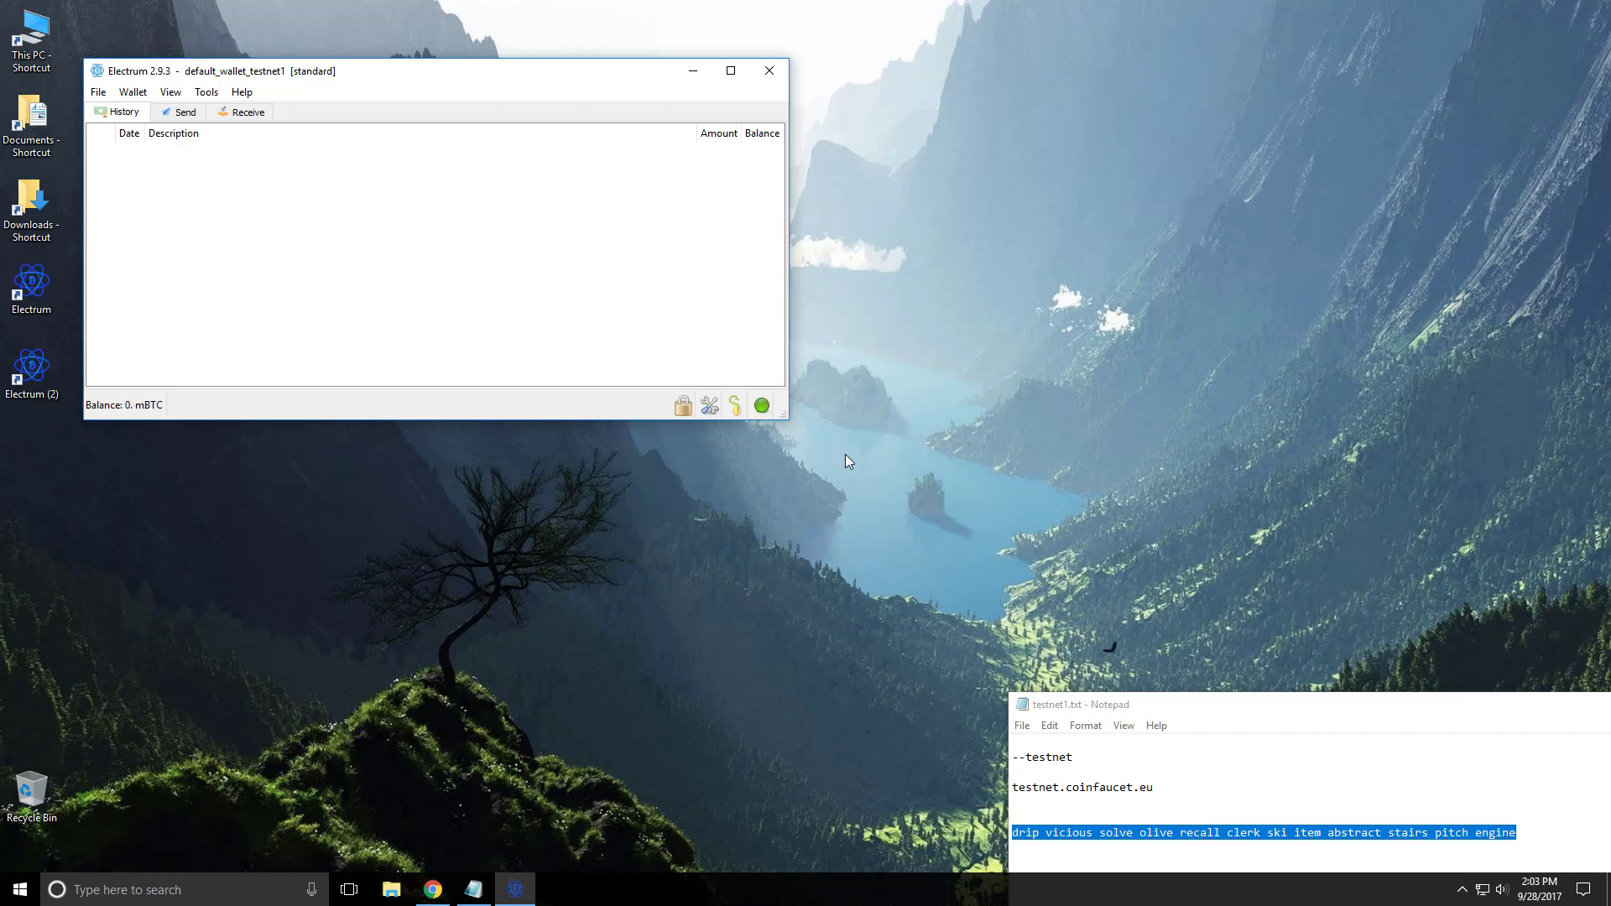
# Check the Network dialog showing 5 testnet nodes via testnet.hsmiths.com, then close it
pyautogui.moveTo(382, 73); pyautogui.dragTo(486, 118)
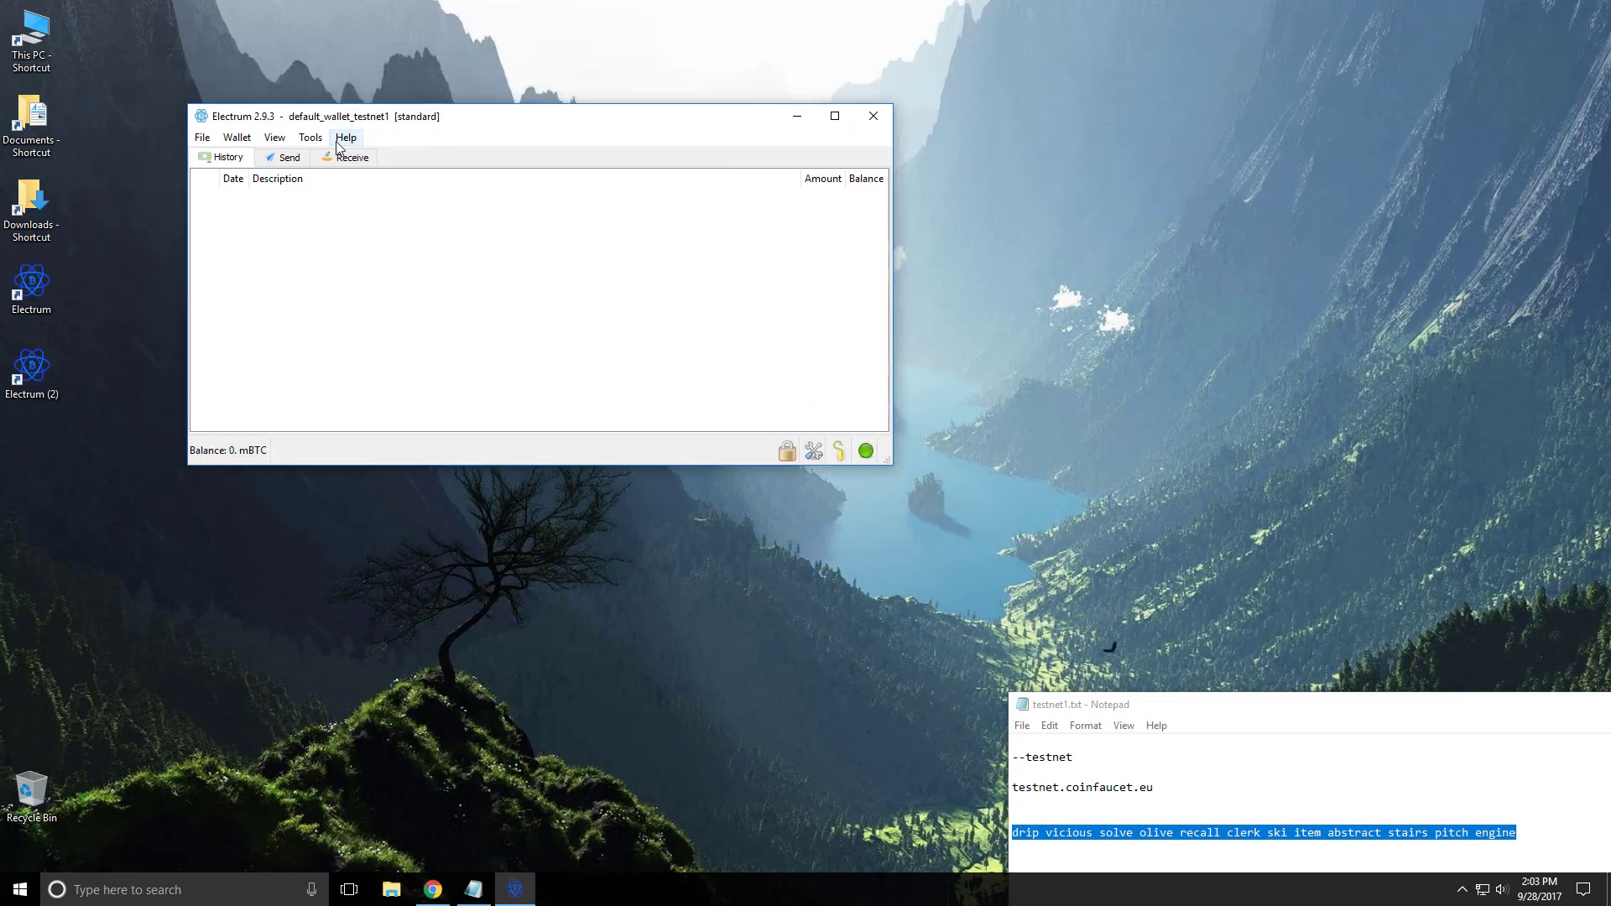
pyautogui.click(310, 137)
pyautogui.click(327, 176)
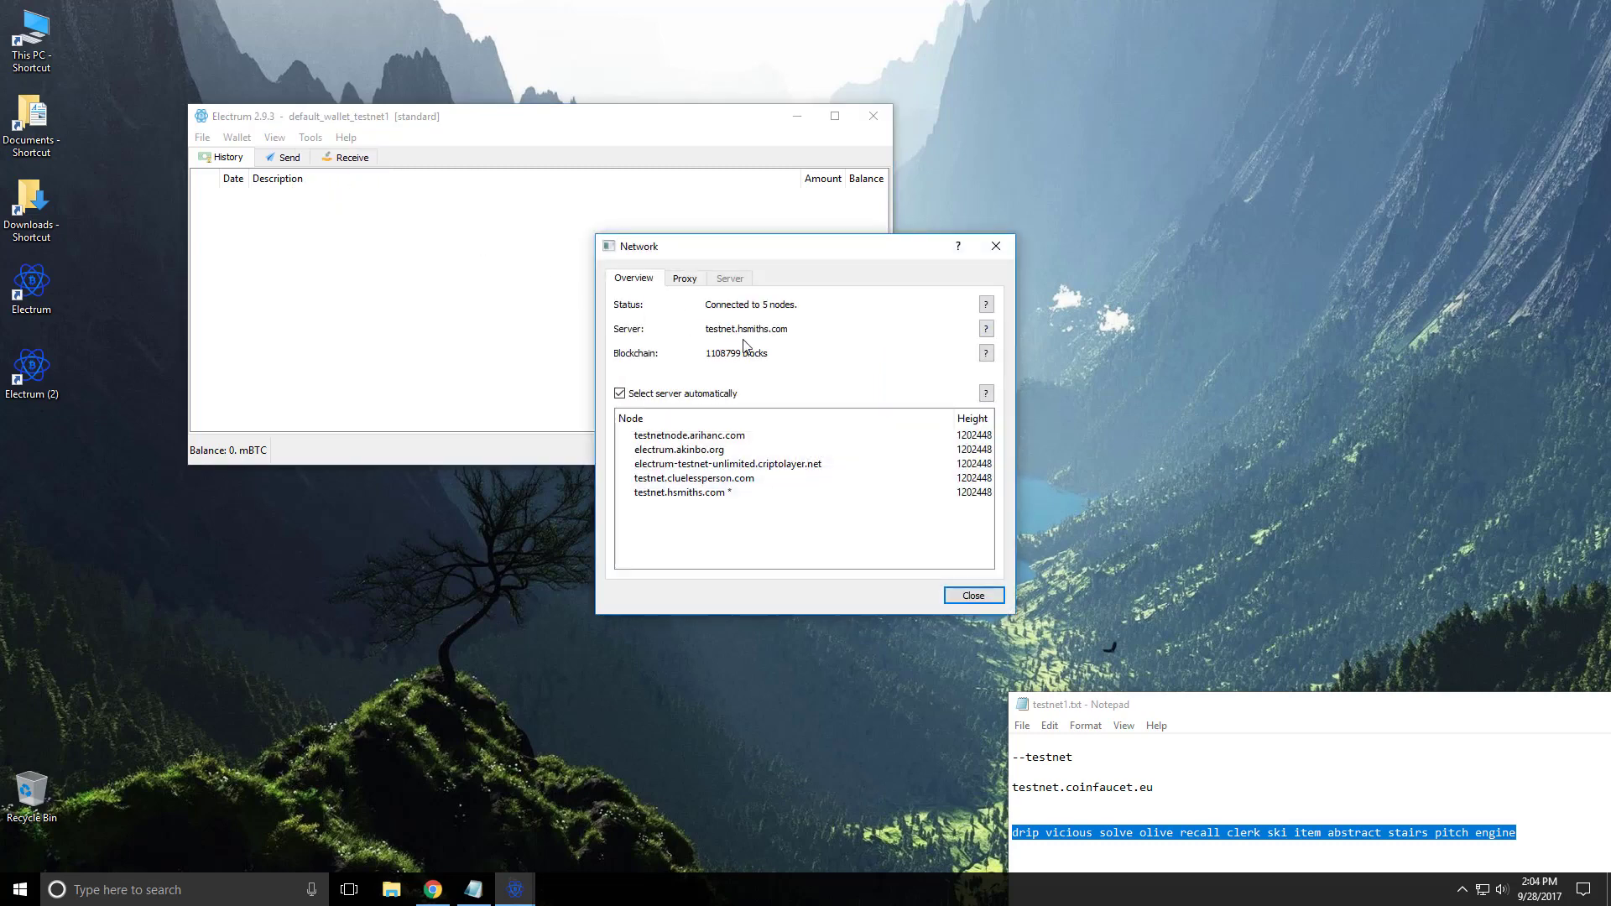
pyautogui.click(972, 596)
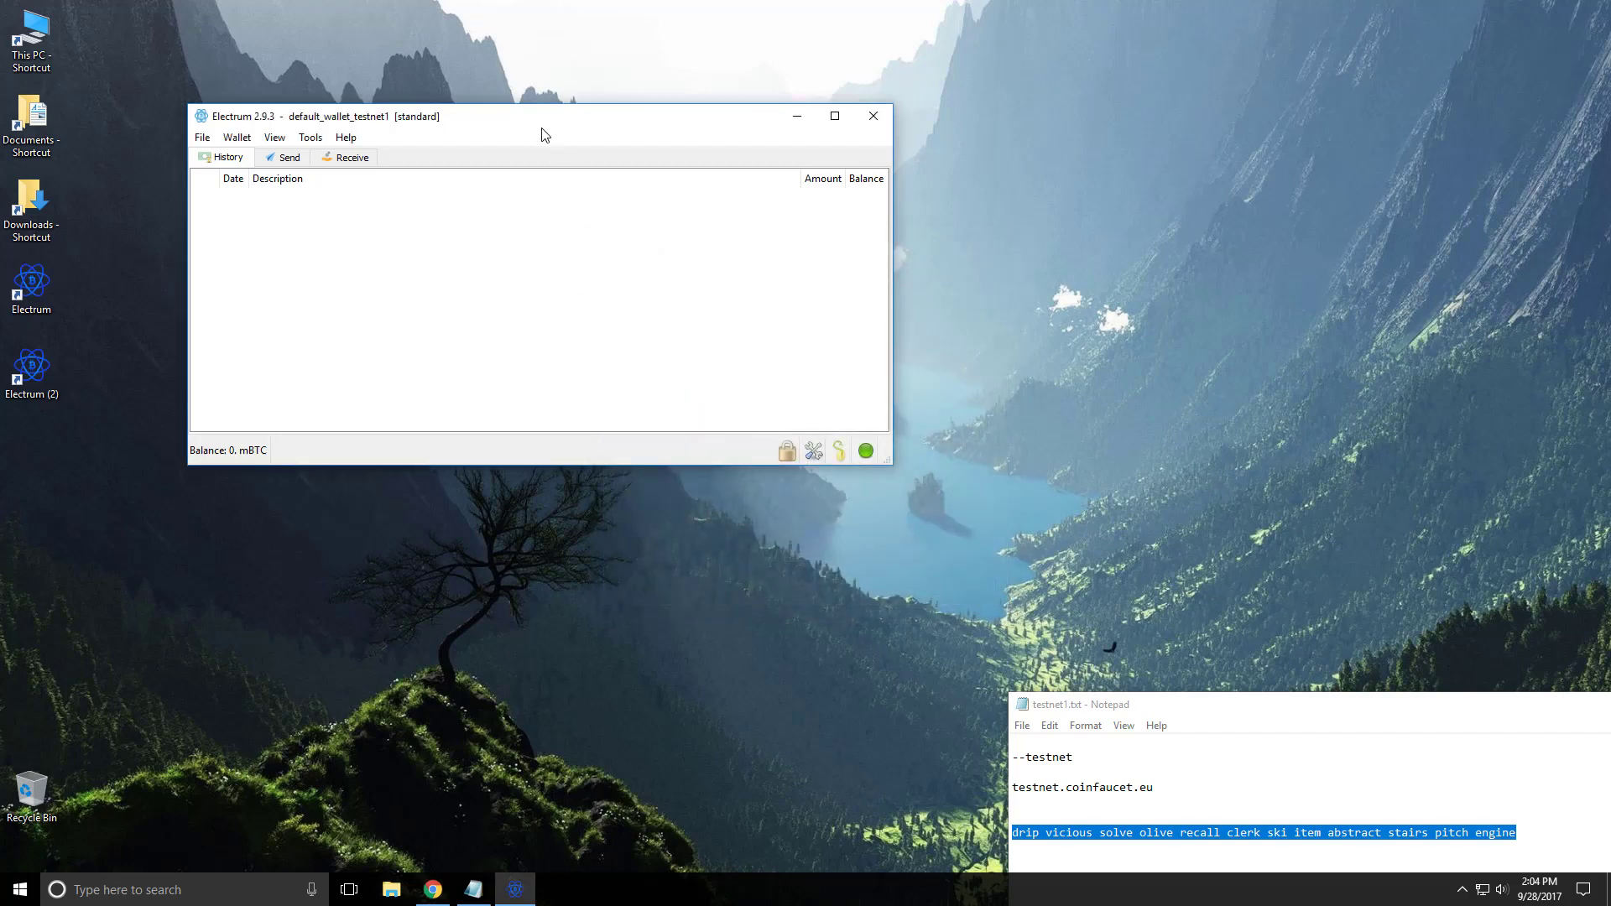
# Copy testnet.coinfaucet.eu from the notes and load it in Chrome
pyautogui.moveTo(543, 134); pyautogui.dragTo(504, 62)
pyautogui.moveTo(1154, 787); pyautogui.dragTo(1003, 789)
pyautogui.rightClick(1074, 794)
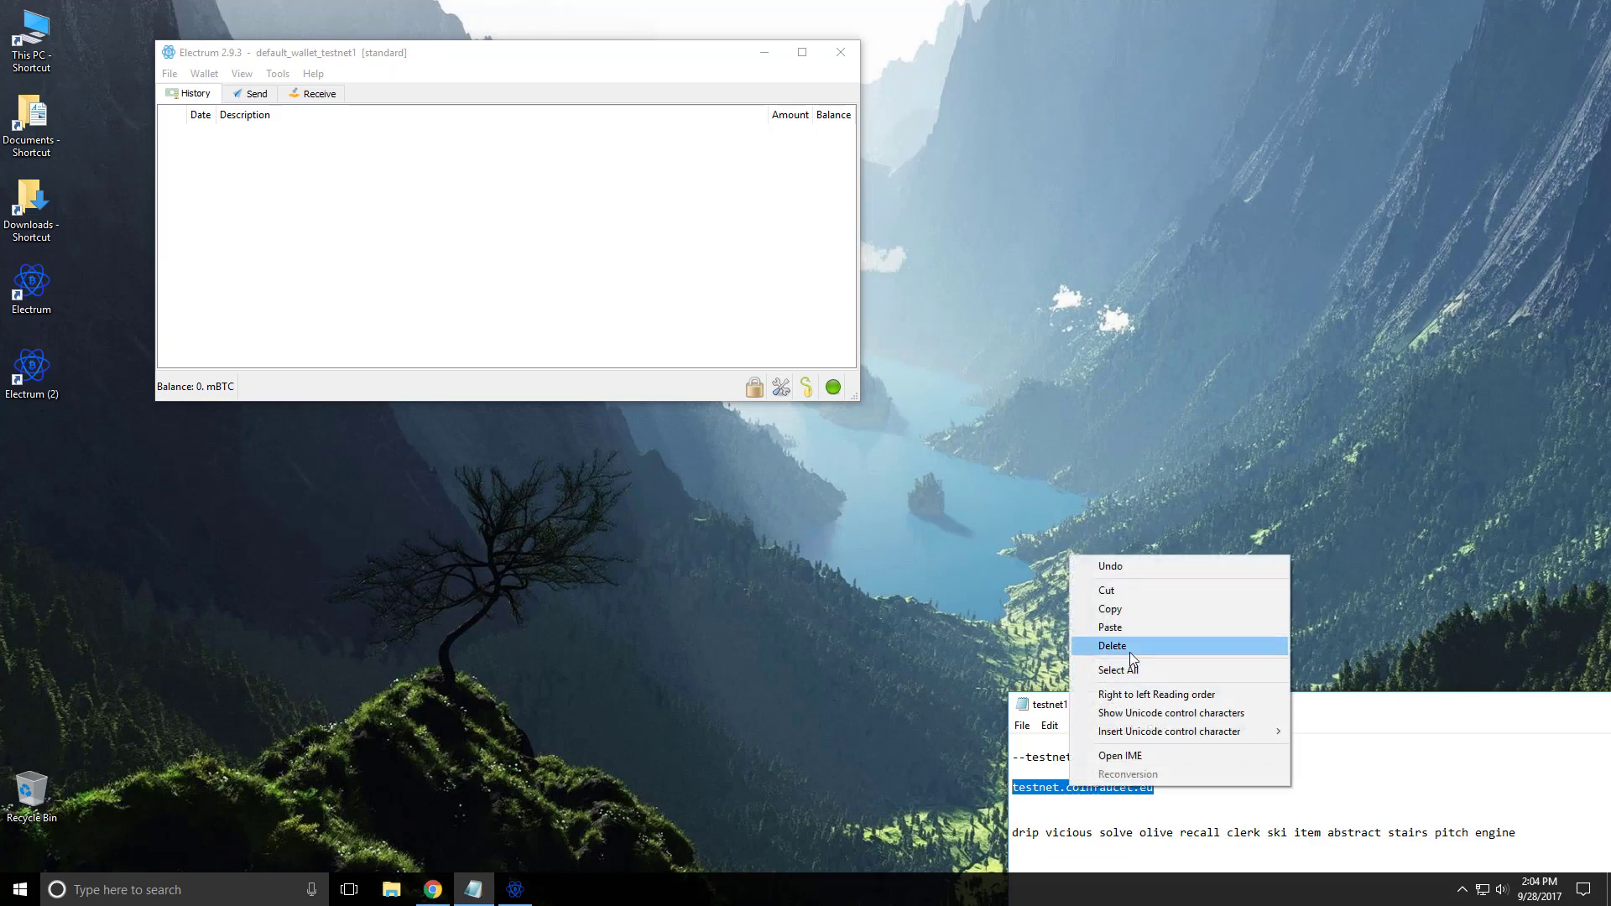
pyautogui.click(1121, 612)
pyautogui.click(433, 890)
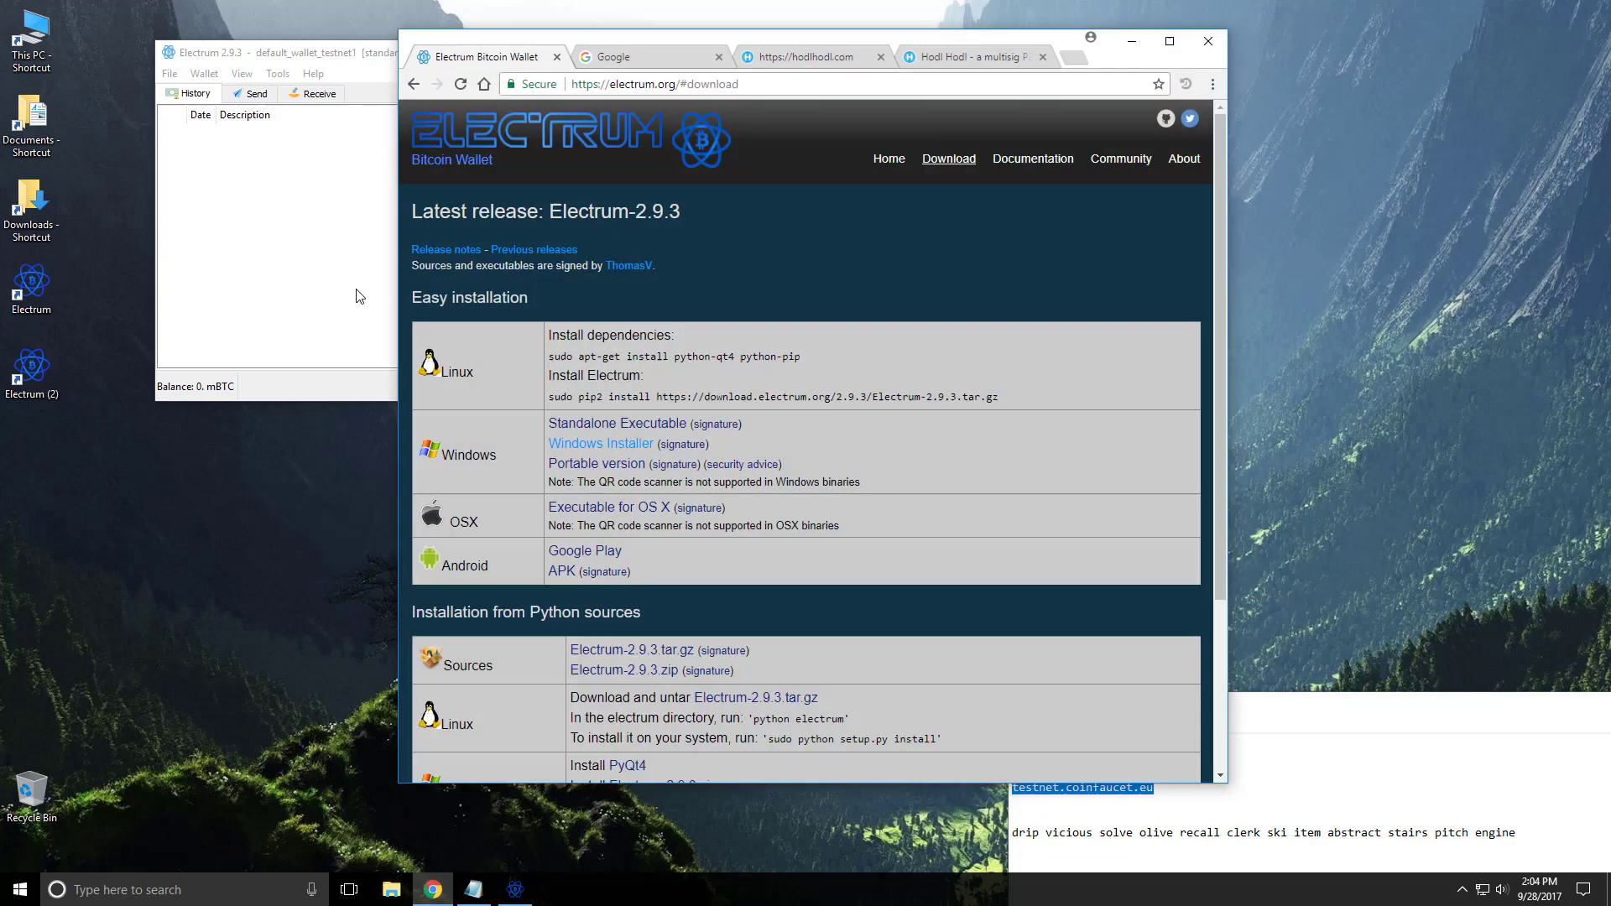
pyautogui.click(642, 82)
pyautogui.rightClick(642, 83)
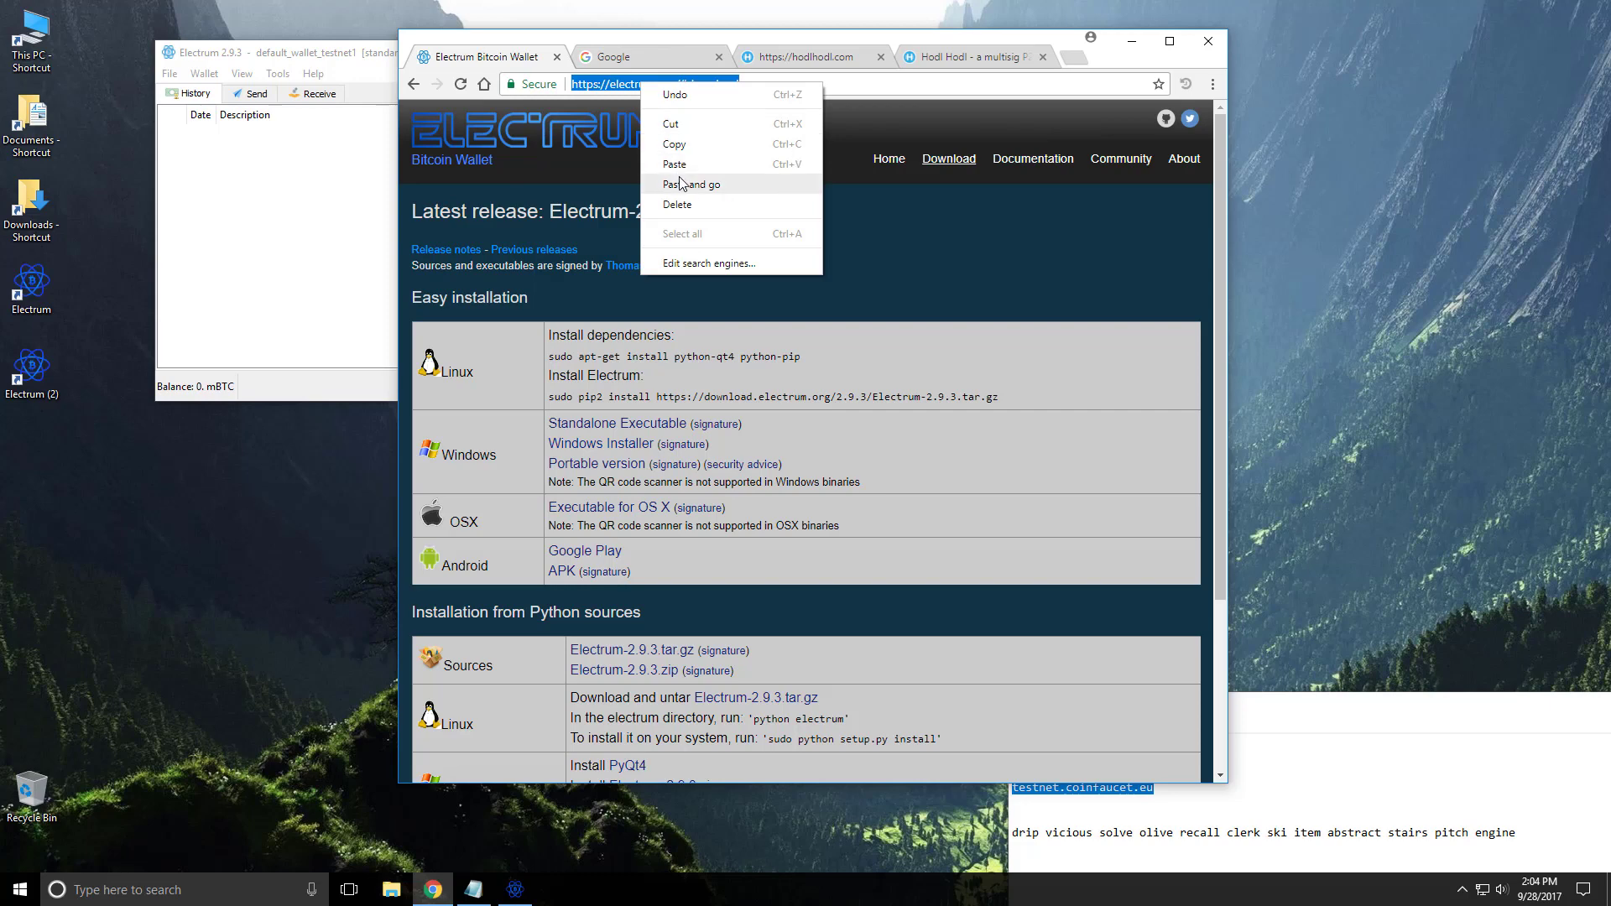
pyautogui.click(680, 180)
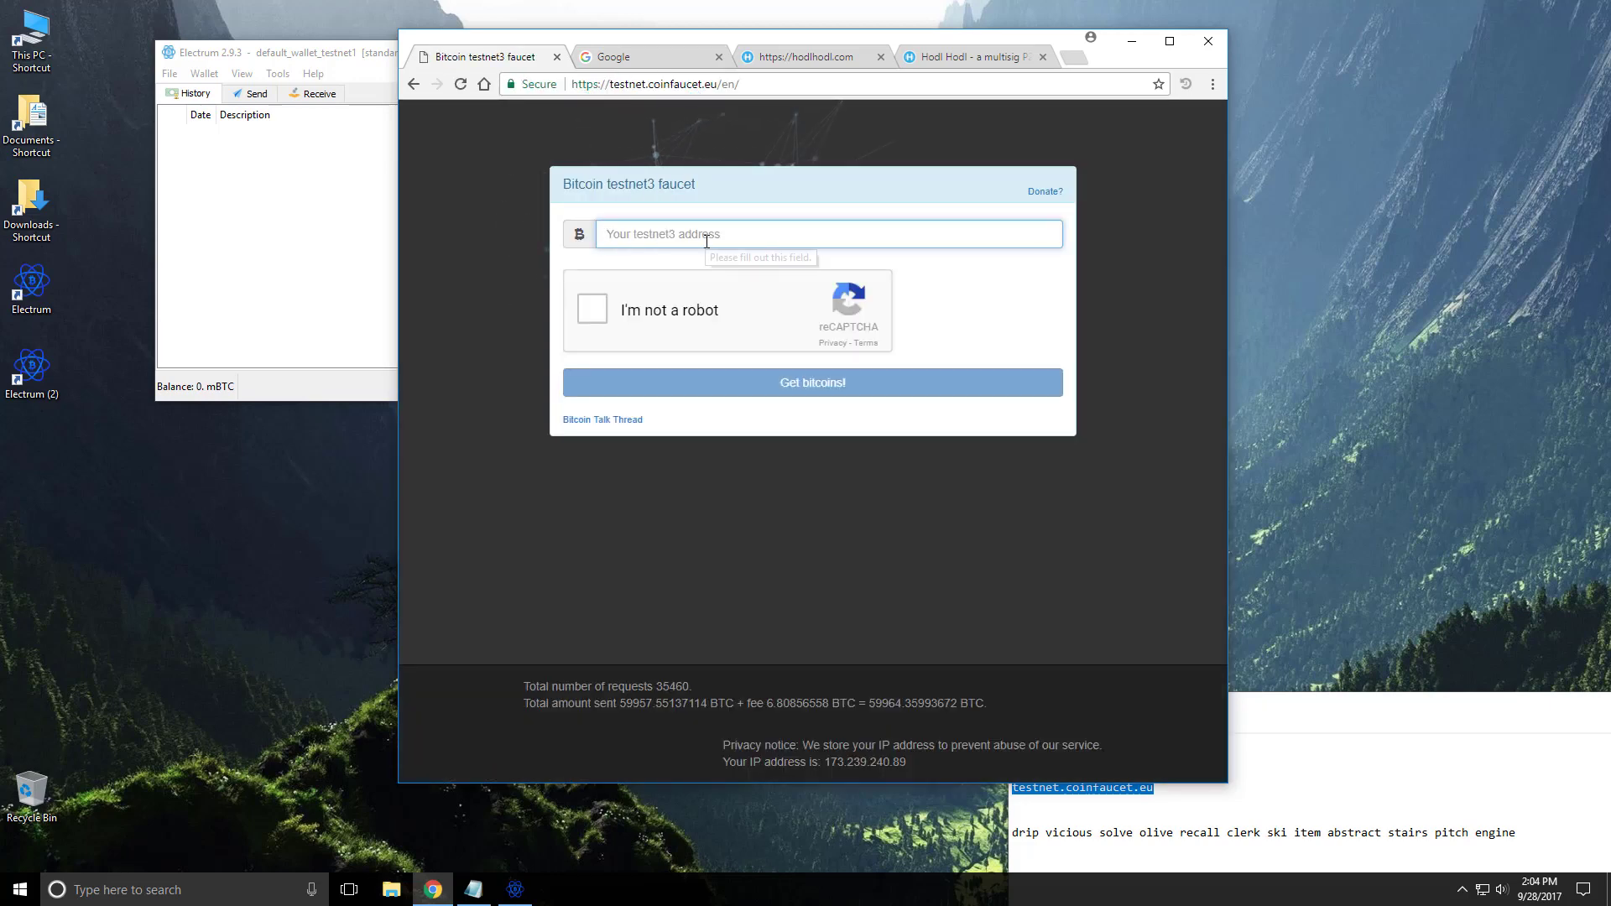
# Paste the wallet's receiving address into the faucet, pass reCAPTCHA, and request bitcoins
pyautogui.click(326, 214)
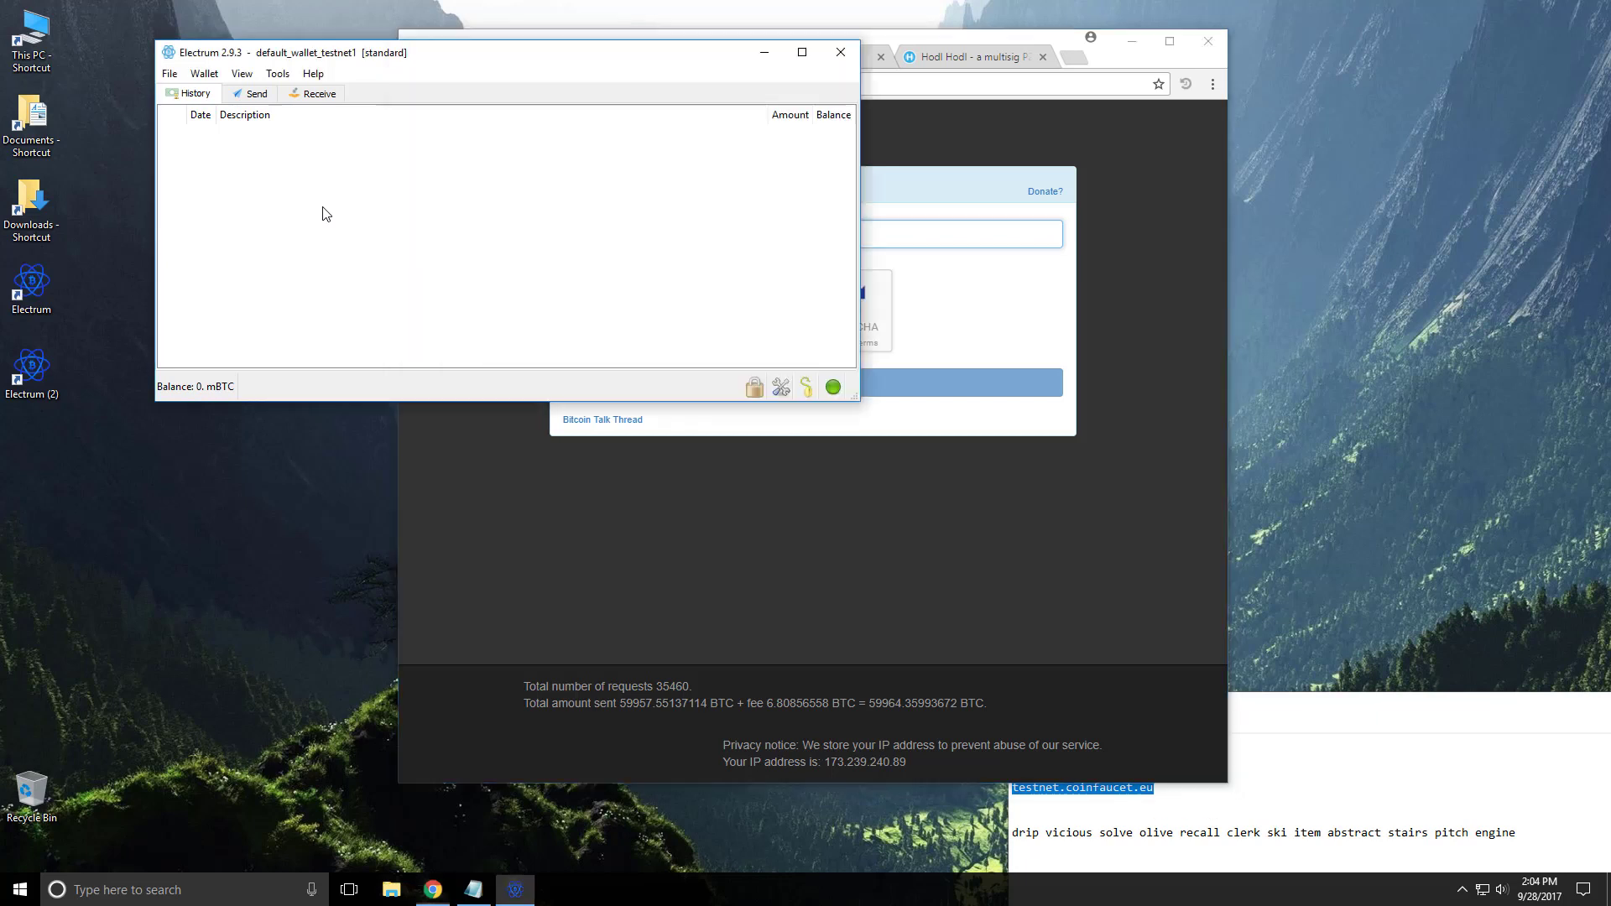
pyautogui.click(317, 95)
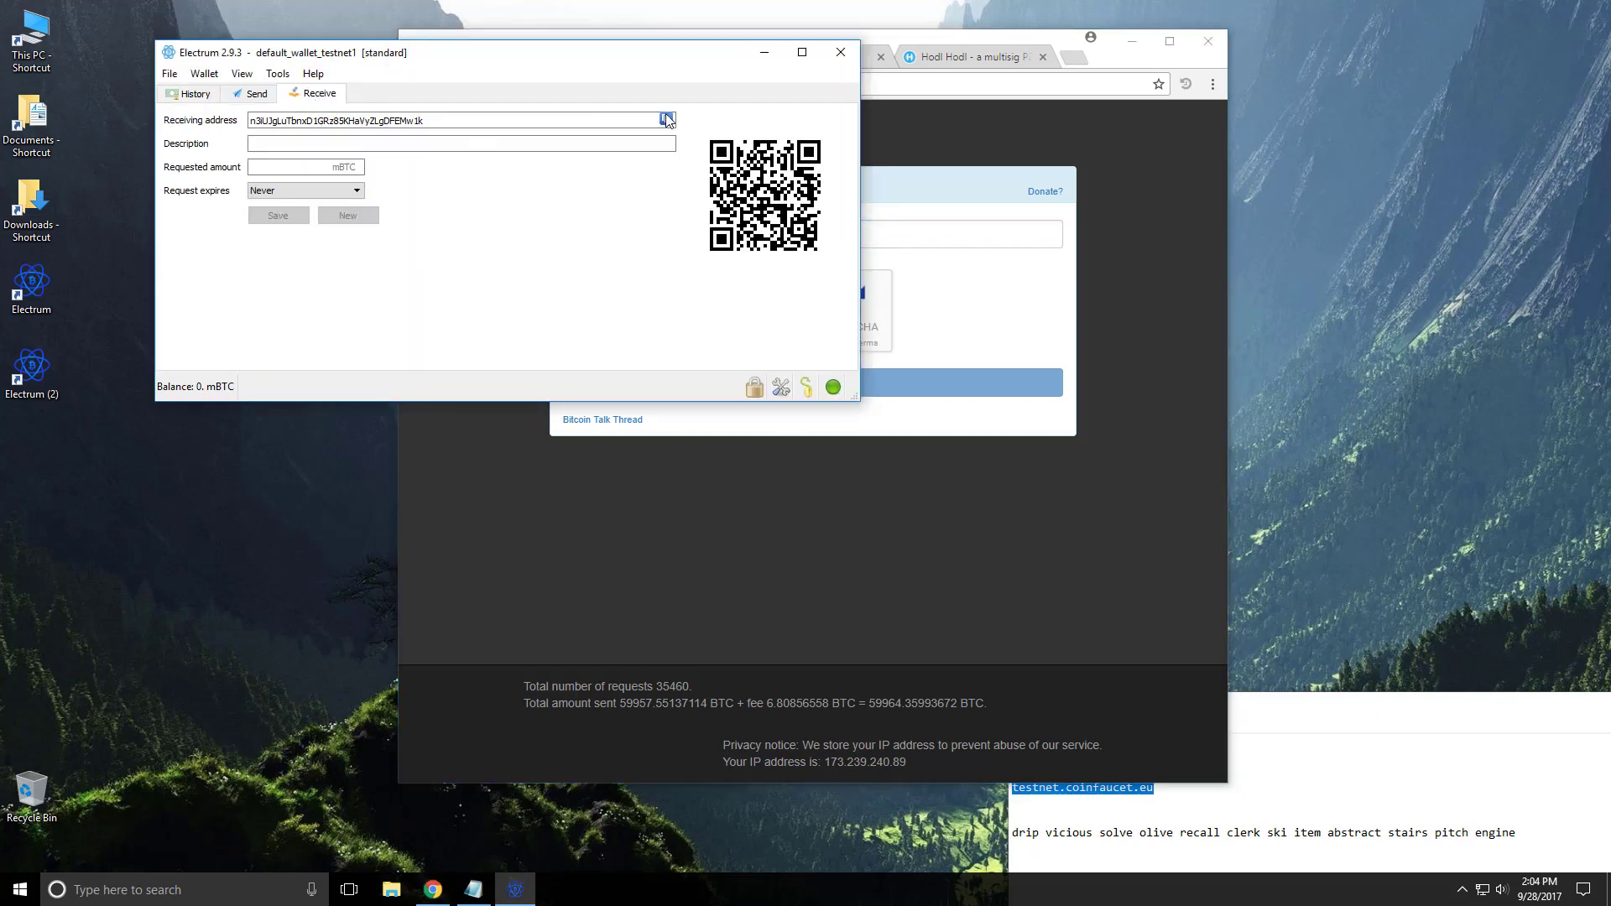
pyautogui.moveTo(661, 59)
pyautogui.mouseDown()
pyautogui.moveTo(631, 144)
pyautogui.moveTo(632, 53)
pyautogui.mouseUp()
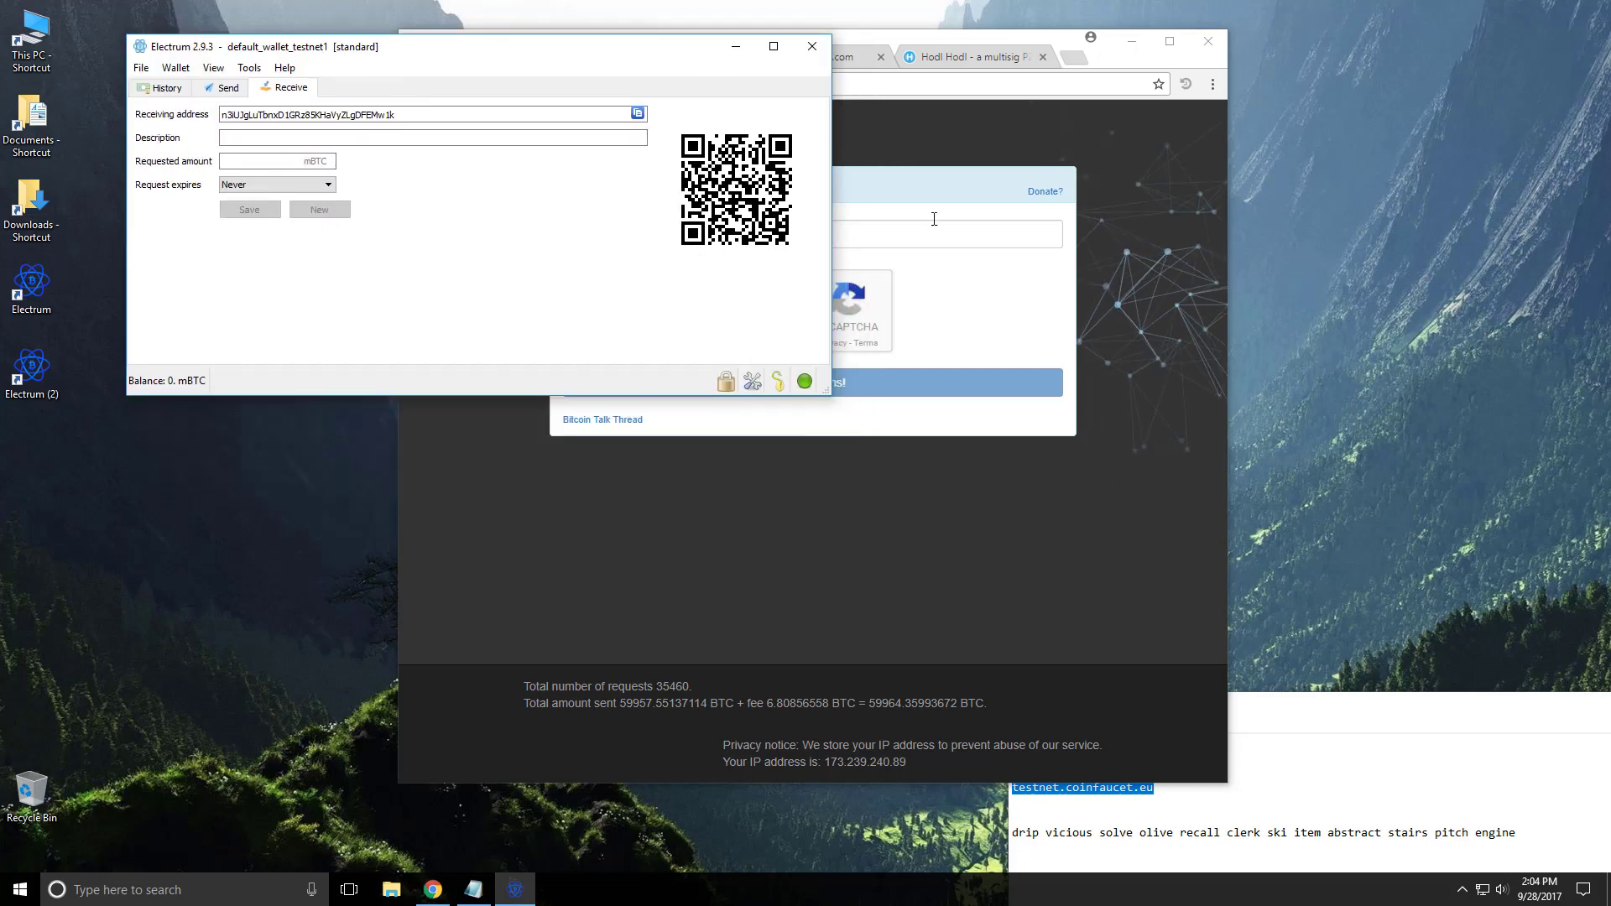
pyautogui.rightClick(884, 234)
pyautogui.click(923, 326)
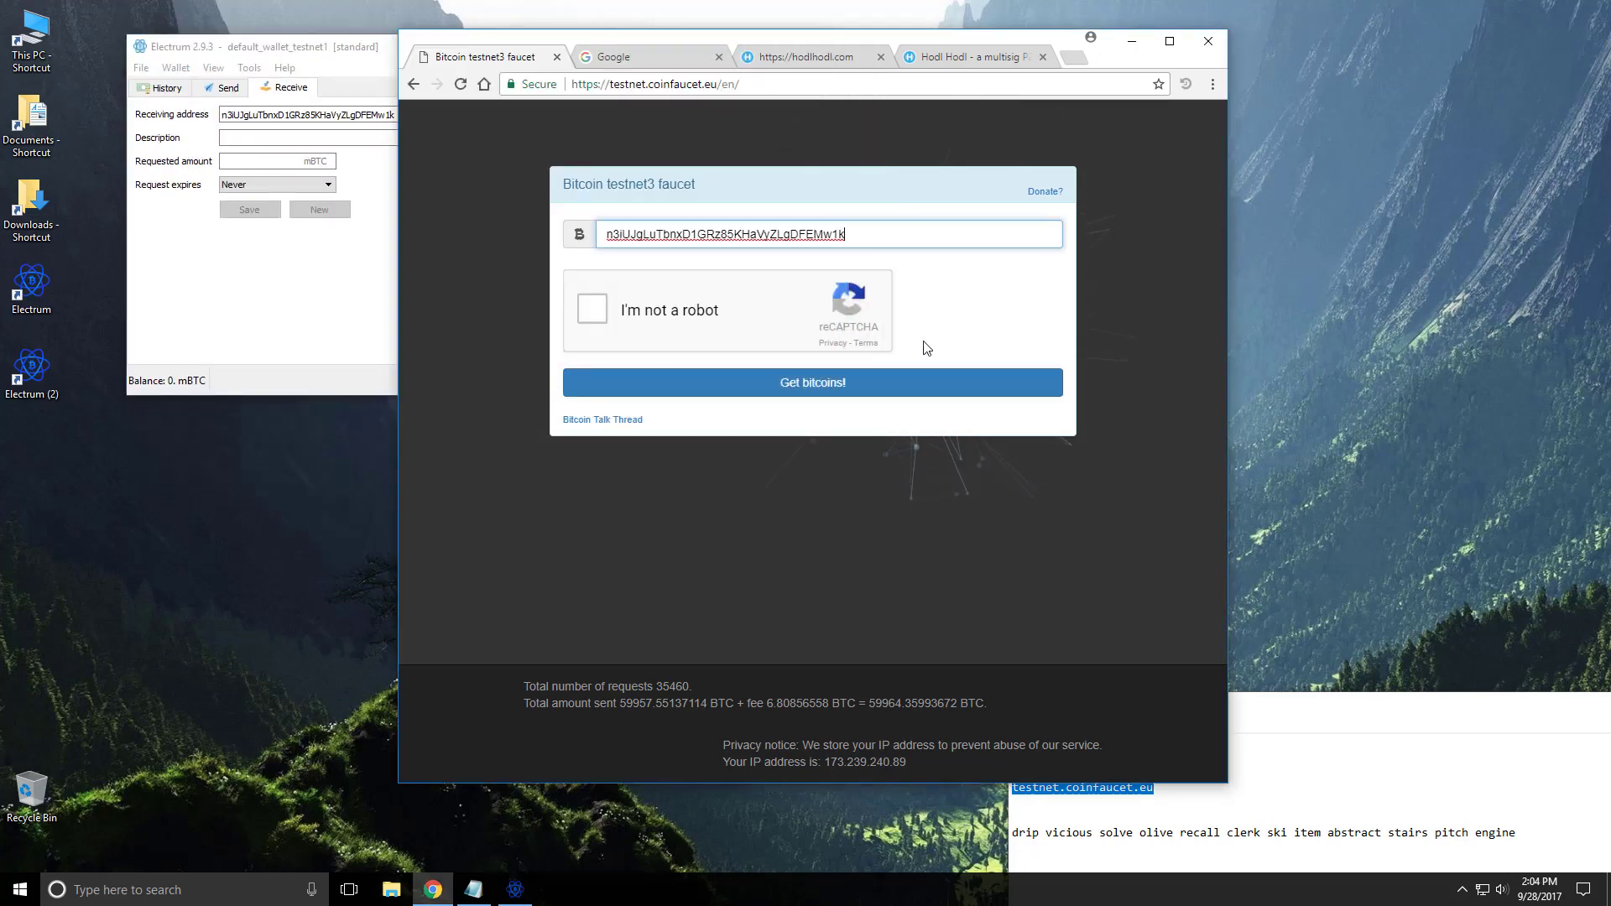
pyautogui.click(593, 309)
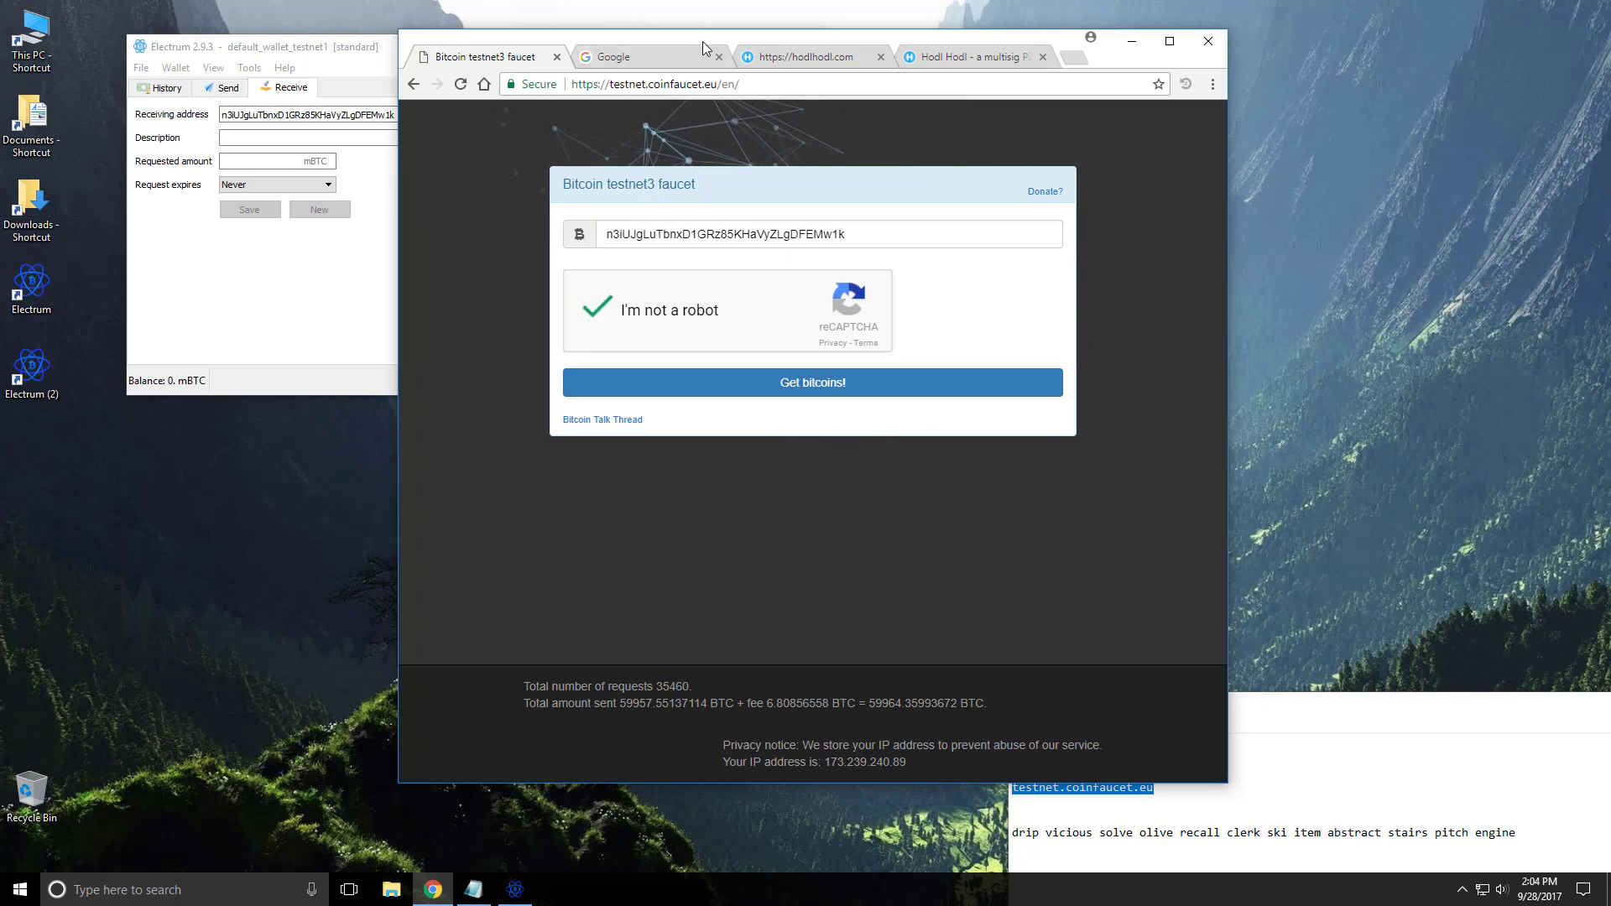
pyautogui.moveTo(702, 42); pyautogui.dragTo(810, 47)
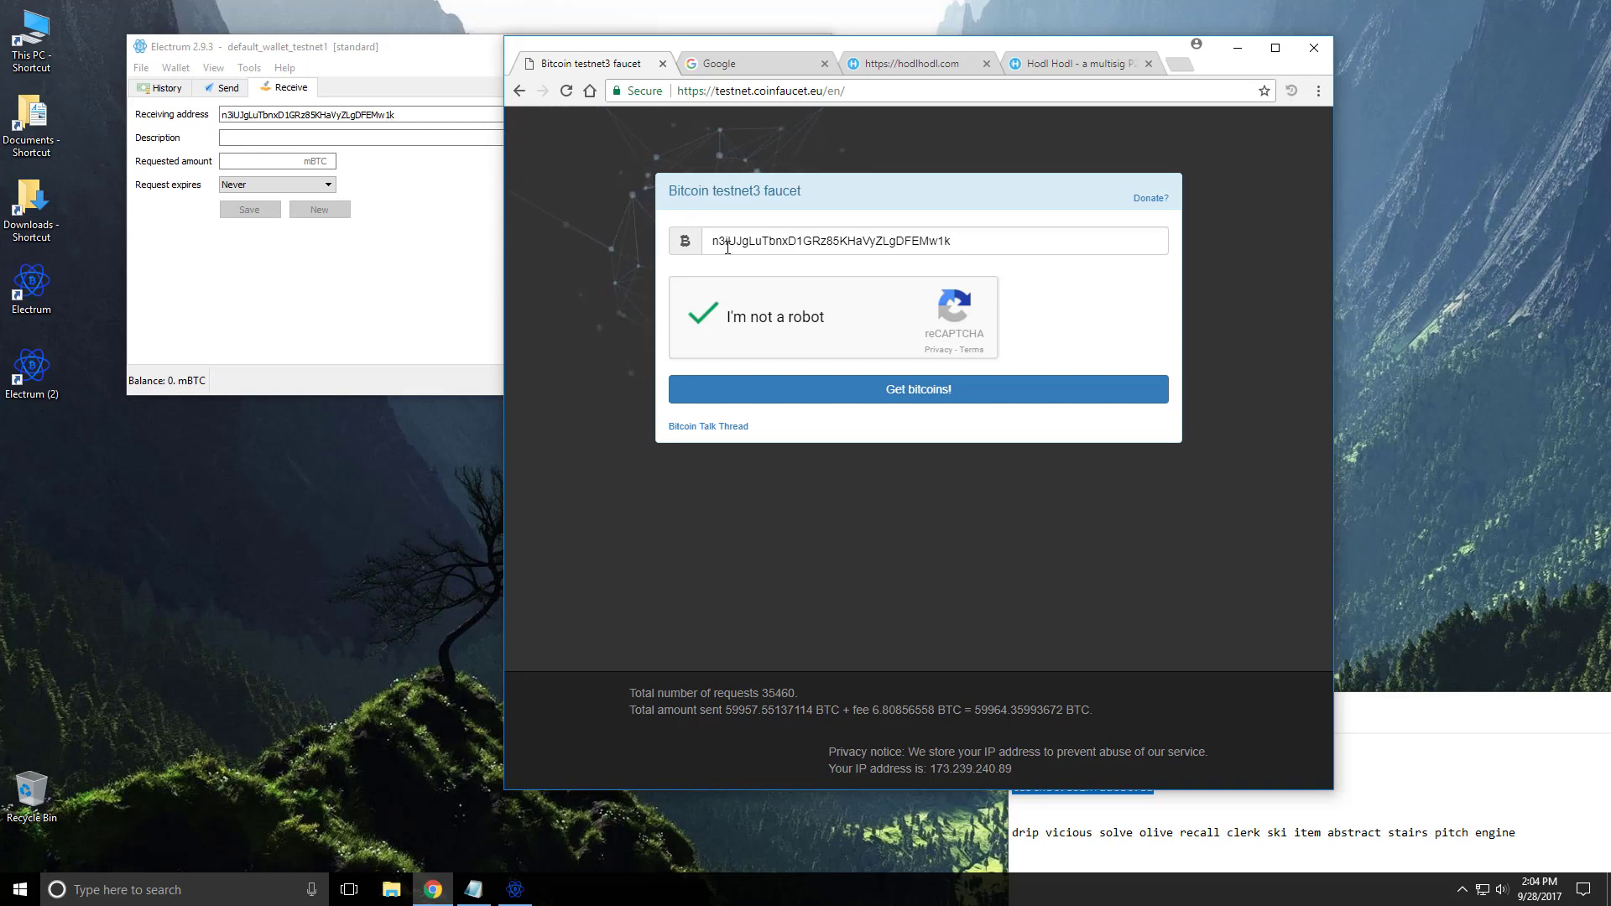
pyautogui.click(927, 394)
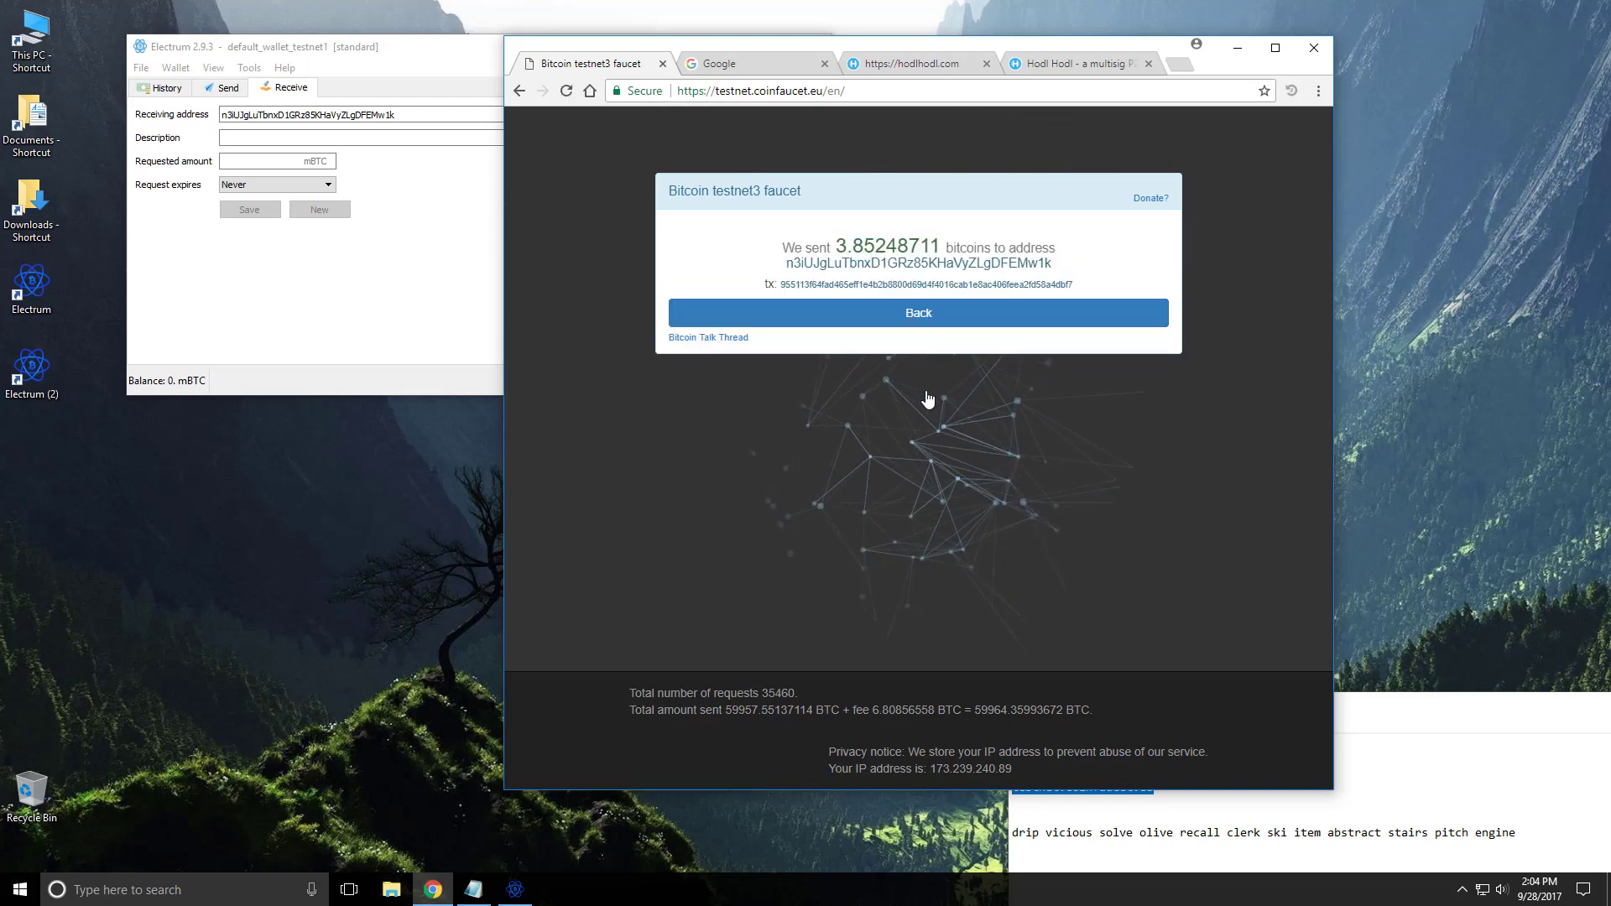
# Set Electrum's base unit to BTC in the Appearance preferences
pyautogui.moveTo(424, 52); pyautogui.dragTo(433, 189)
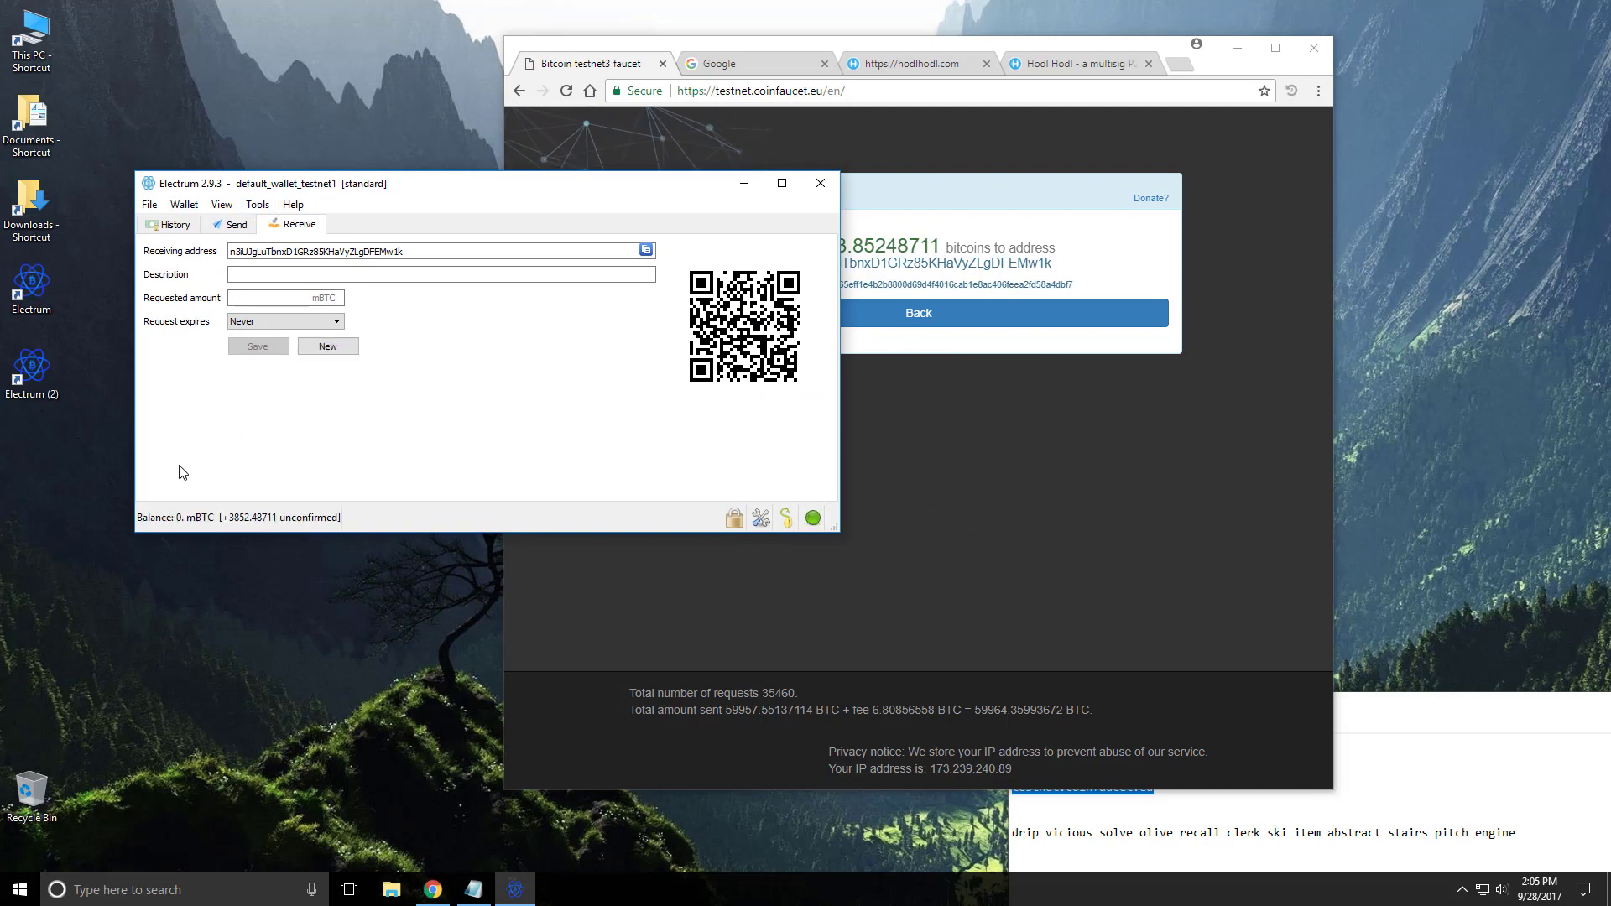
pyautogui.click(297, 299)
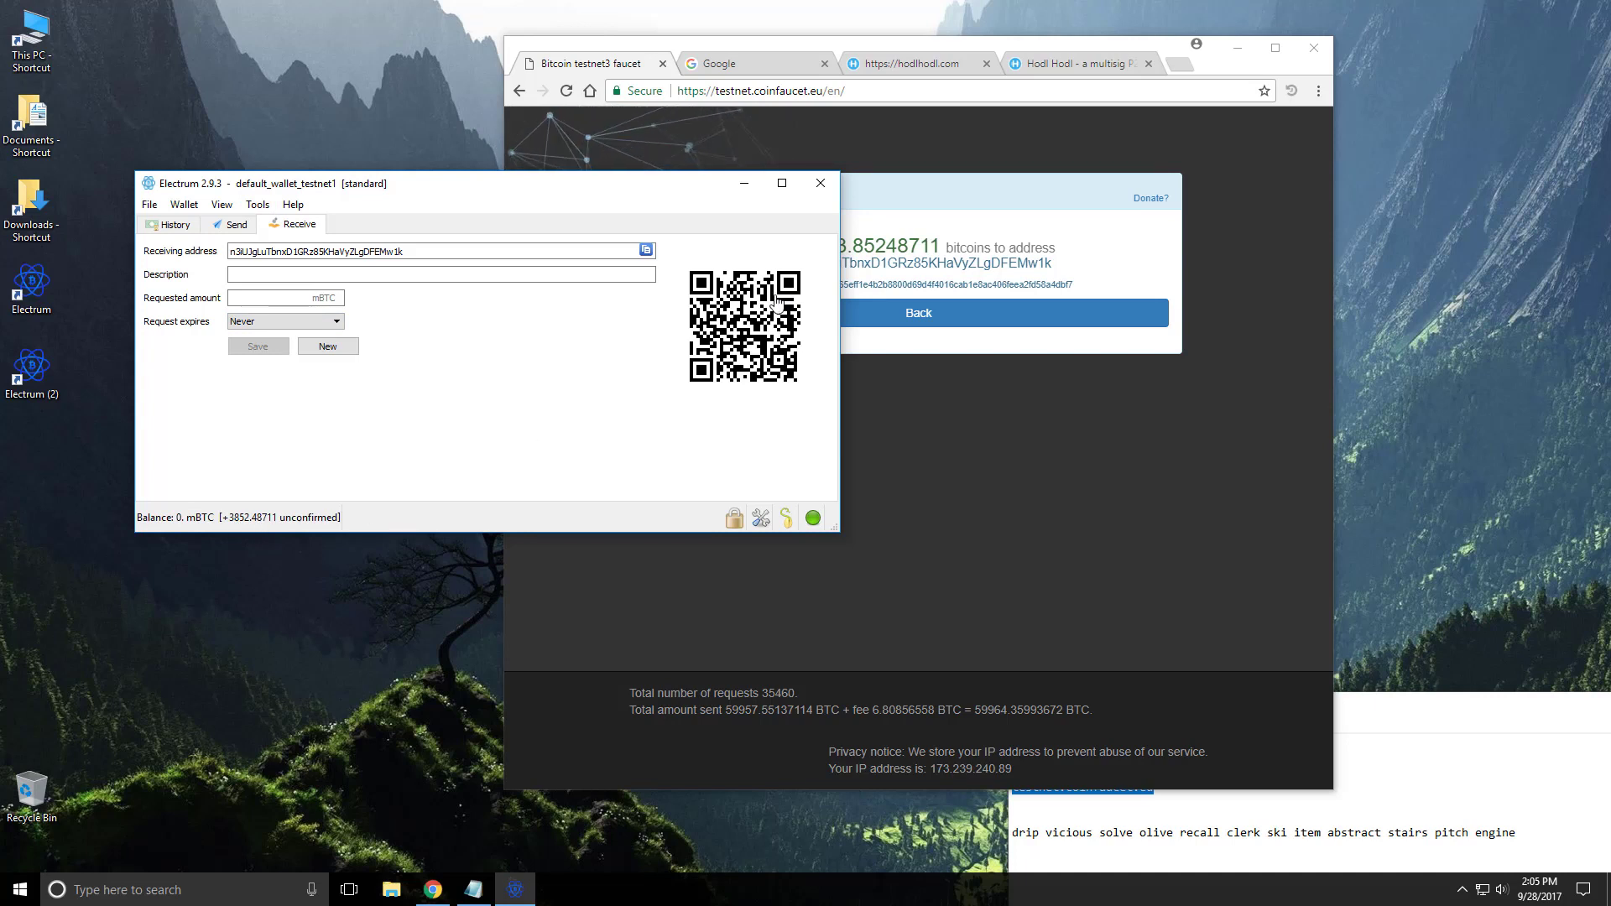
pyautogui.click(258, 205)
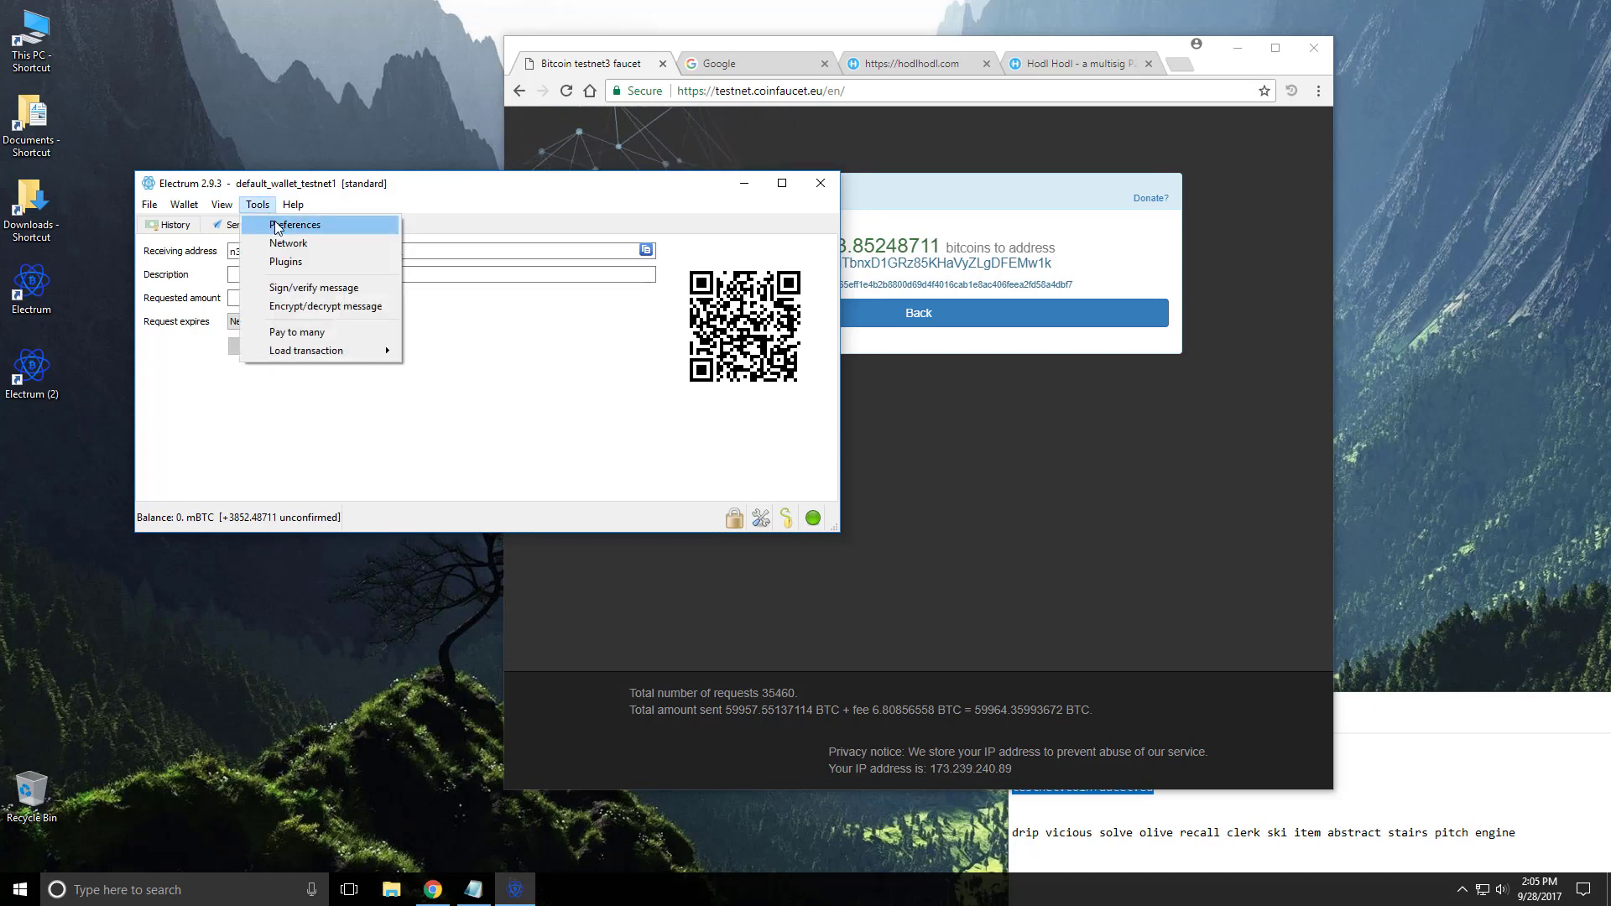
pyautogui.click(290, 222)
pyautogui.click(453, 291)
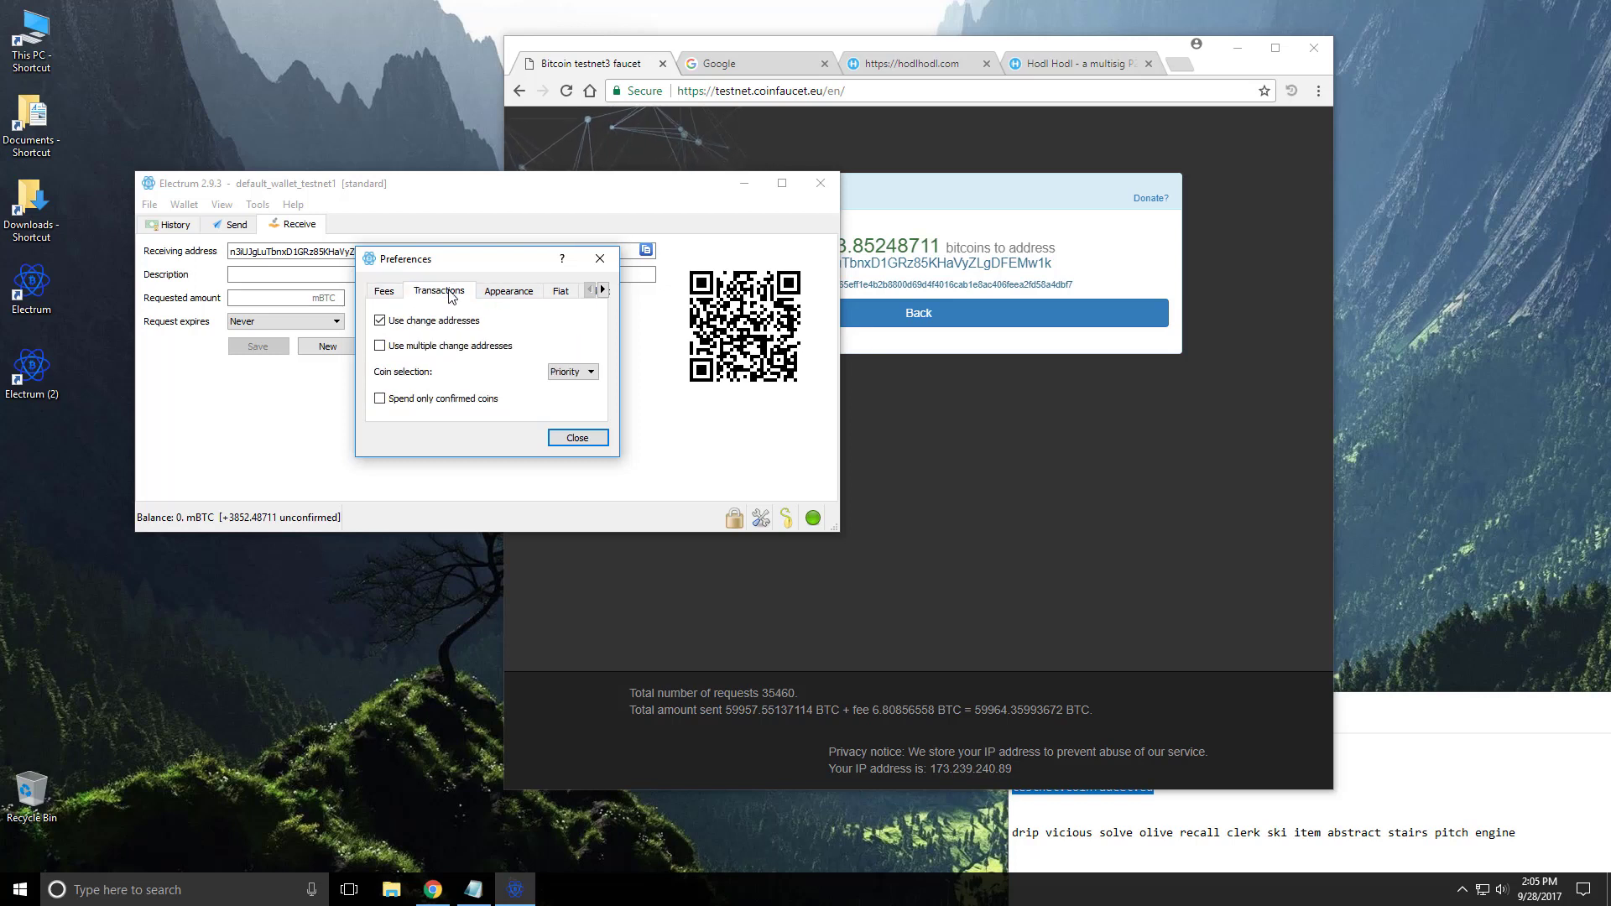
pyautogui.click(509, 291)
pyautogui.click(541, 360)
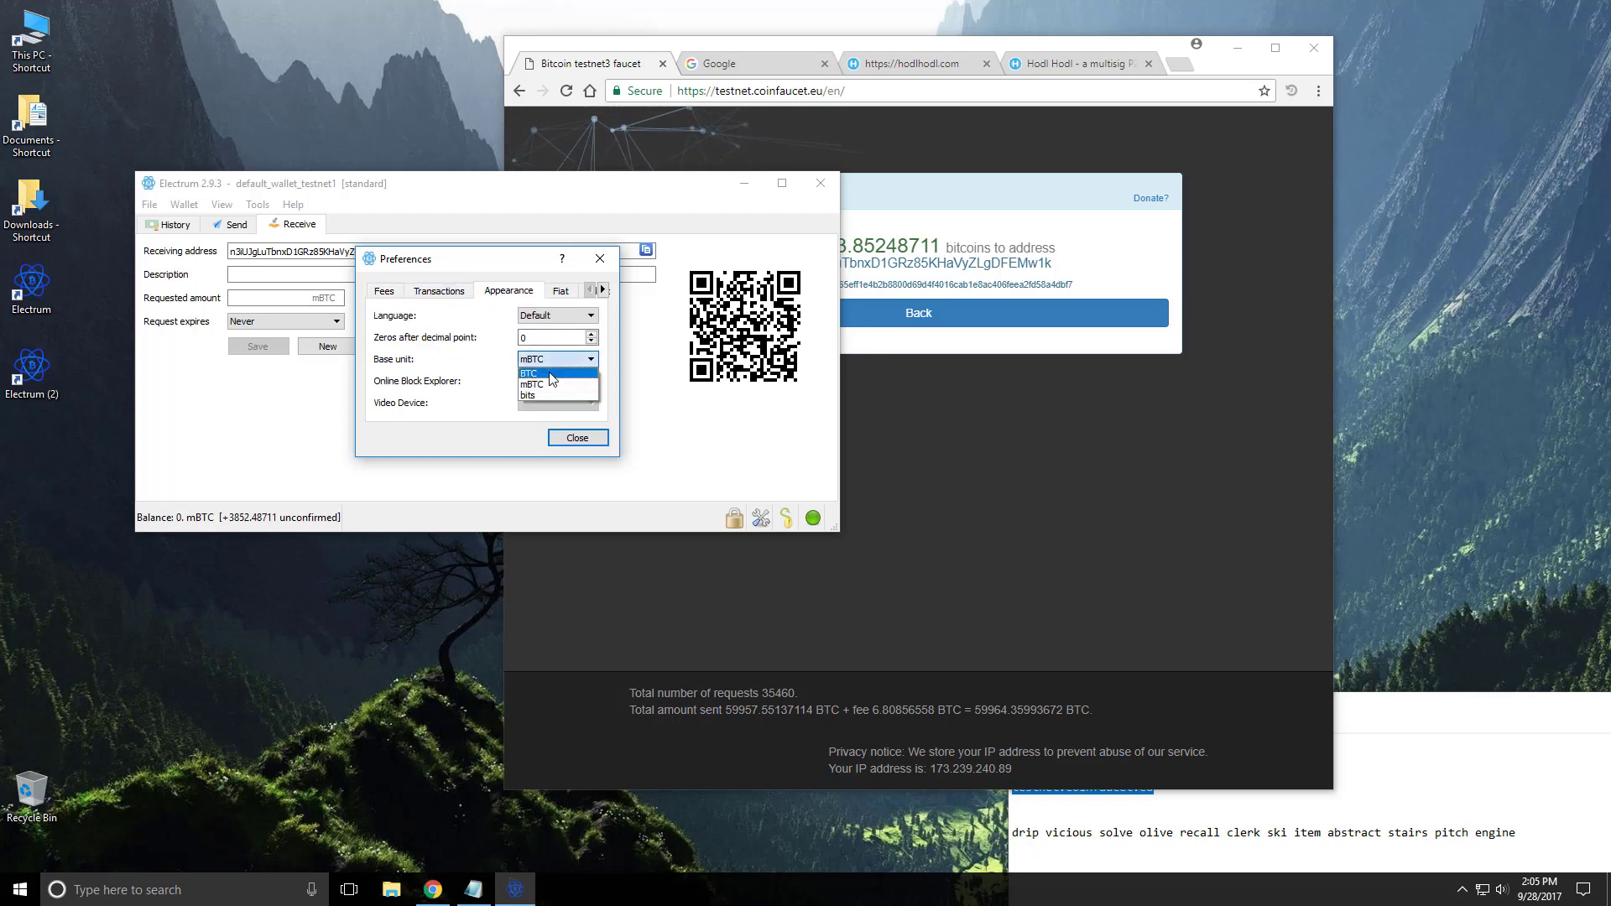
pyautogui.click(546, 369)
pyautogui.click(578, 438)
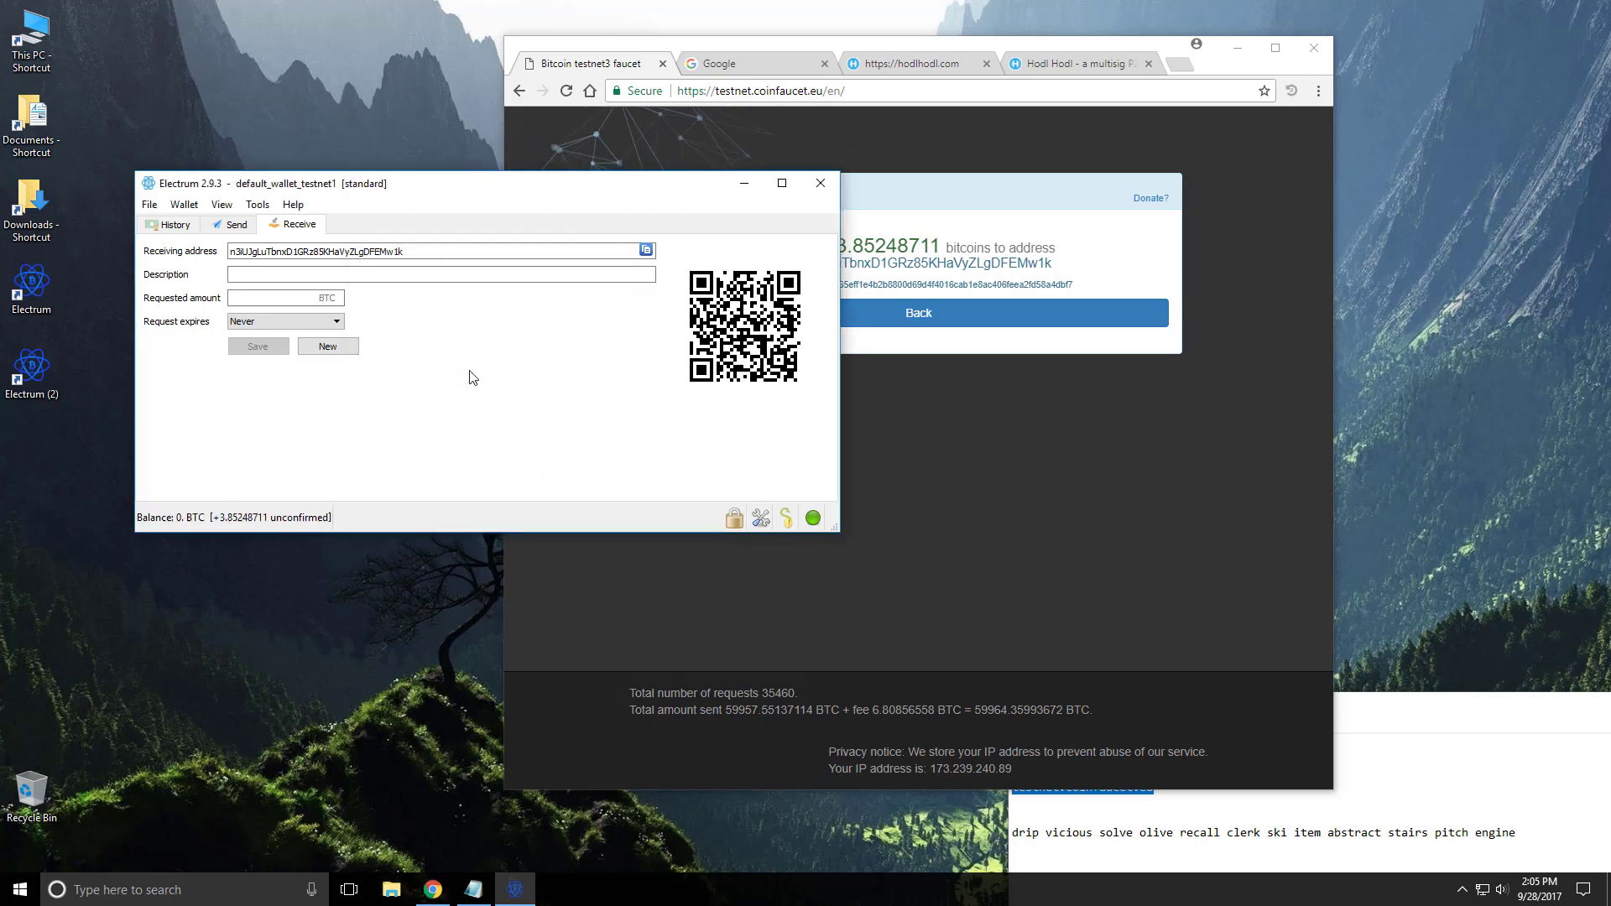
# Reposition the wallet window to show the 3.85248711 BTC unconfirmed transaction, then minimize Chrome
pyautogui.moveTo(713, 186); pyautogui.dragTo(719, 290)
pyautogui.moveTo(689, 356); pyautogui.dragTo(700, 408)
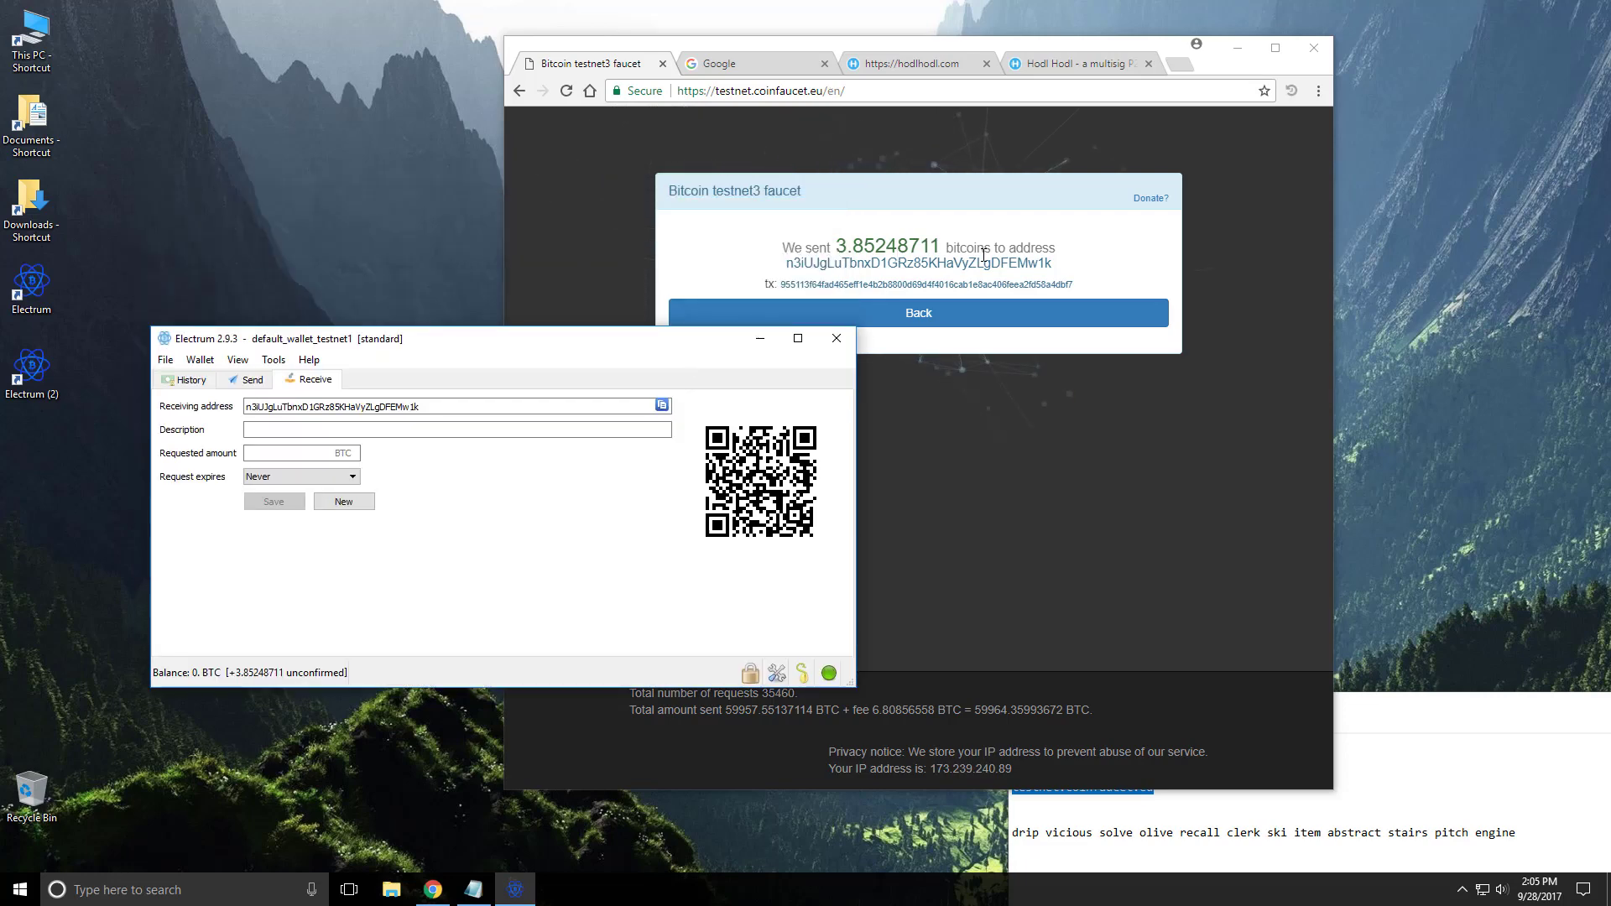
pyautogui.moveTo(629, 346); pyautogui.dragTo(593, 41)
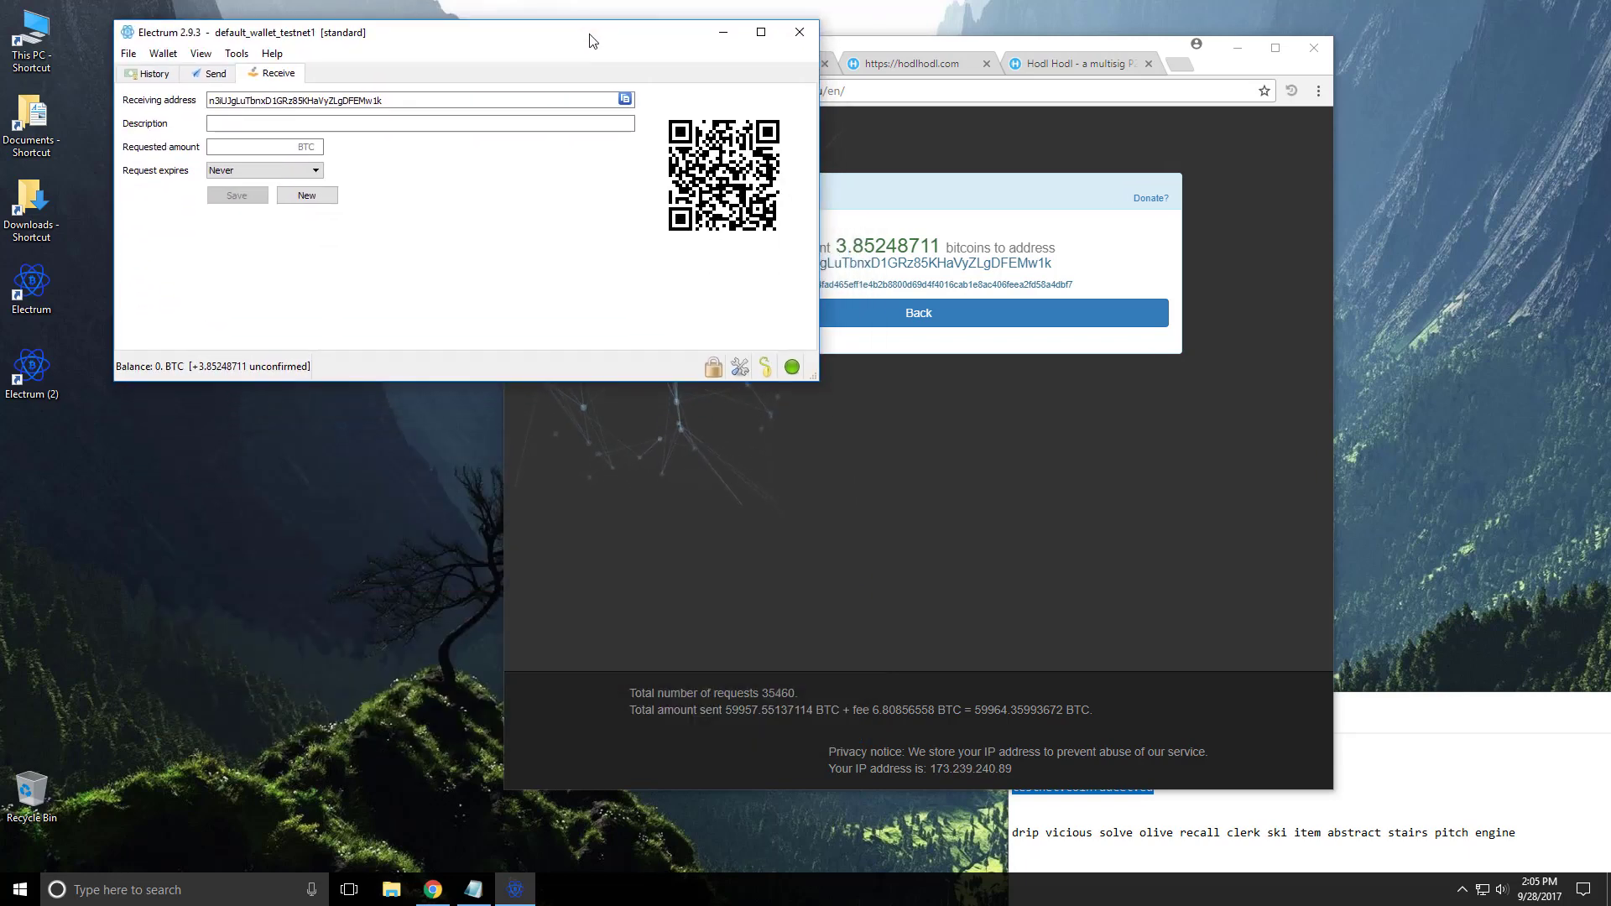
pyautogui.click(1248, 53)
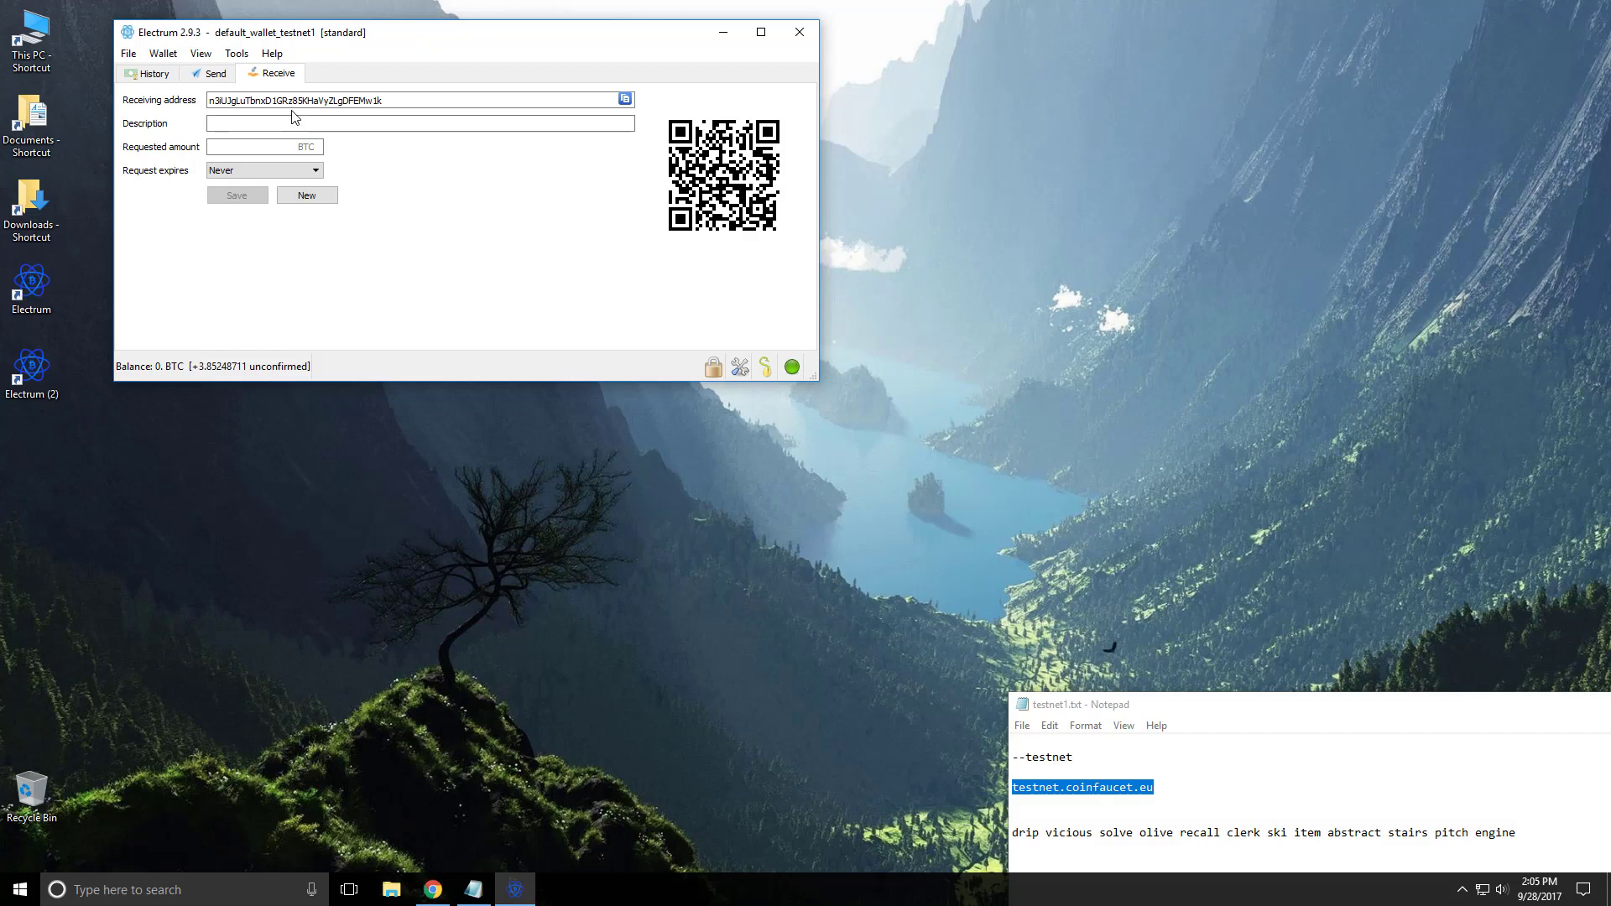
# Start a new standard wallet named wallet_testnet_2 and generate its seed
pyautogui.click(128, 53)
pyautogui.click(134, 111)
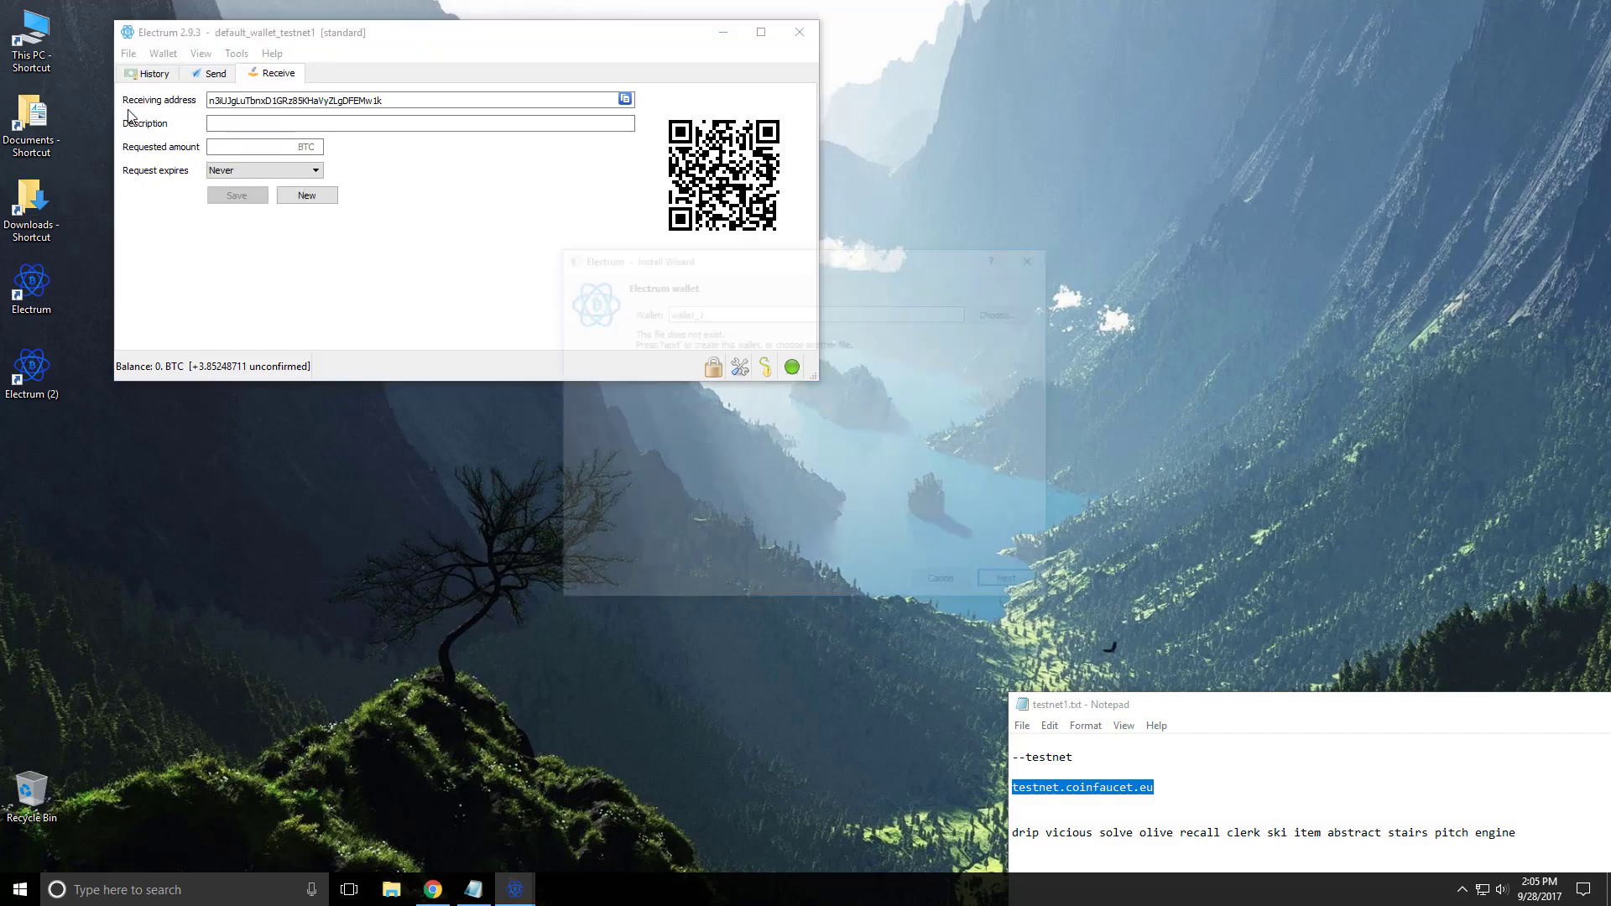
pyautogui.click(719, 313)
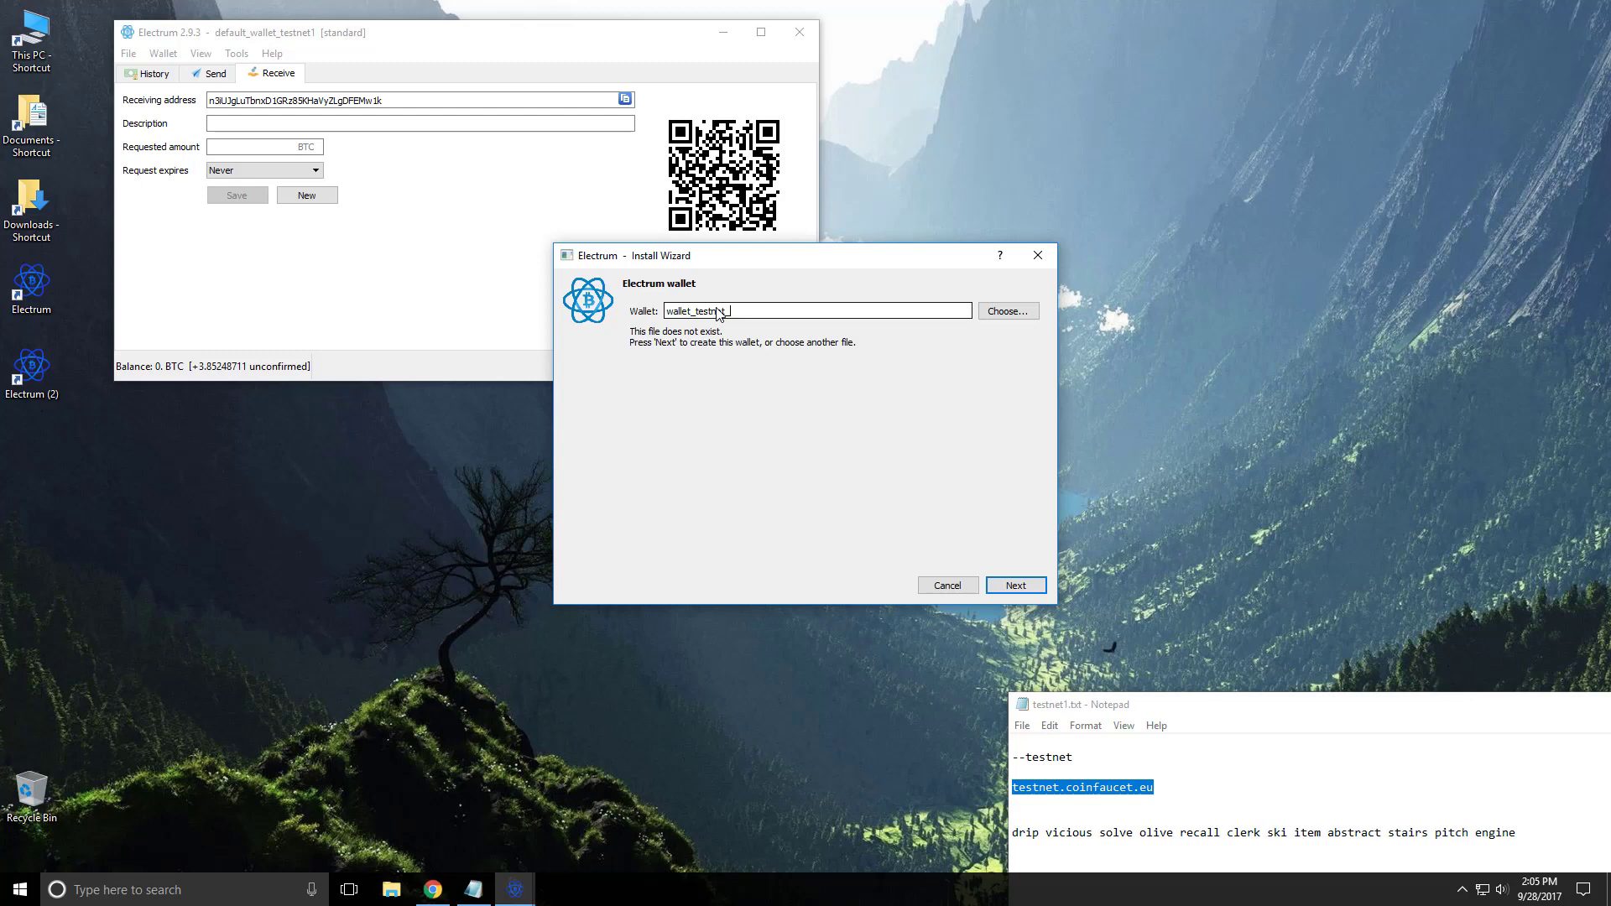
pyautogui.click(1039, 584)
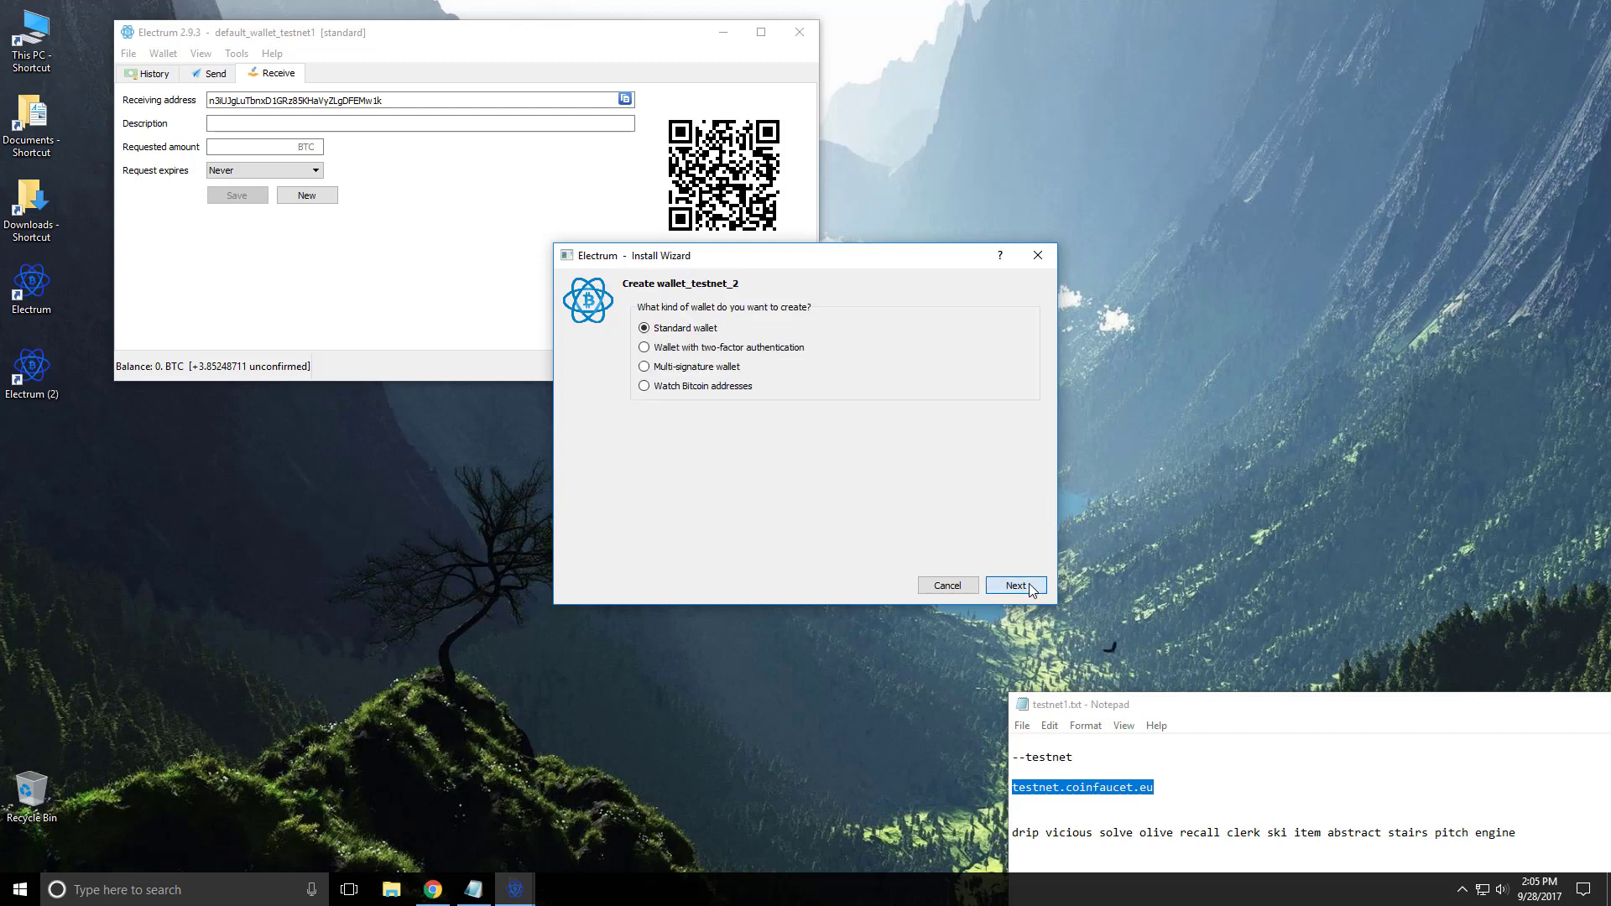
pyautogui.click(1034, 585)
pyautogui.click(1029, 585)
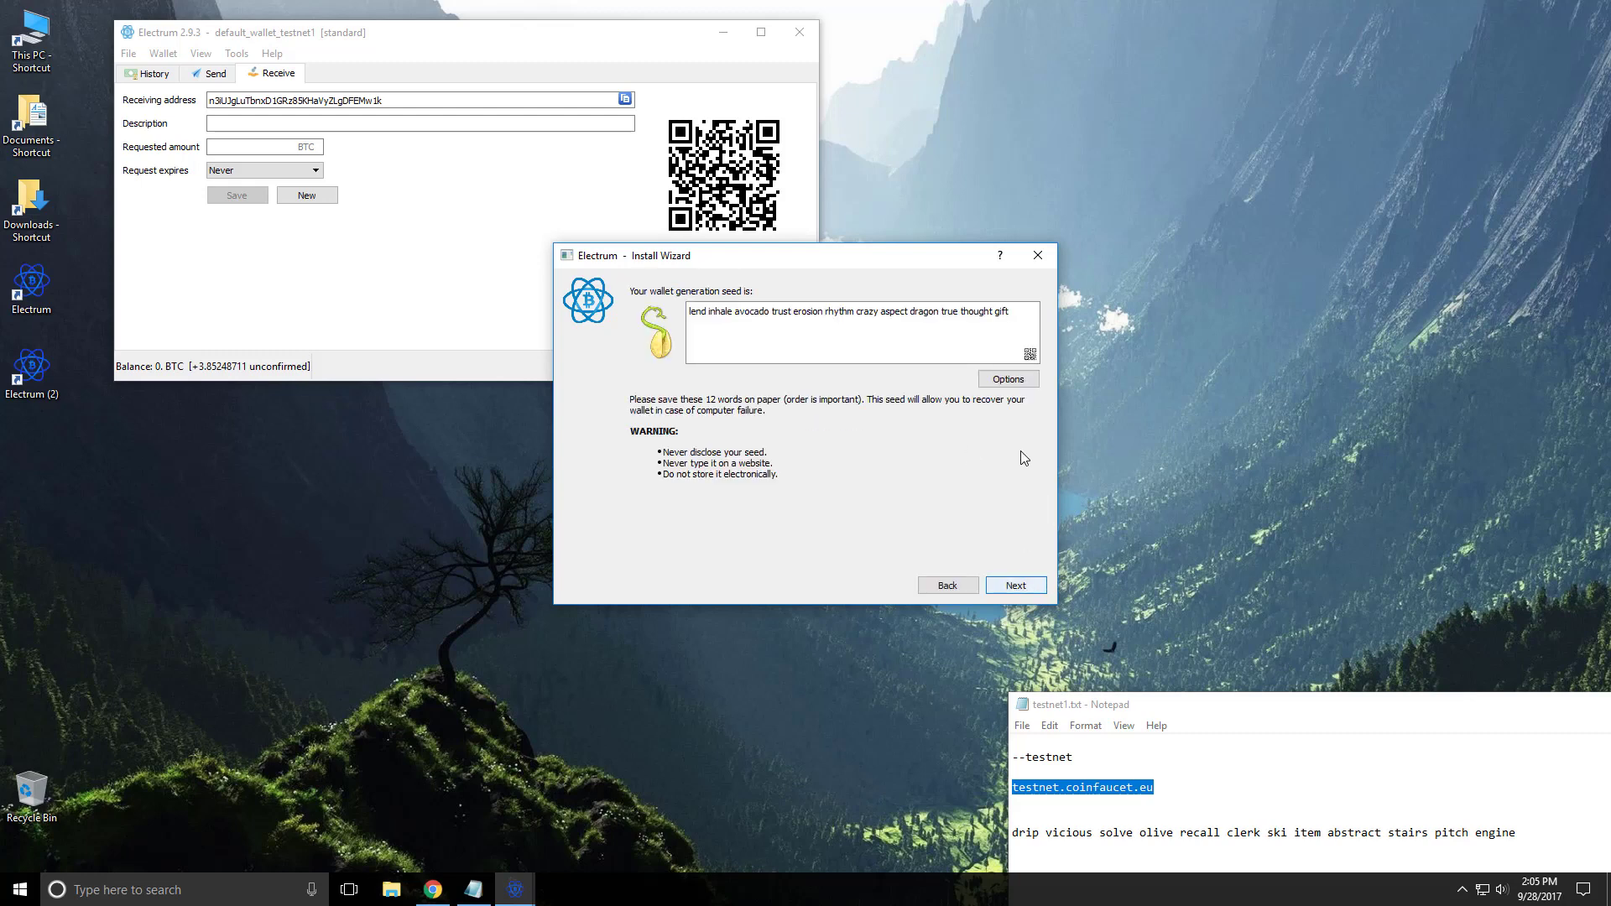
# Copy the 12-word seed onto a new line in testnet1.txt and continue
pyautogui.moveTo(1015, 318); pyautogui.dragTo(686, 319)
pyautogui.hotkey('ctrl', 'c')
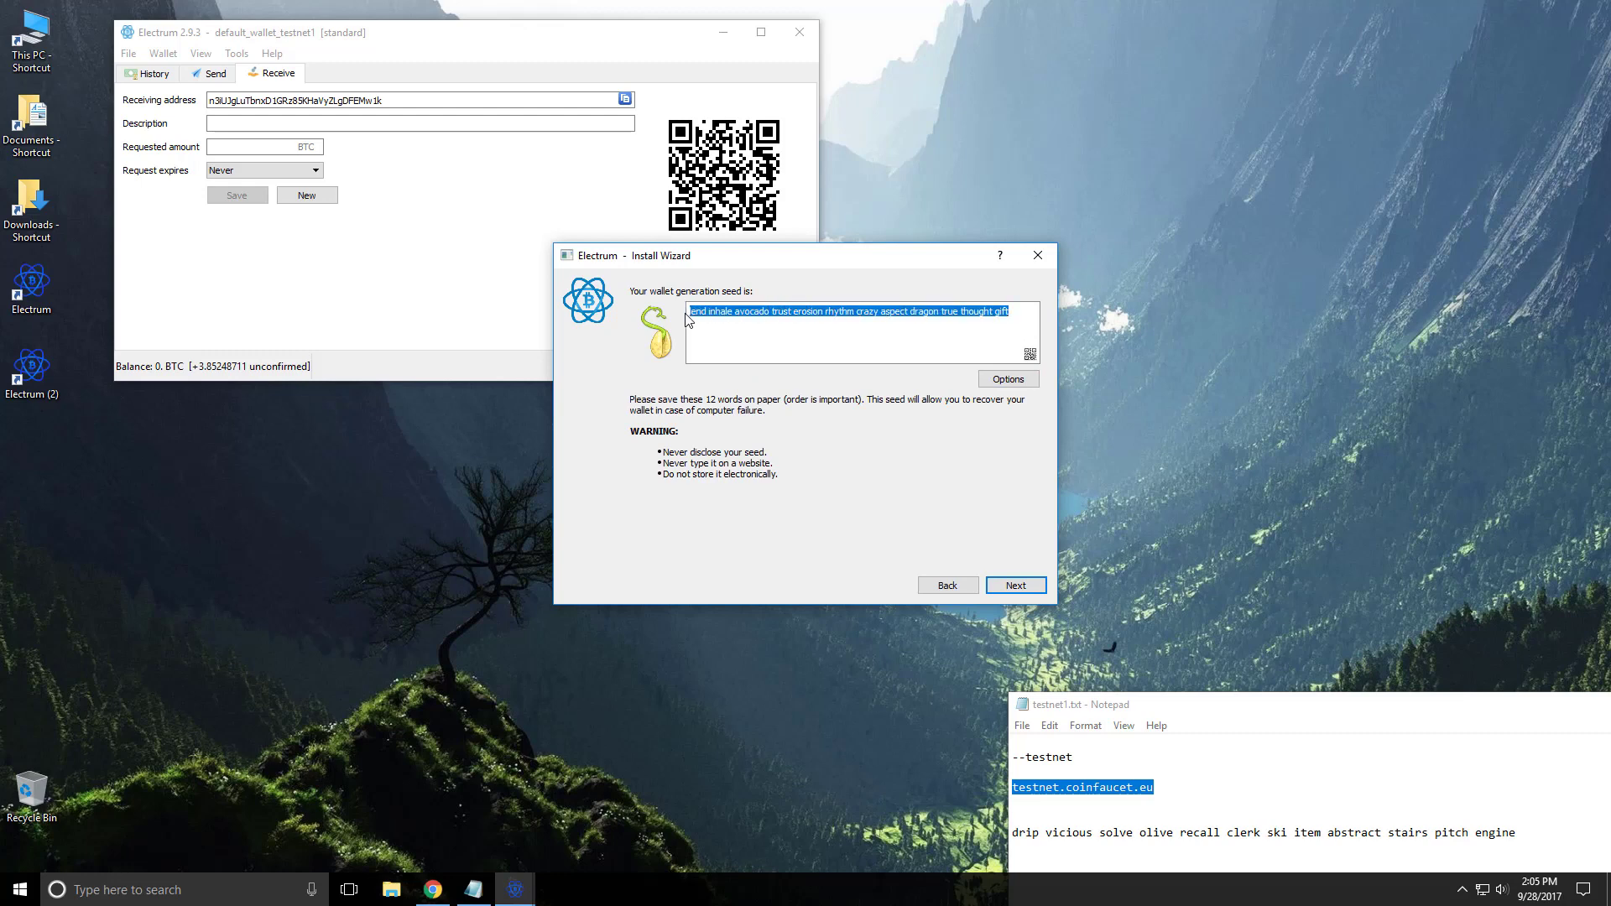
pyautogui.rightClick(731, 320)
pyautogui.click(768, 328)
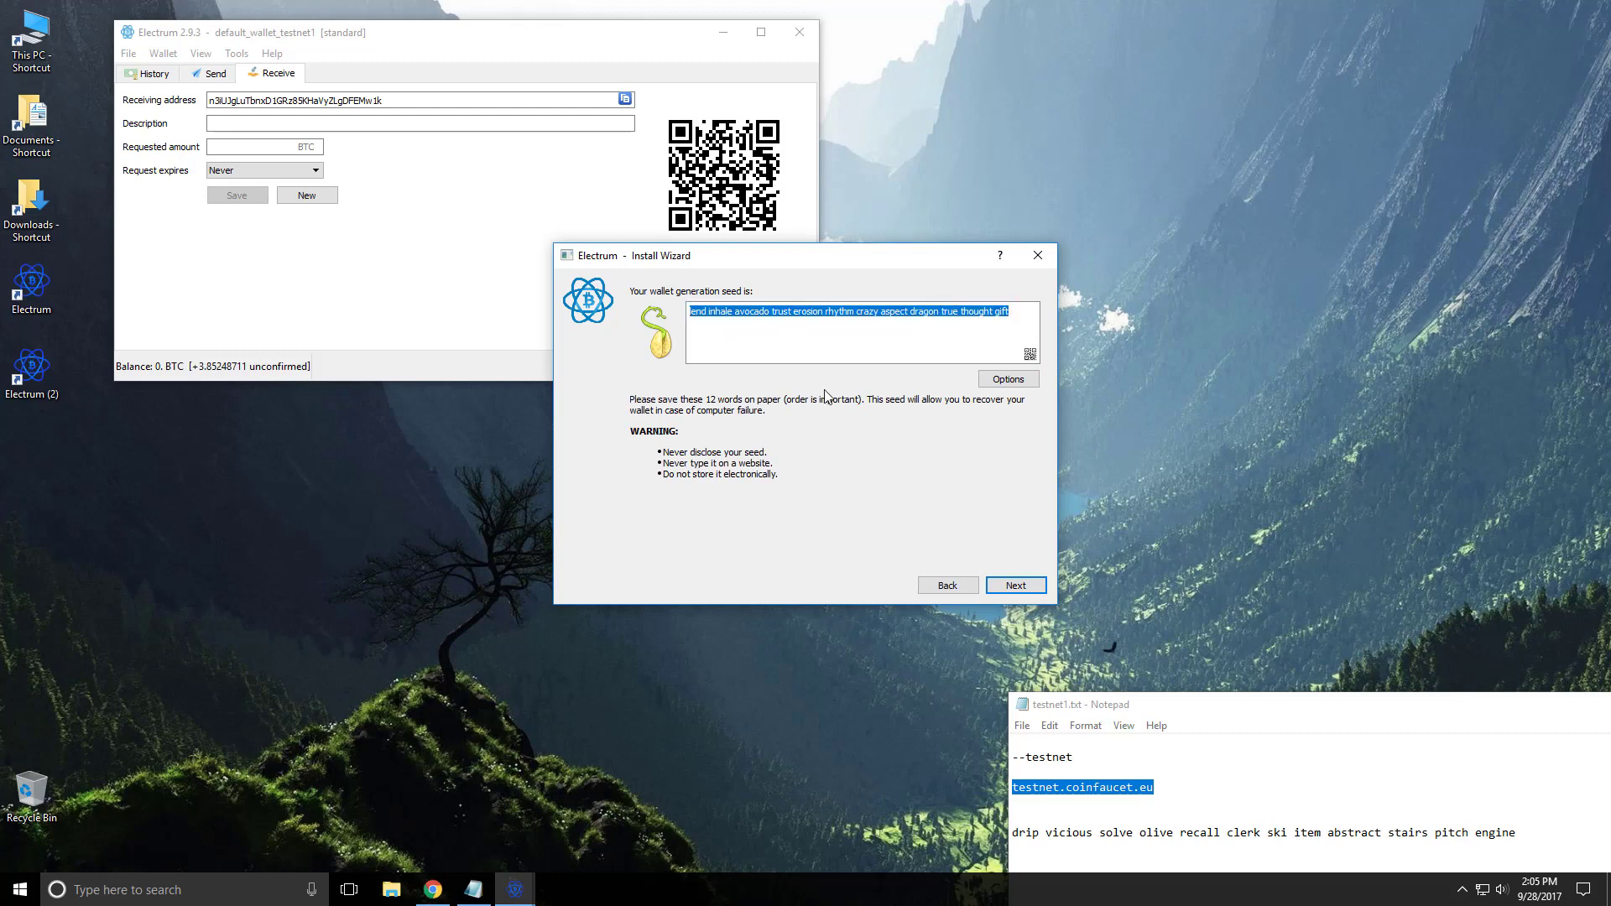
pyautogui.click(1161, 847)
pyautogui.hotkey('ctrl', 'v')
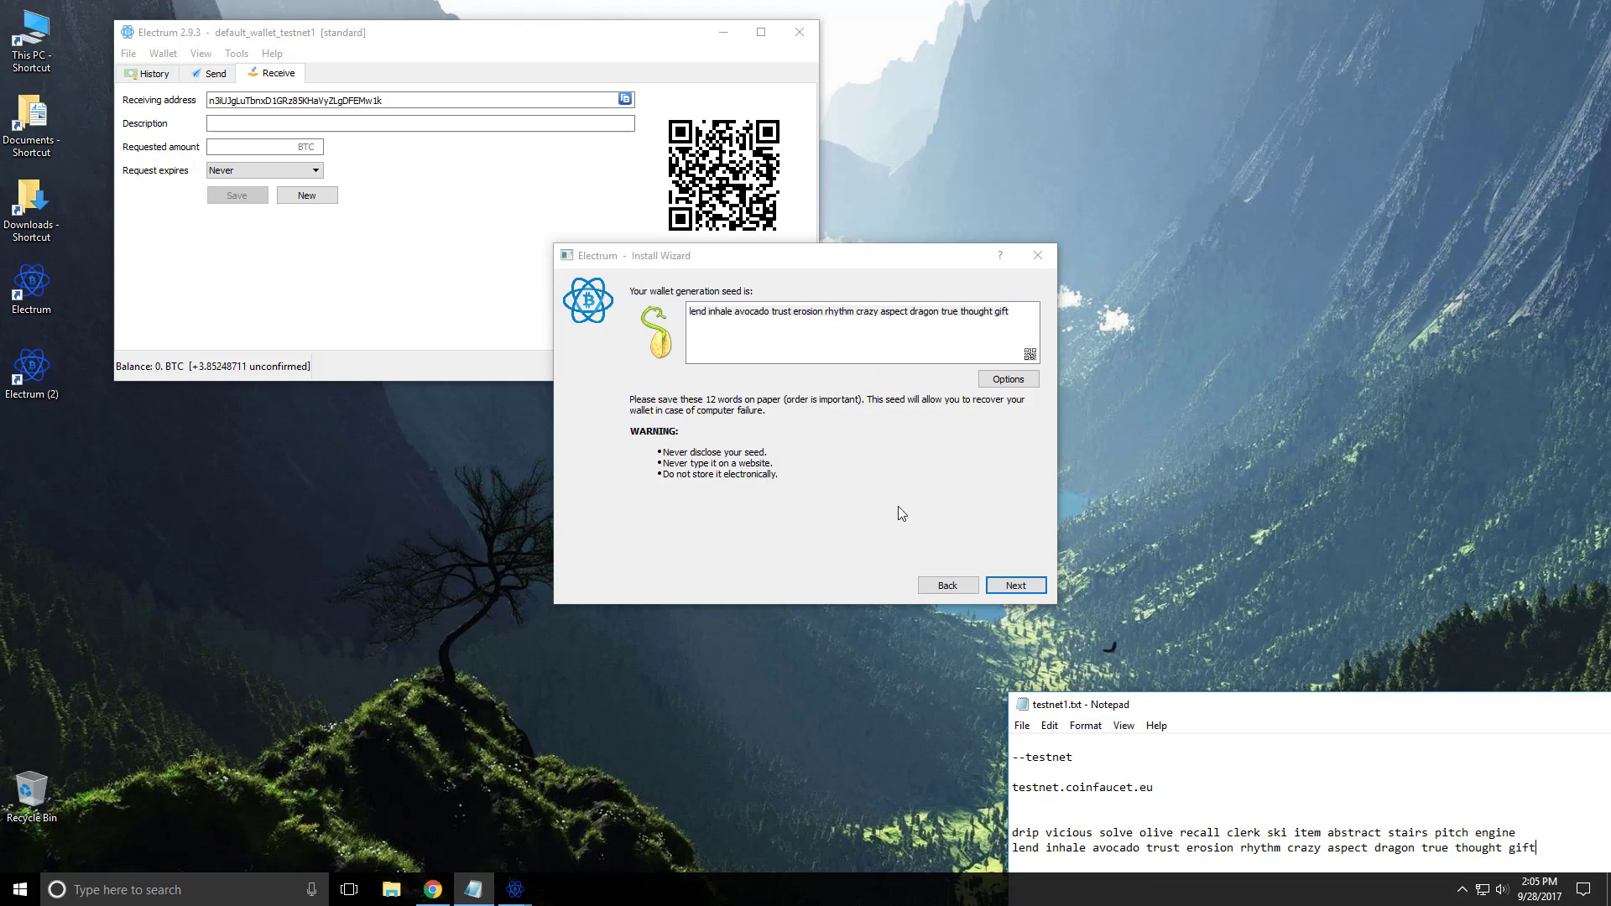
pyautogui.click(1007, 586)
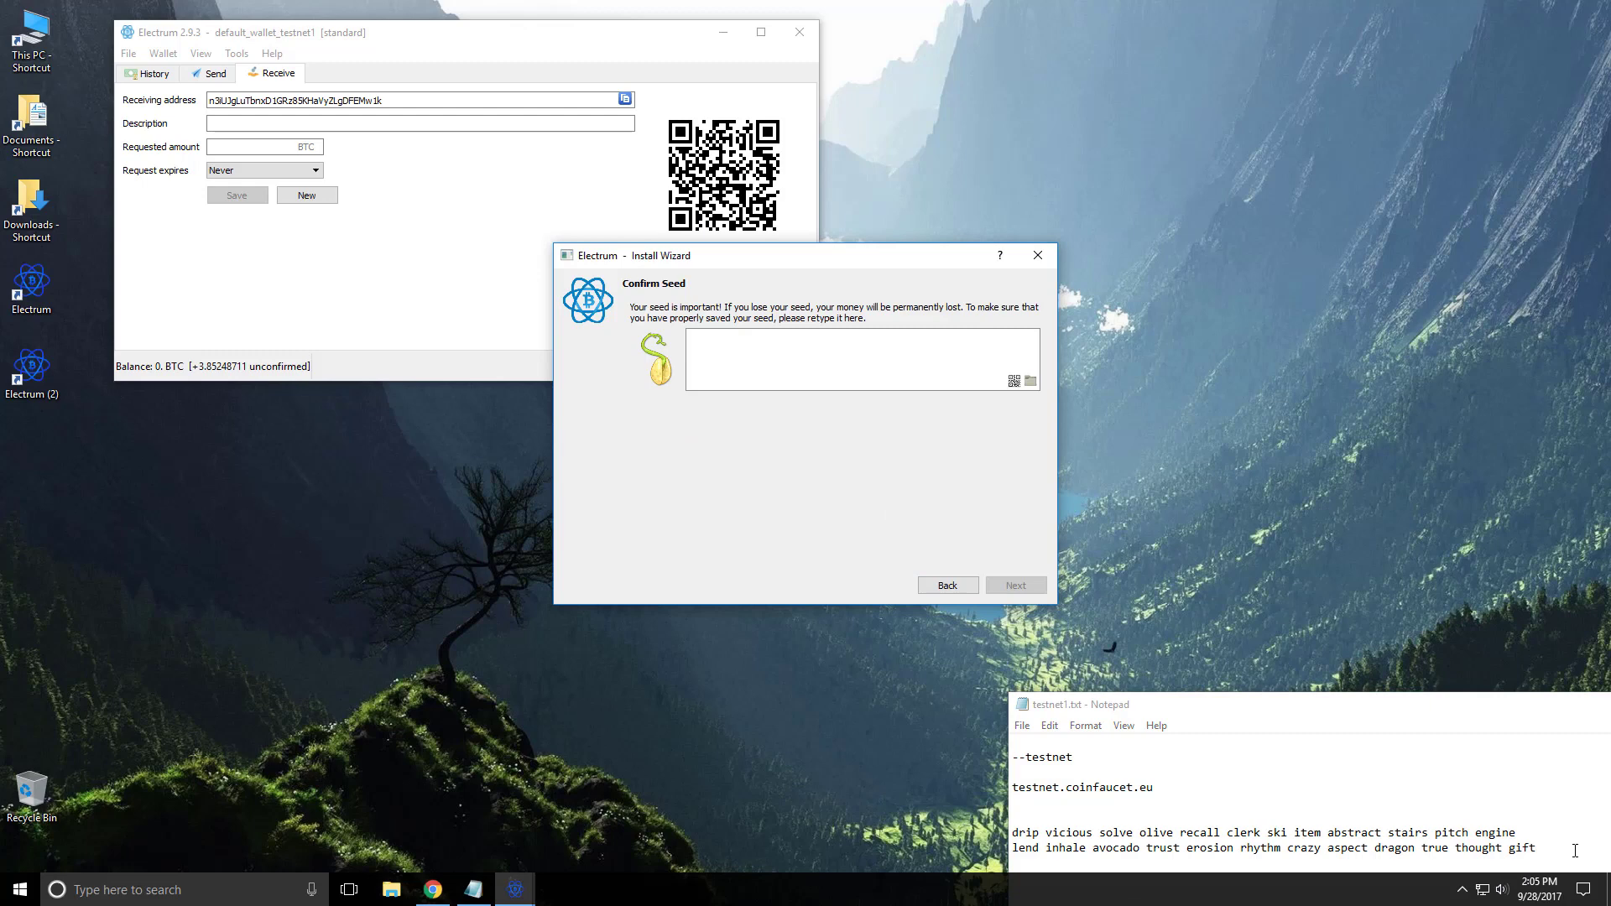
# Confirm the seed by pasting the saved line from testnet1.txt
pyautogui.moveTo(1575, 849); pyautogui.dragTo(1048, 851)
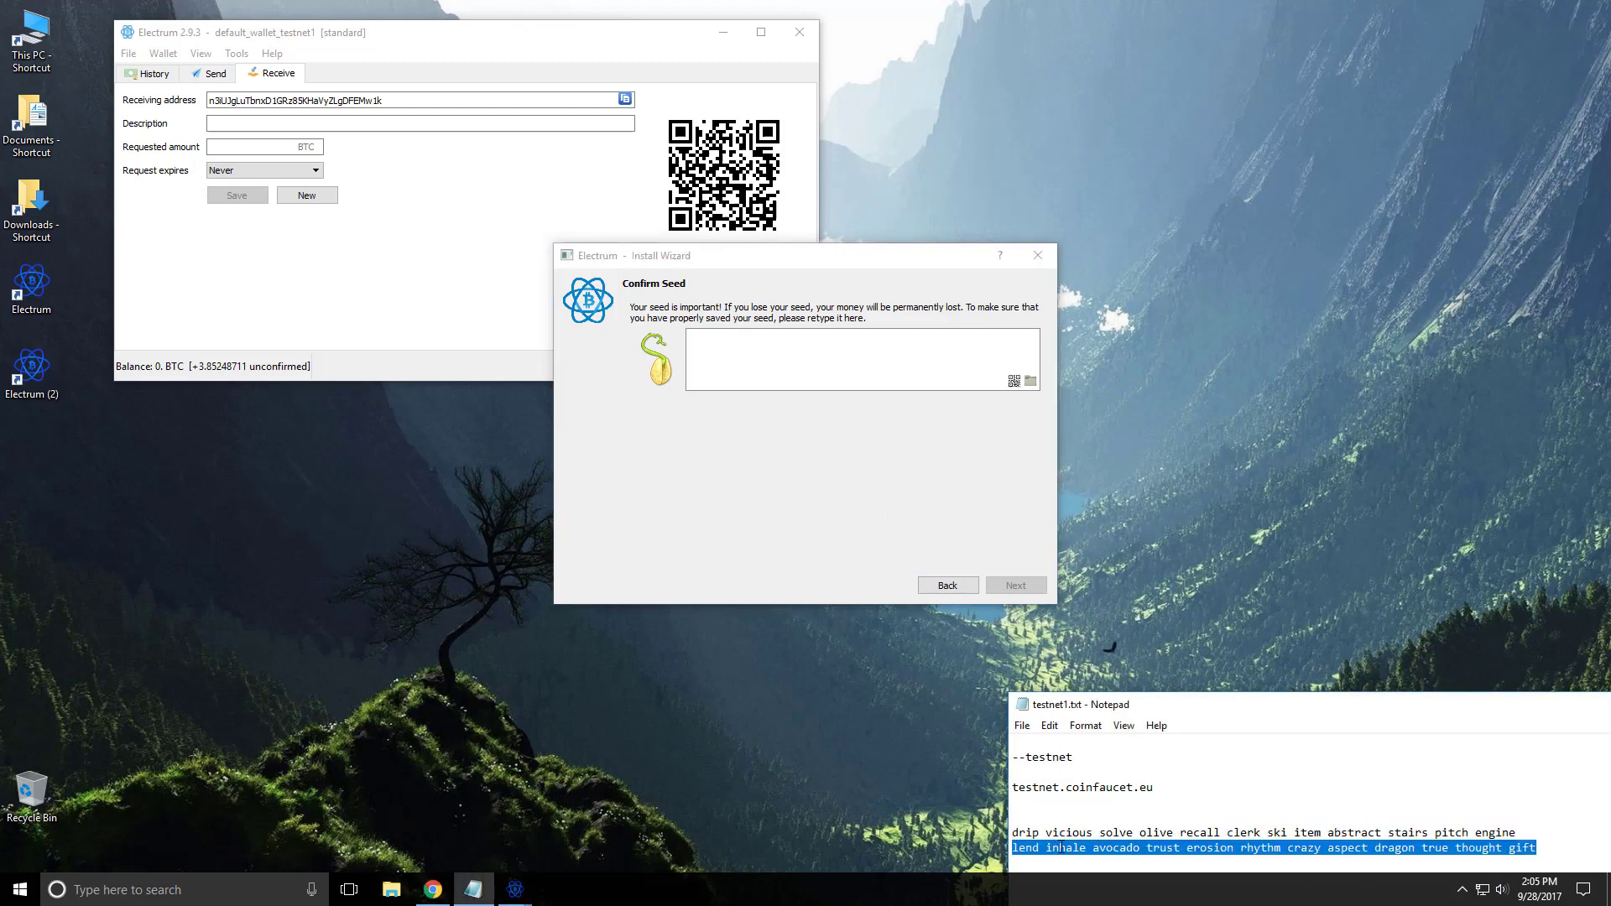
pyautogui.rightClick(1061, 848)
pyautogui.click(1119, 676)
pyautogui.rightClick(727, 341)
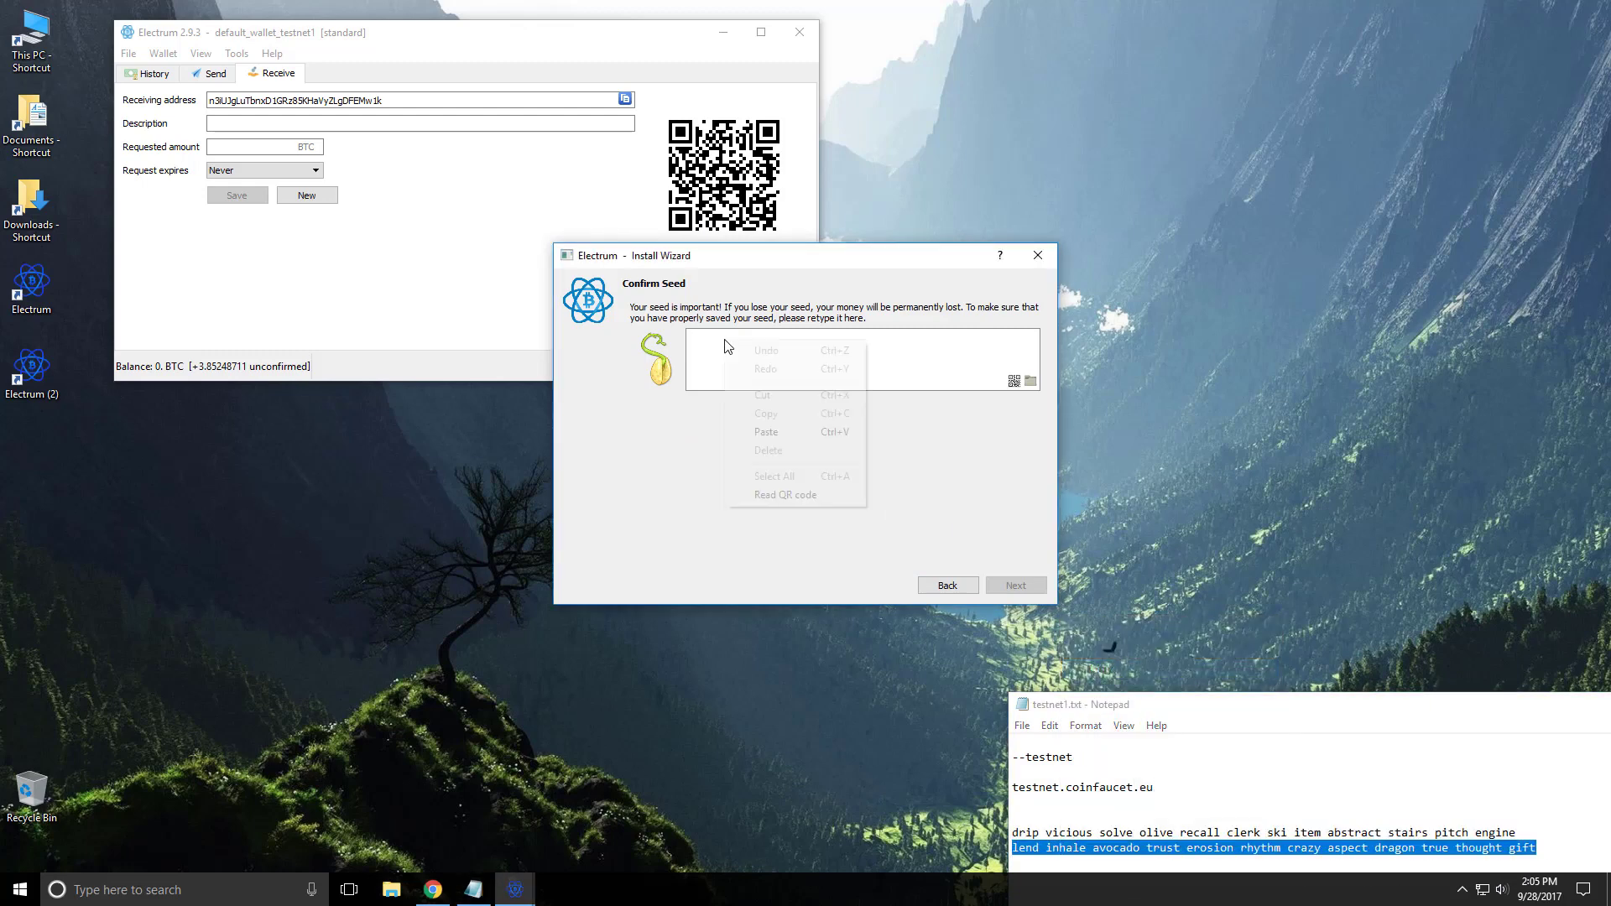
pyautogui.click(766, 432)
pyautogui.click(1014, 588)
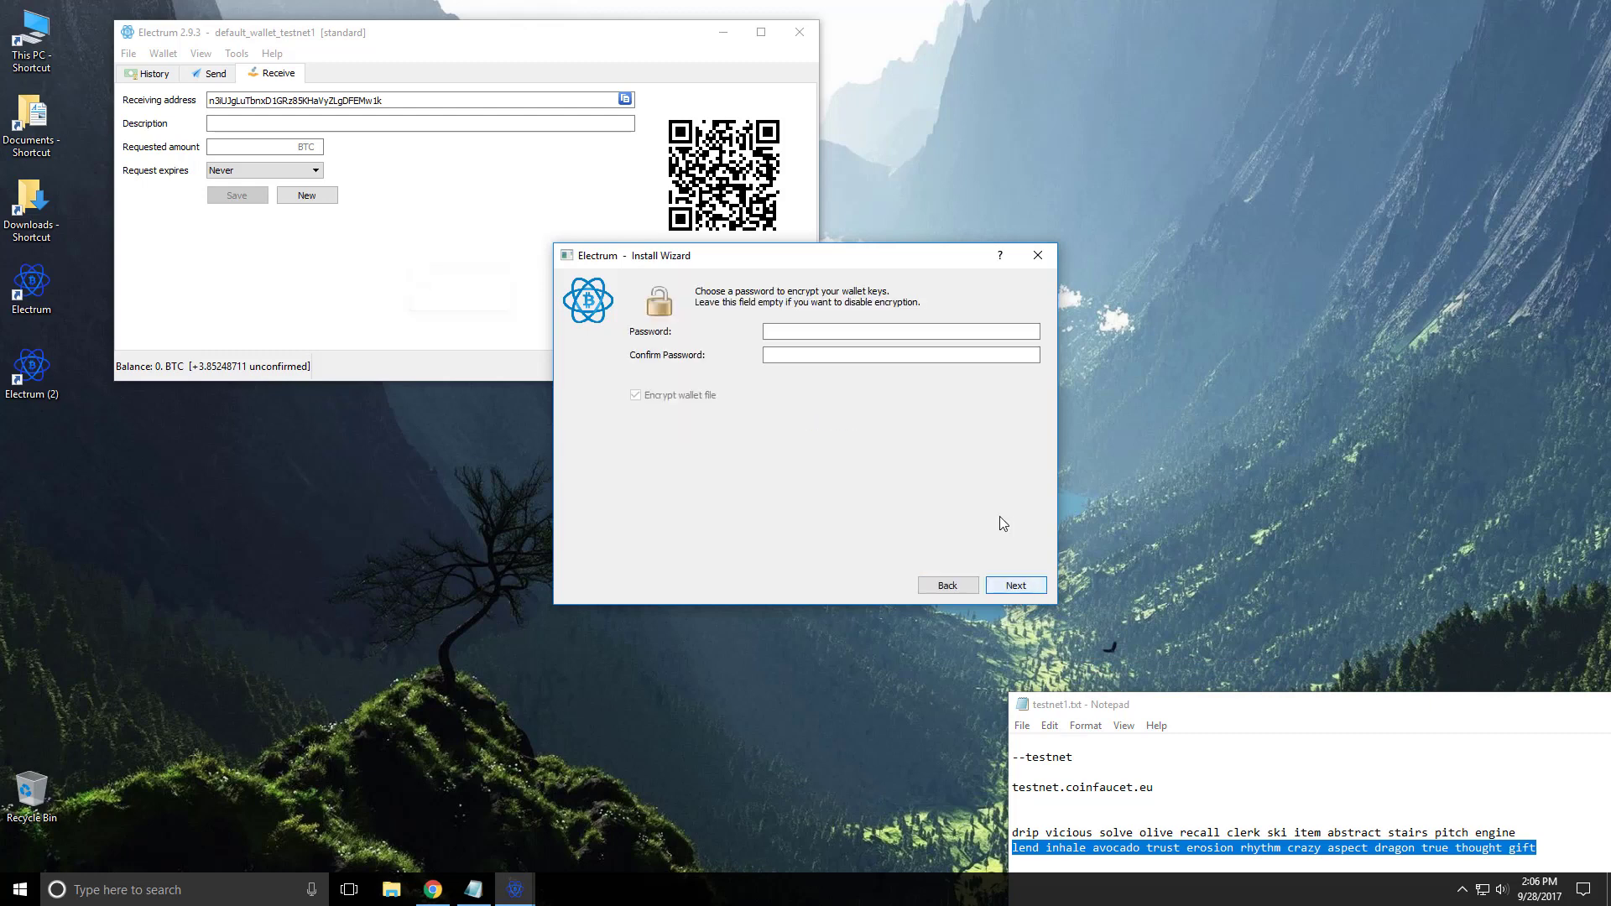
# Protect the wallet with a password, entered twice, and finish setup
pyautogui.click(781, 332)
pyautogui.write('a')
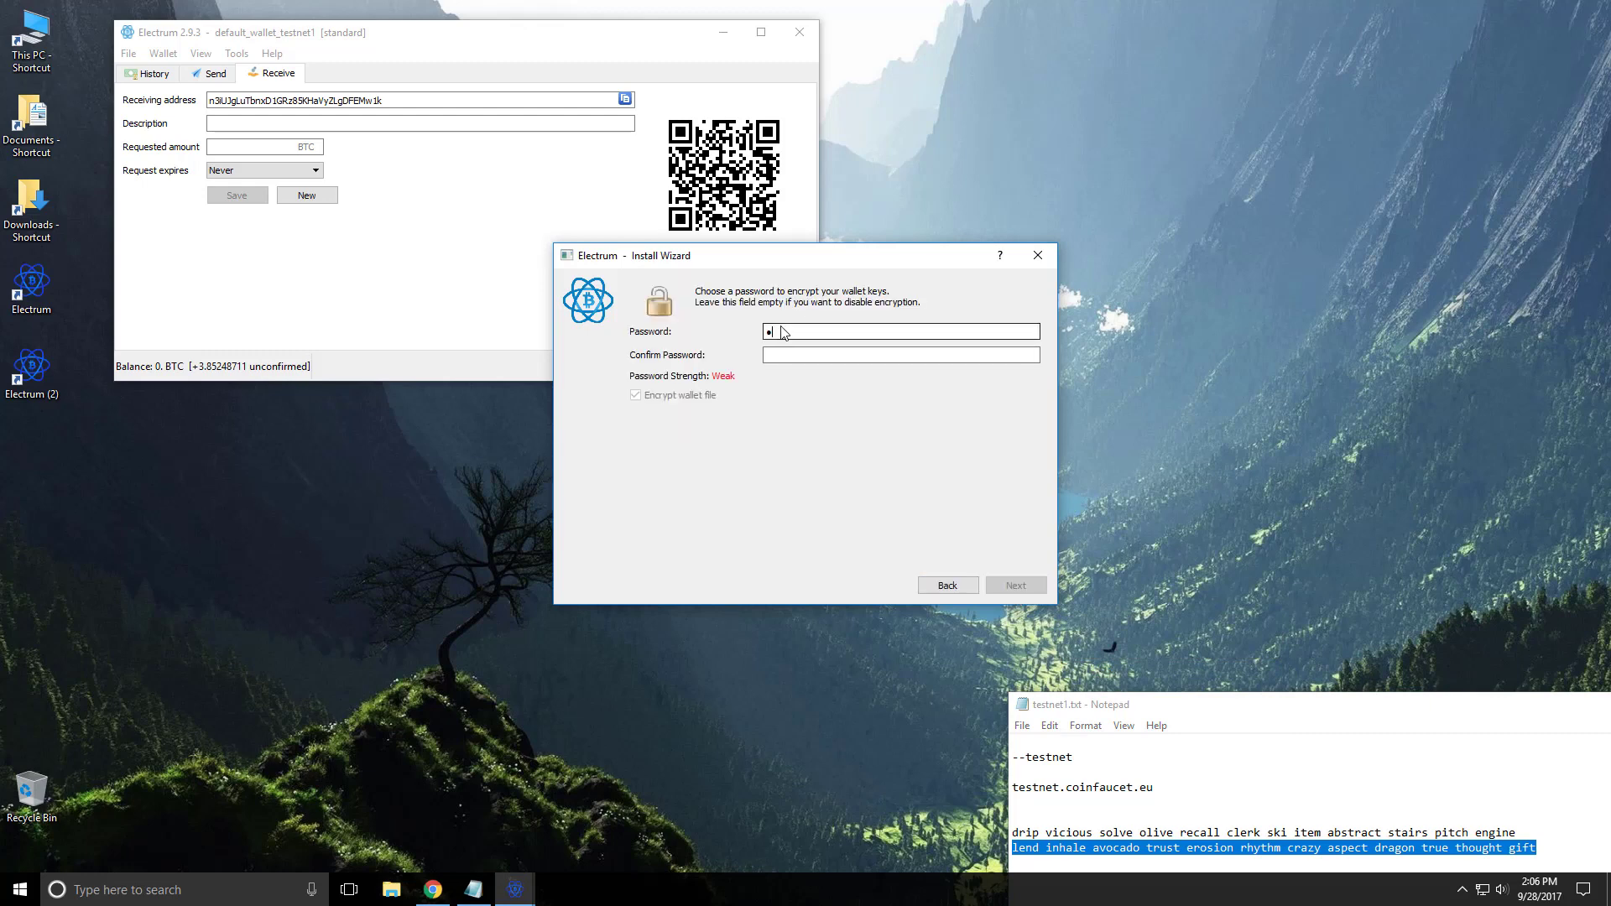
pyautogui.write('a')
pyautogui.press('Tab')
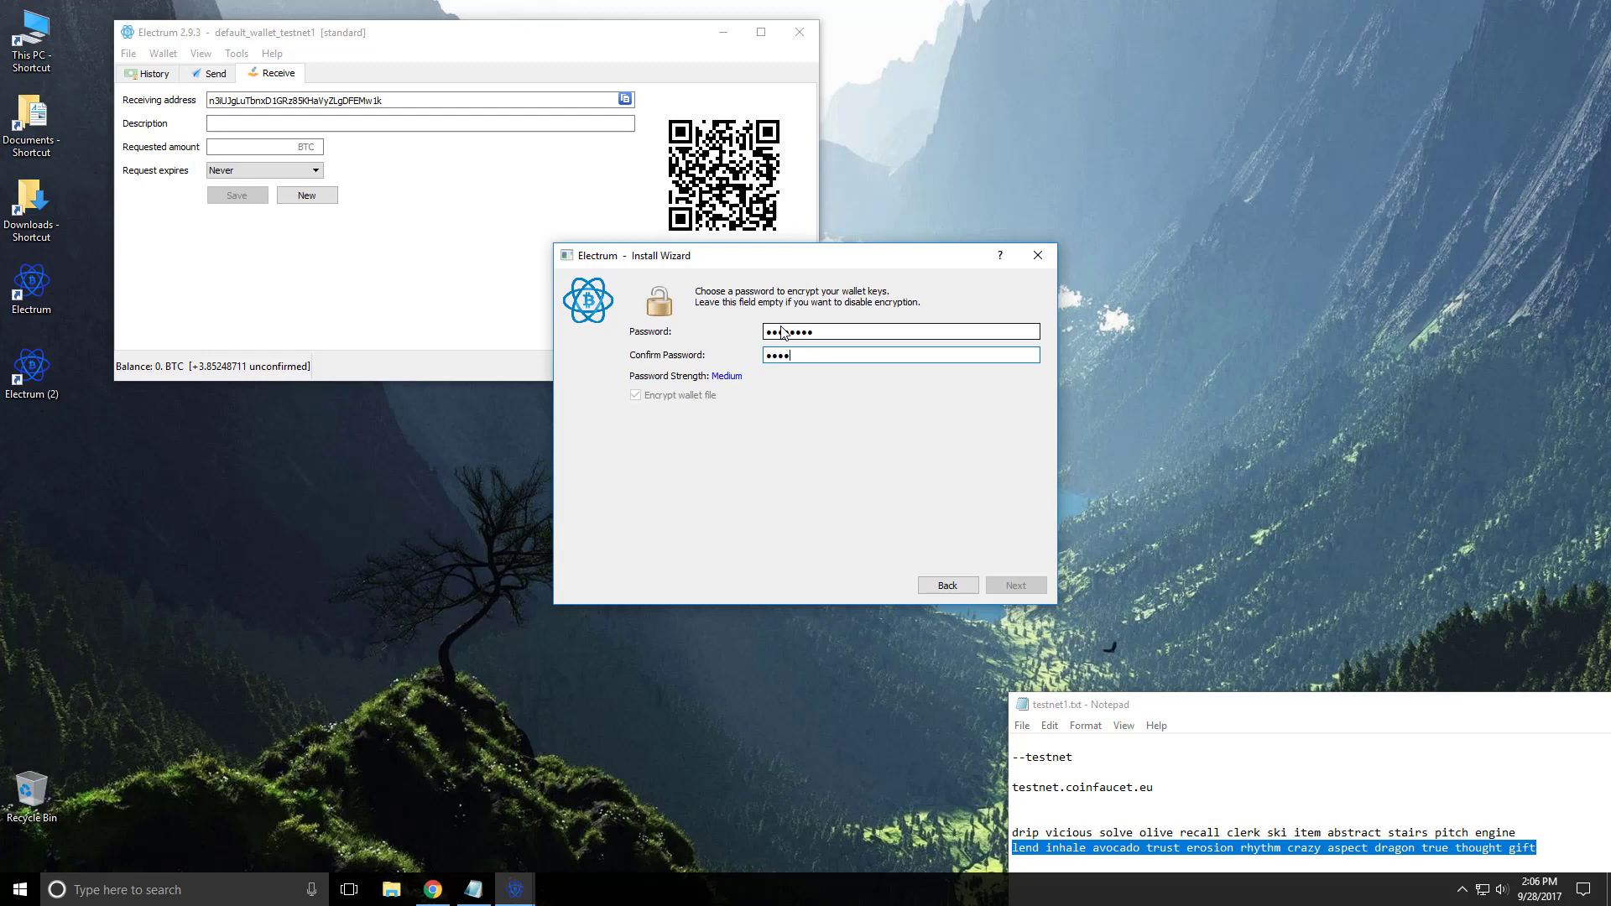
pyautogui.write('aaaaaaaa')
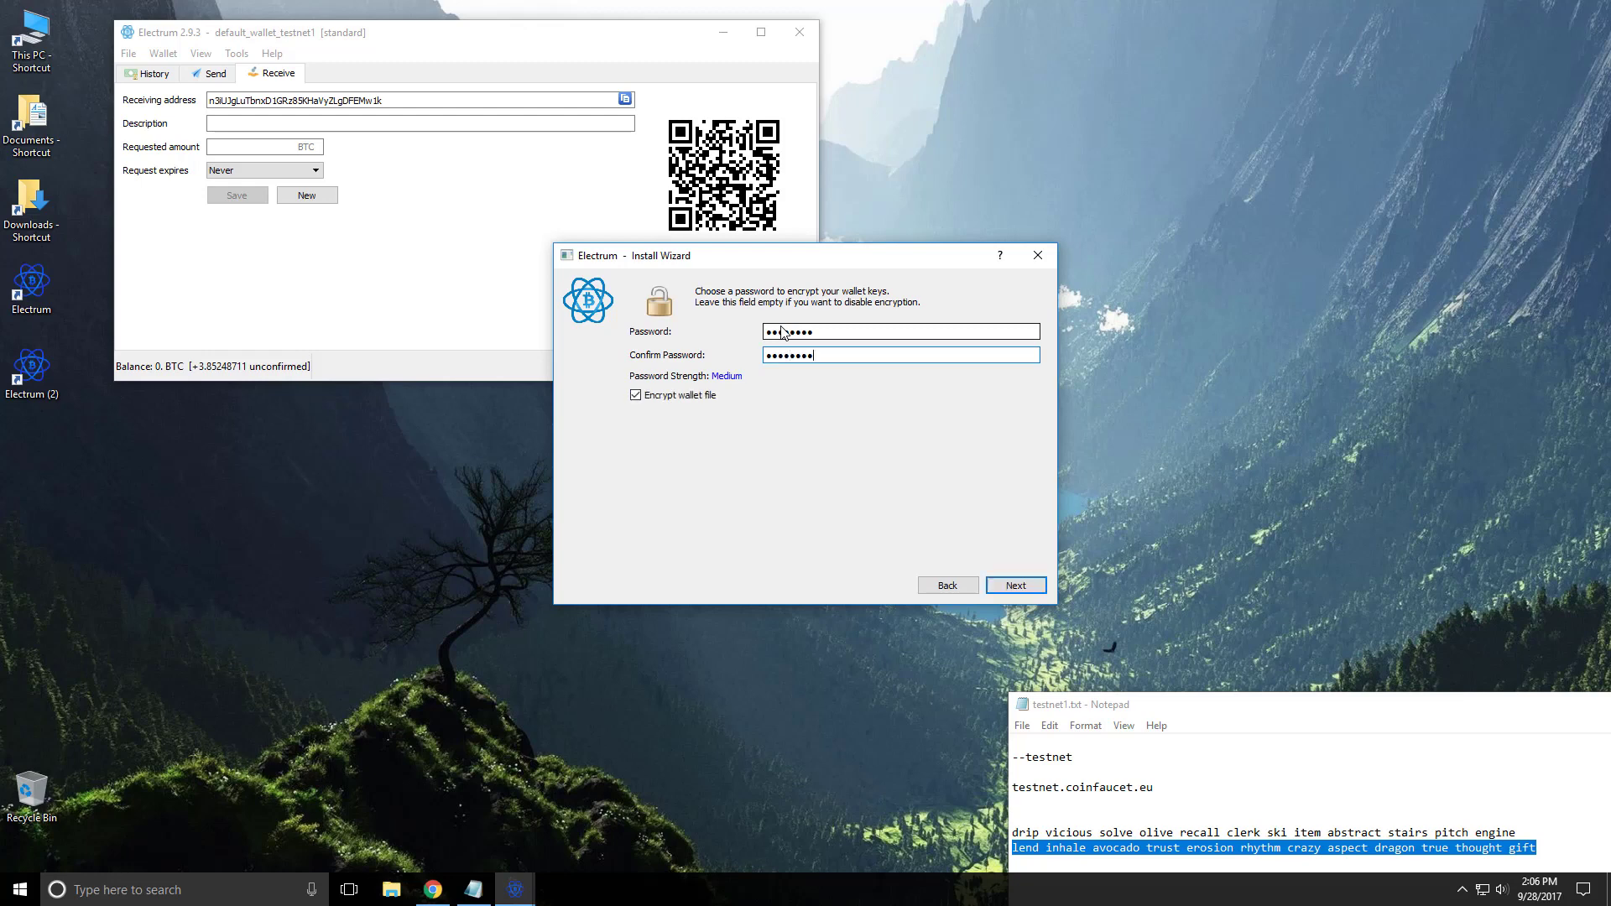
pyautogui.click(1015, 584)
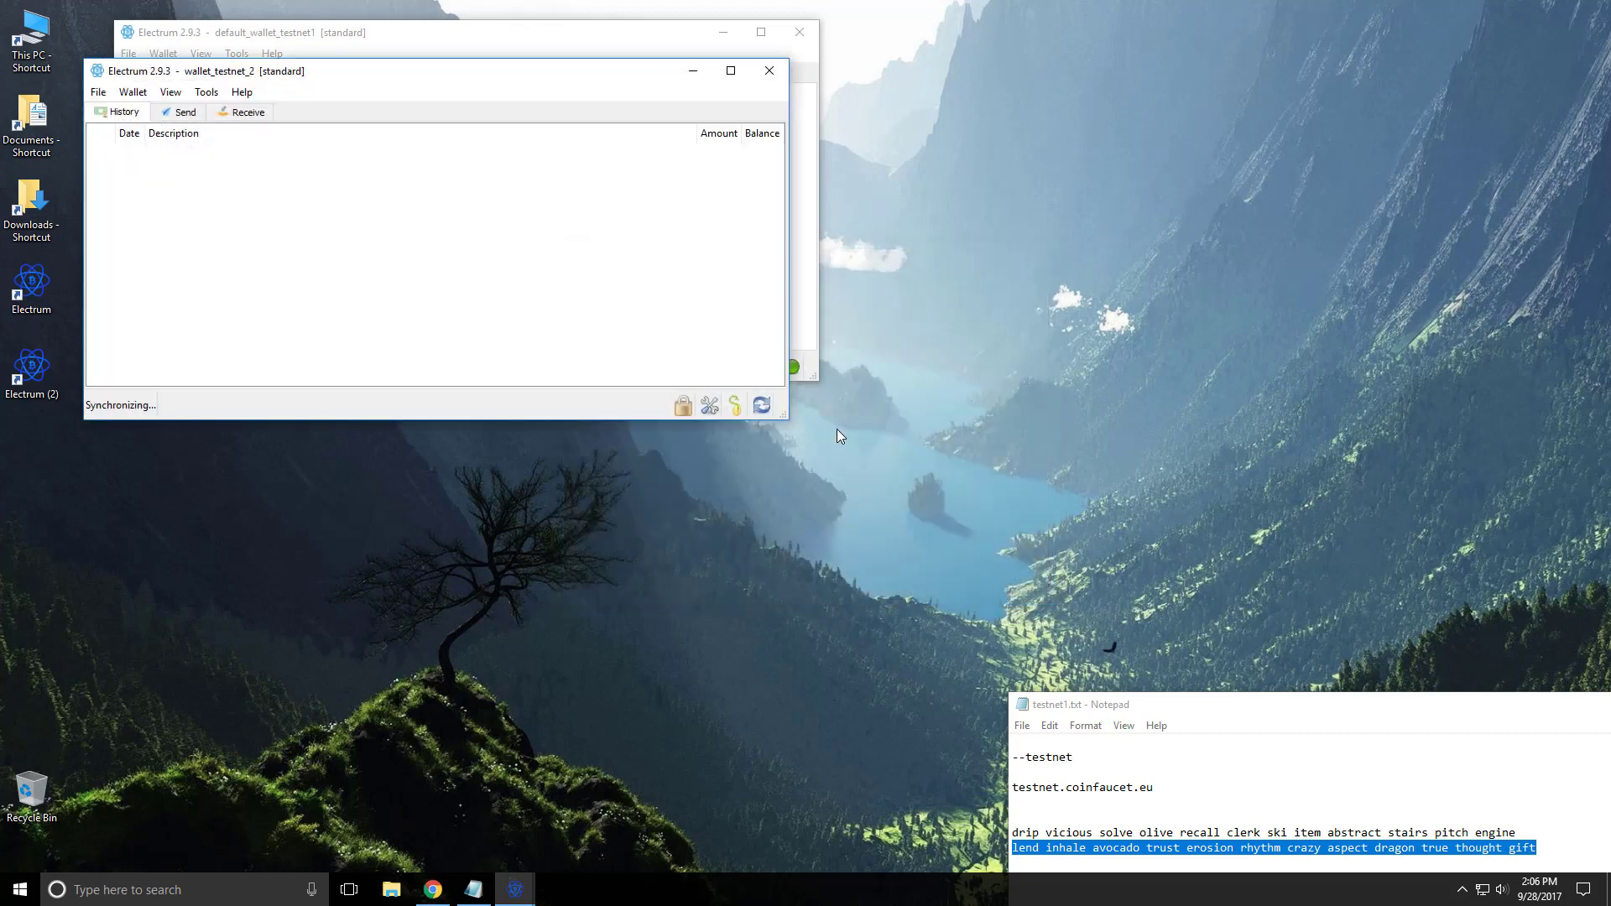
# Place wallet_testnet_2 below the first wallet and show its receiving address and the first wallet's Send form
pyautogui.moveTo(483, 76); pyautogui.dragTo(515, 446)
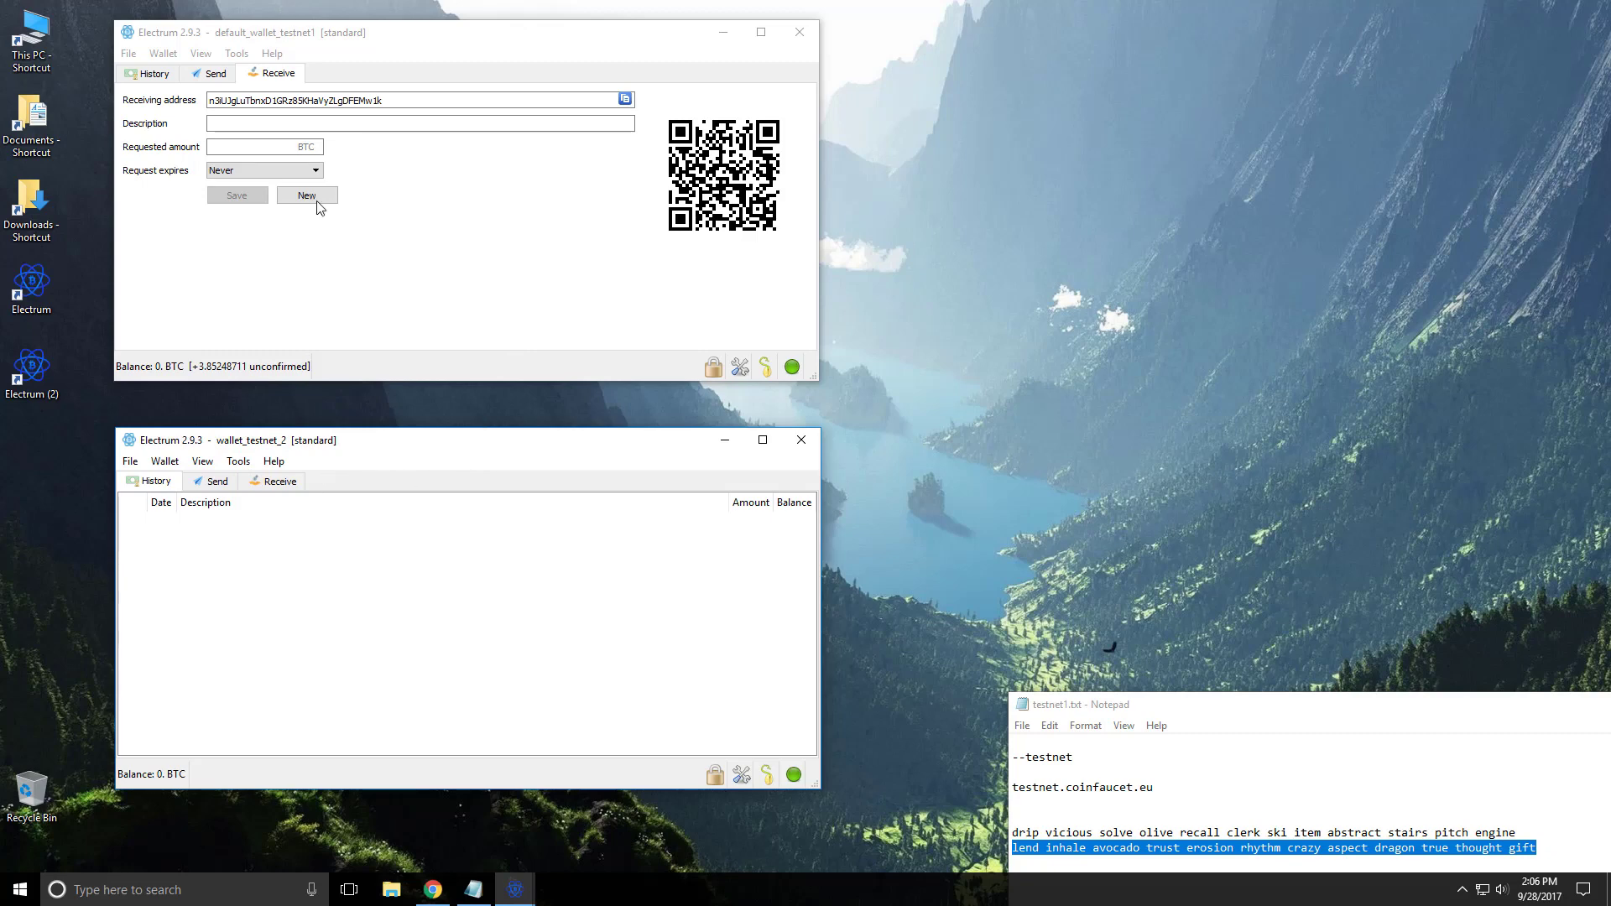
pyautogui.click(260, 485)
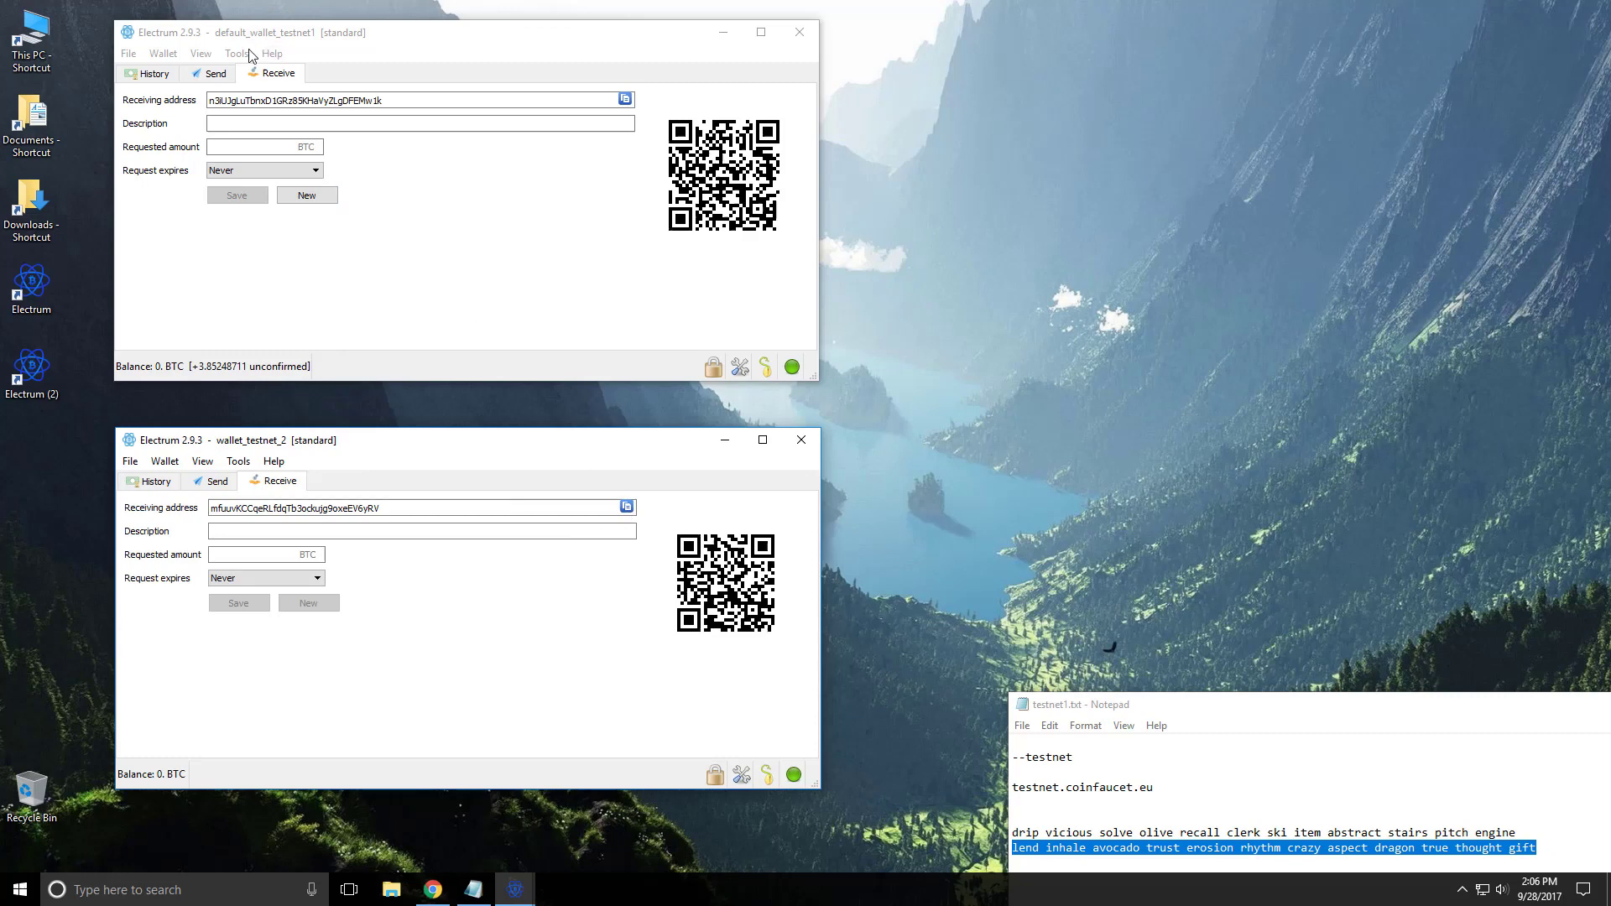
pyautogui.click(217, 75)
# Pay 1 BTC to wallet_testnet_2's pasted receiving address, authorising with the wallet password
pyautogui.rightClick(204, 107)
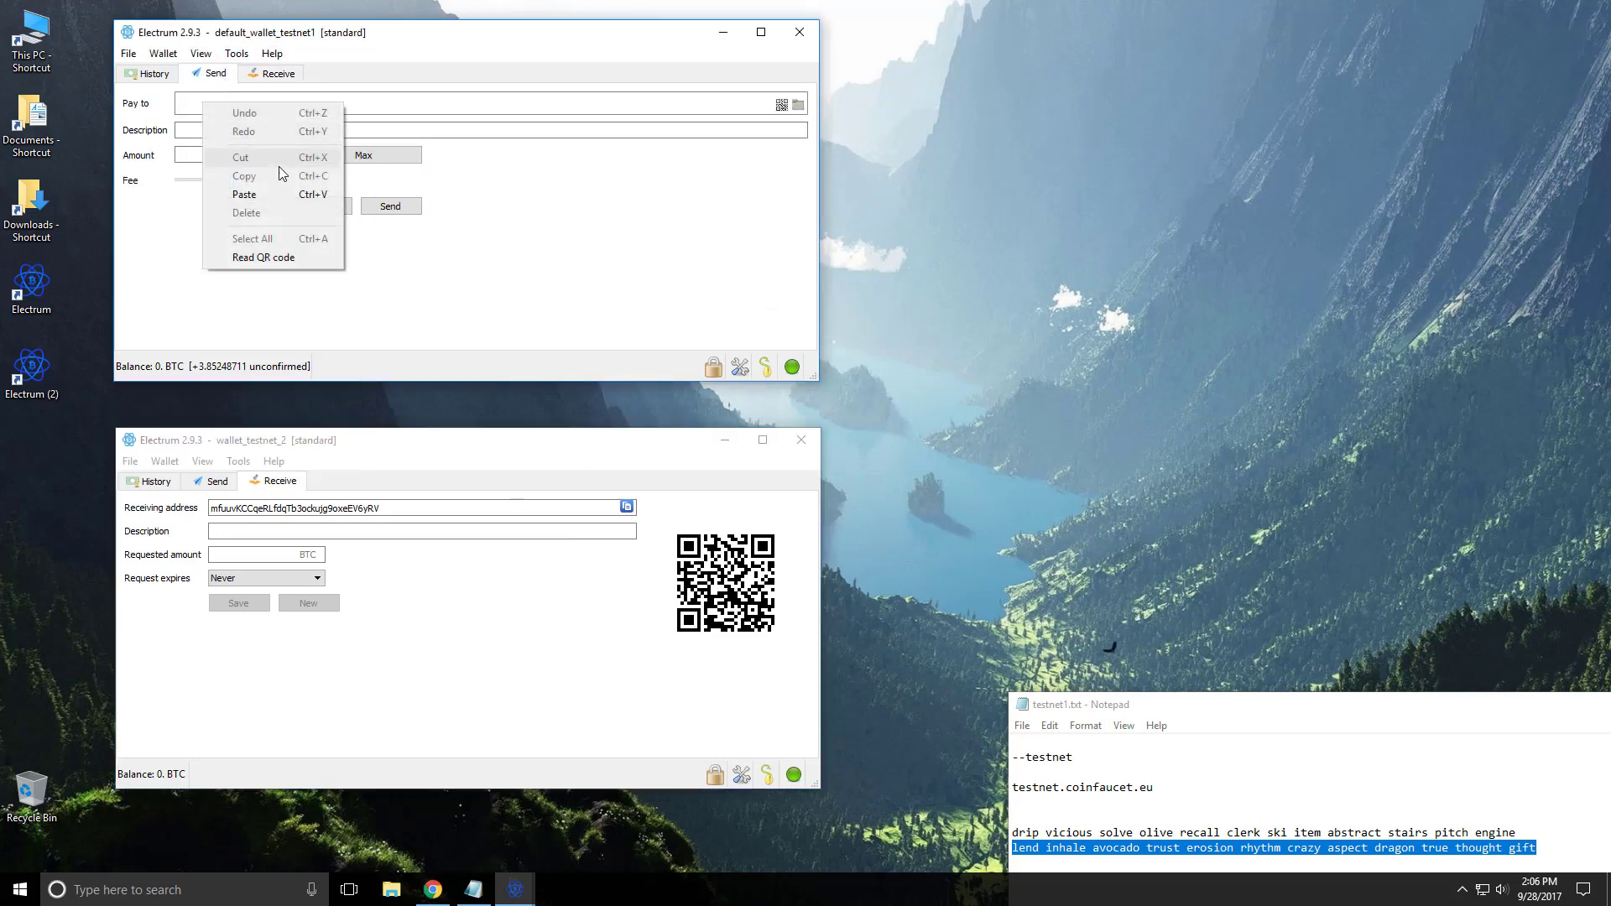
pyautogui.click(252, 190)
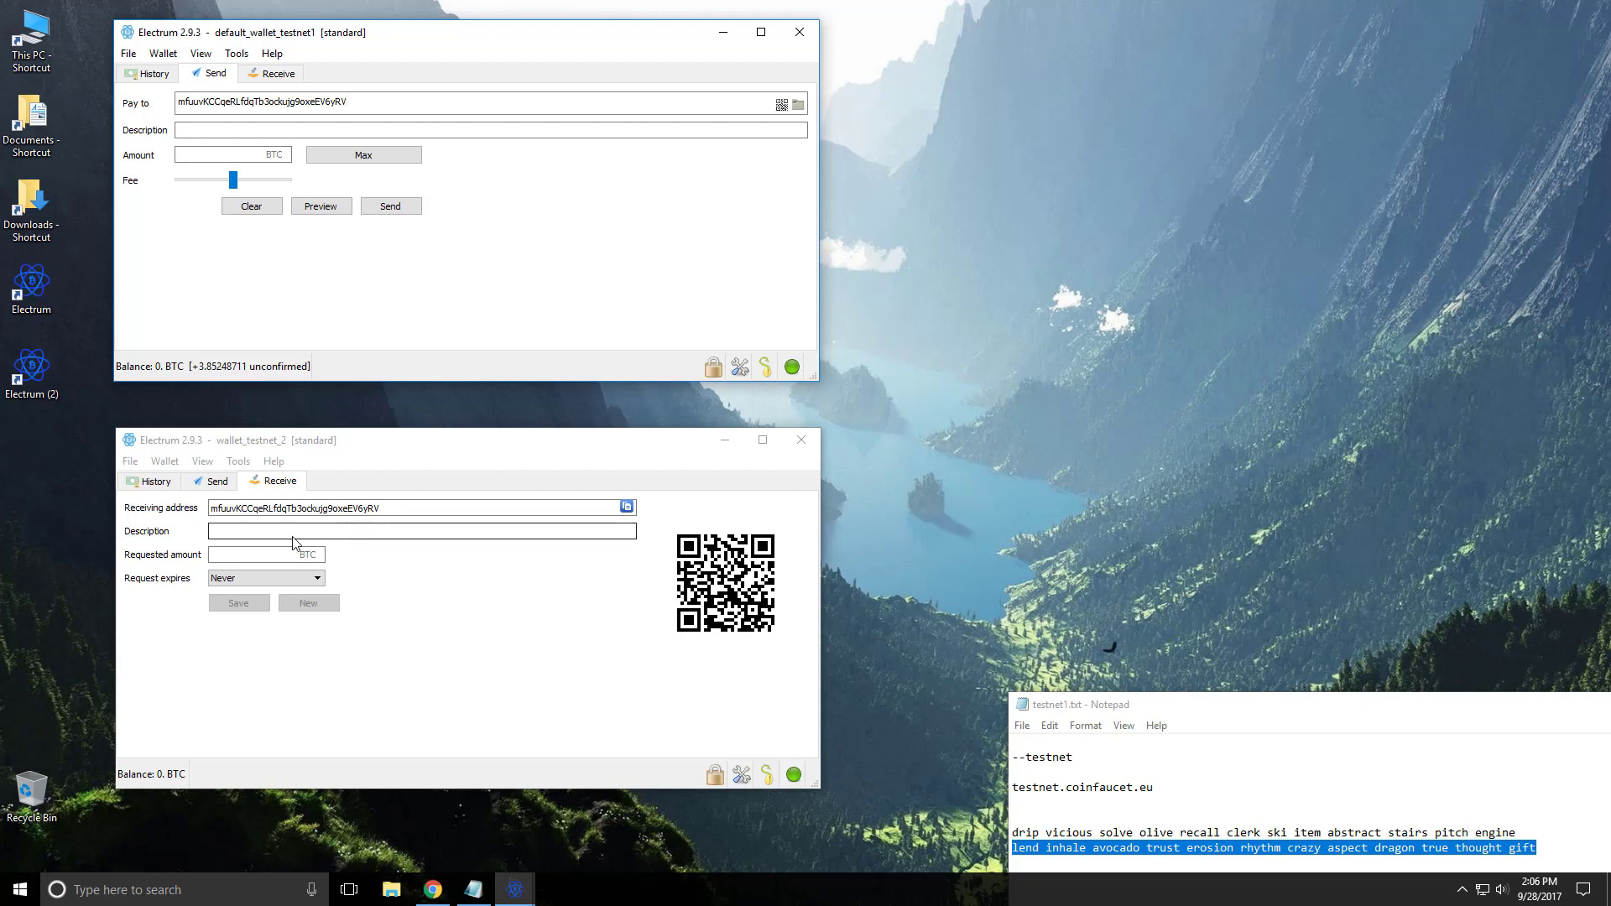
pyautogui.click(220, 158)
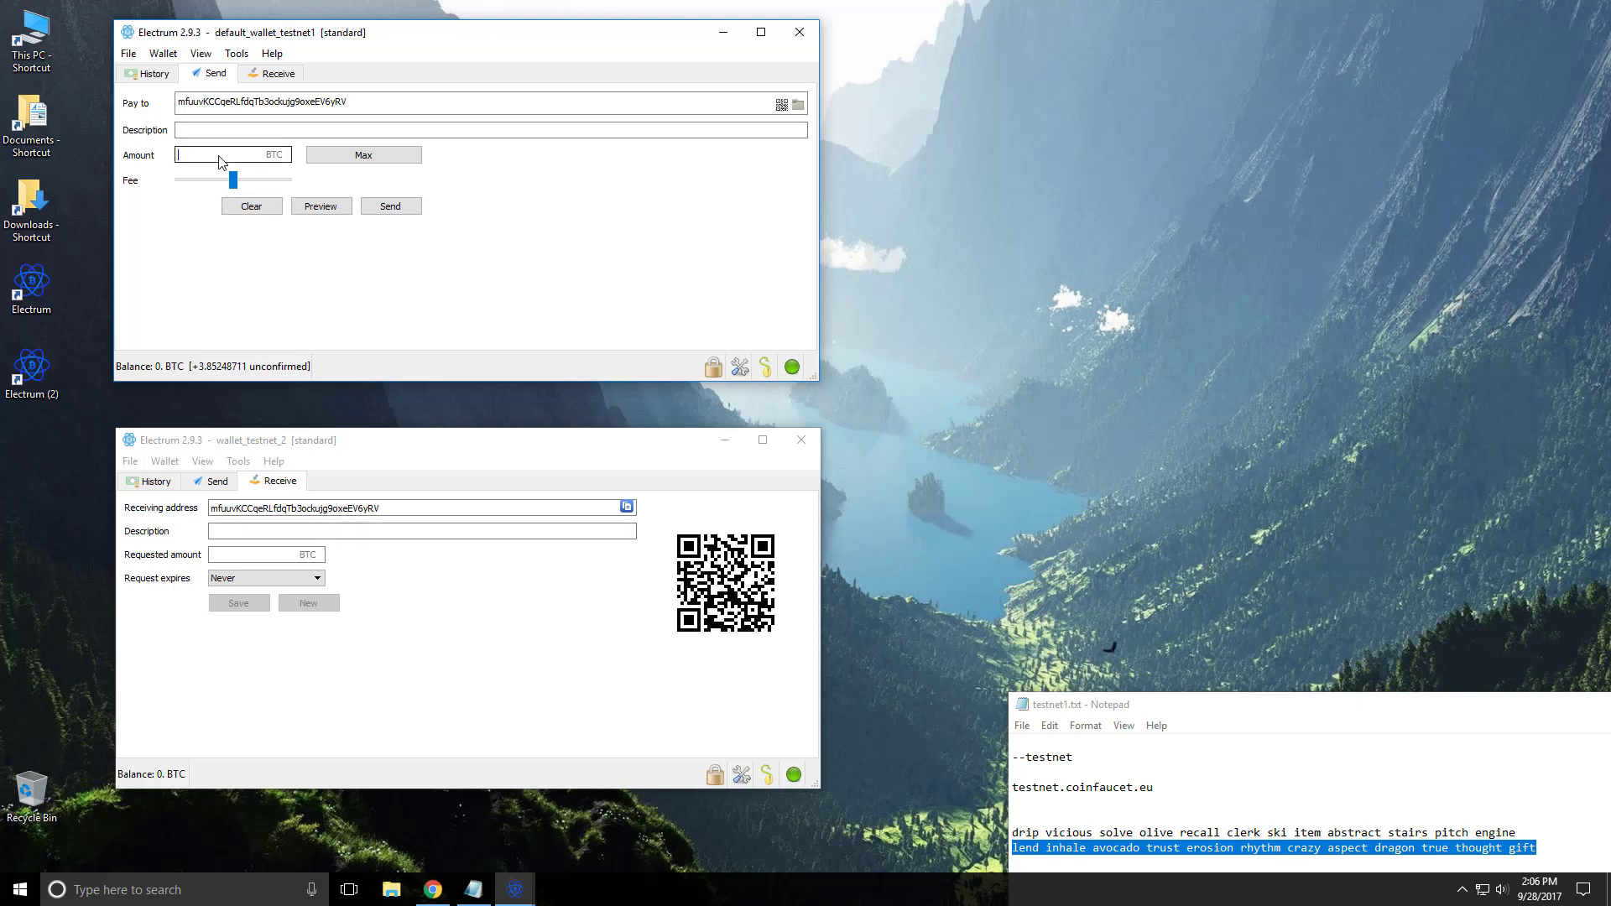
pyautogui.write('1')
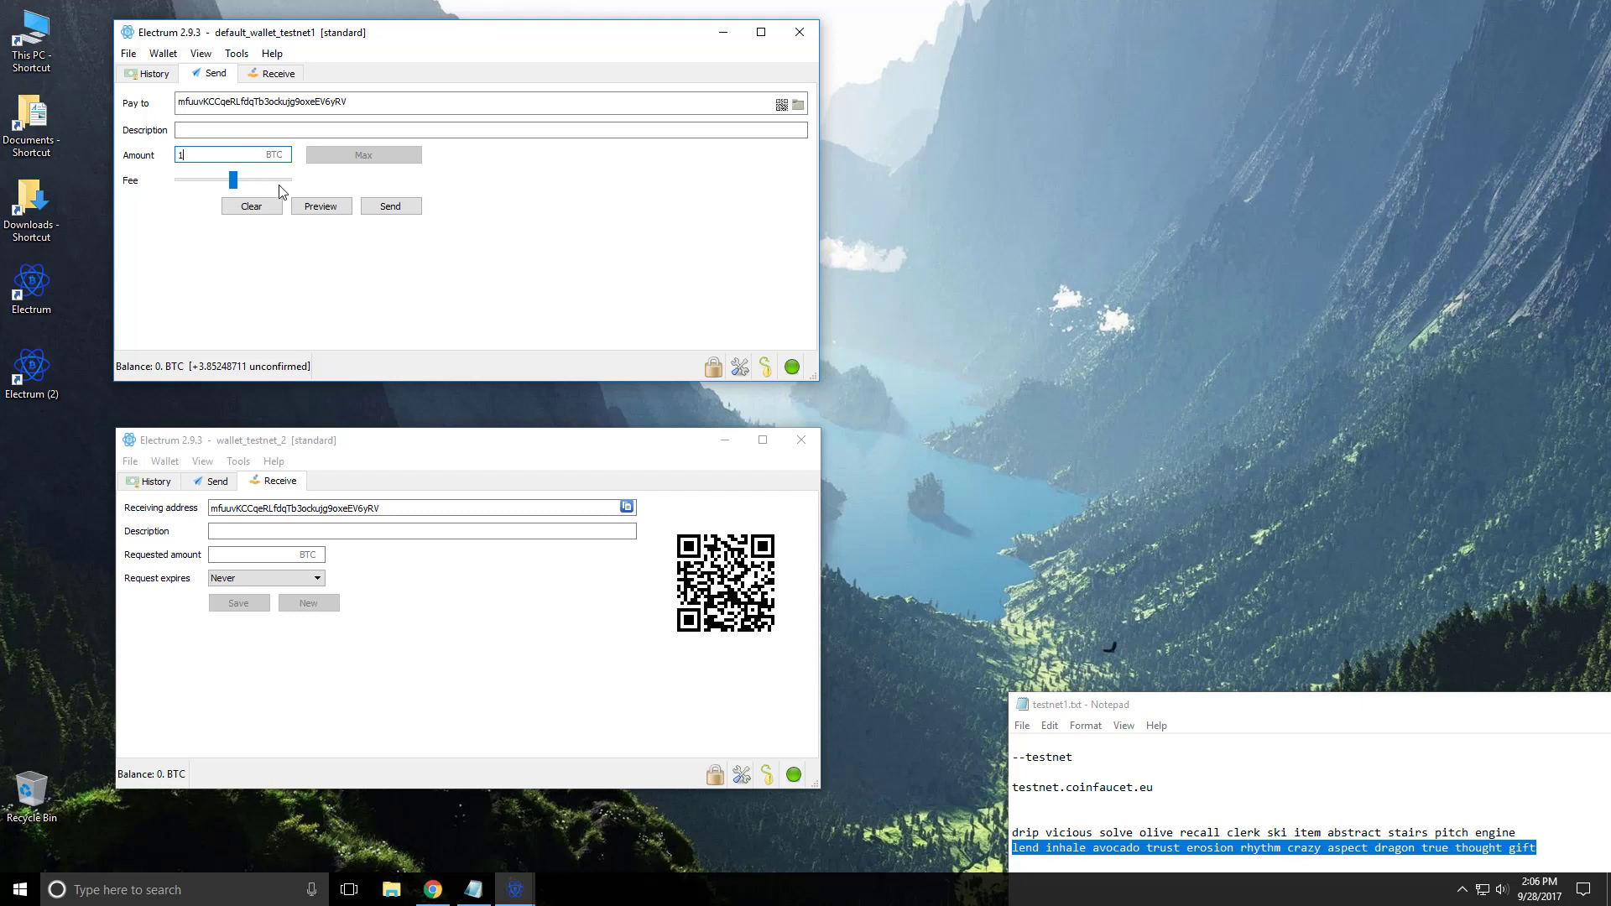
pyautogui.click(388, 206)
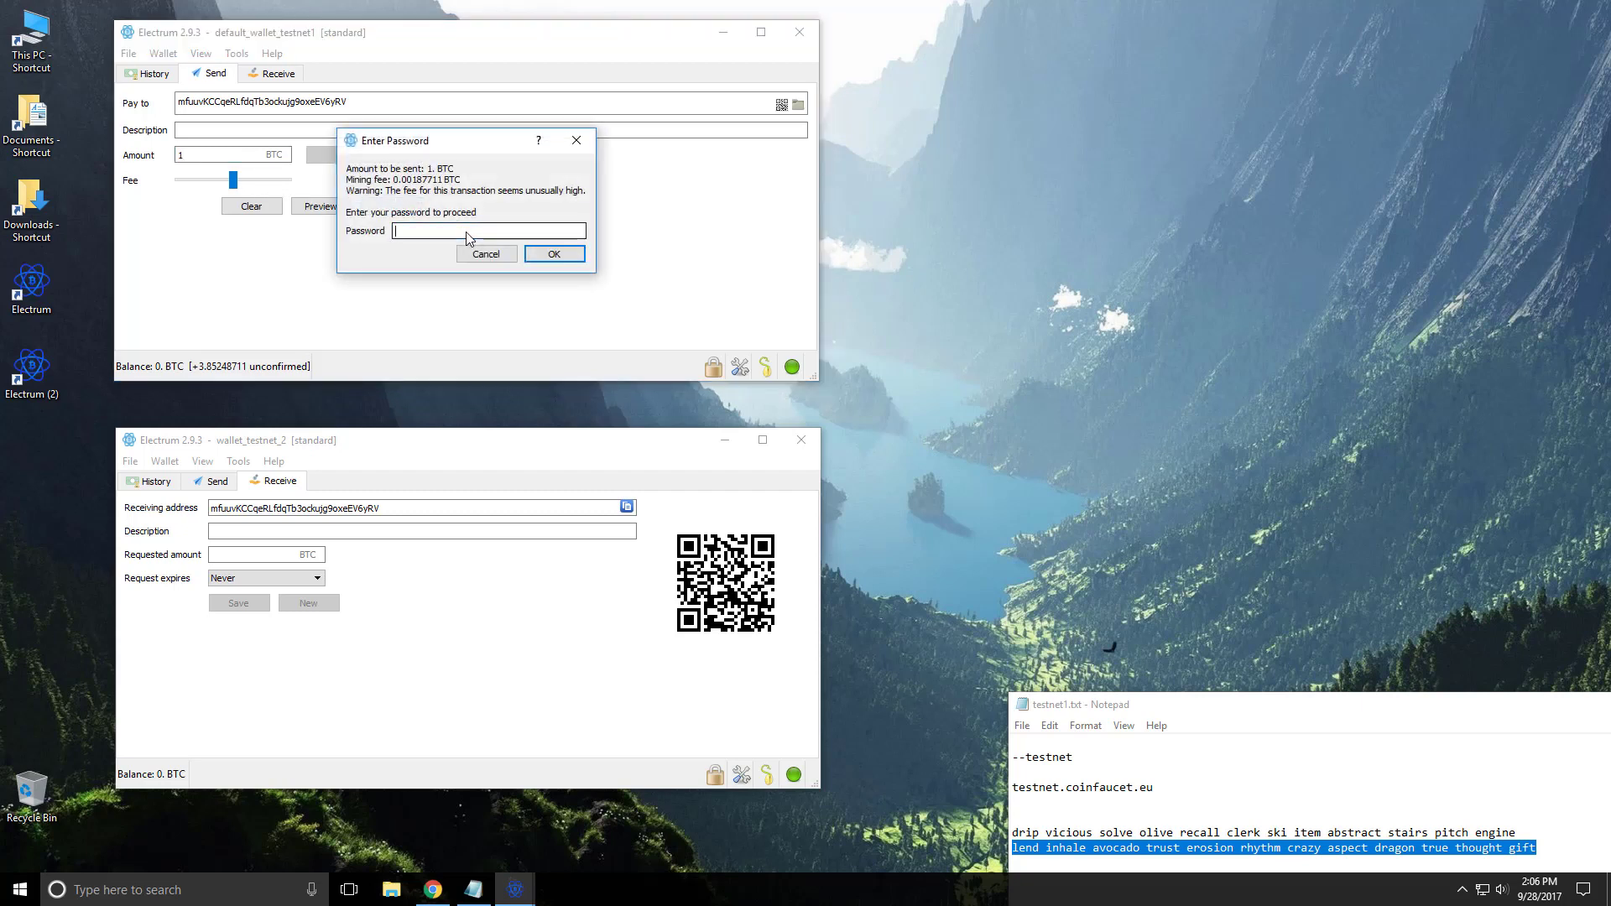
pyautogui.write('********')
pyautogui.click(564, 254)
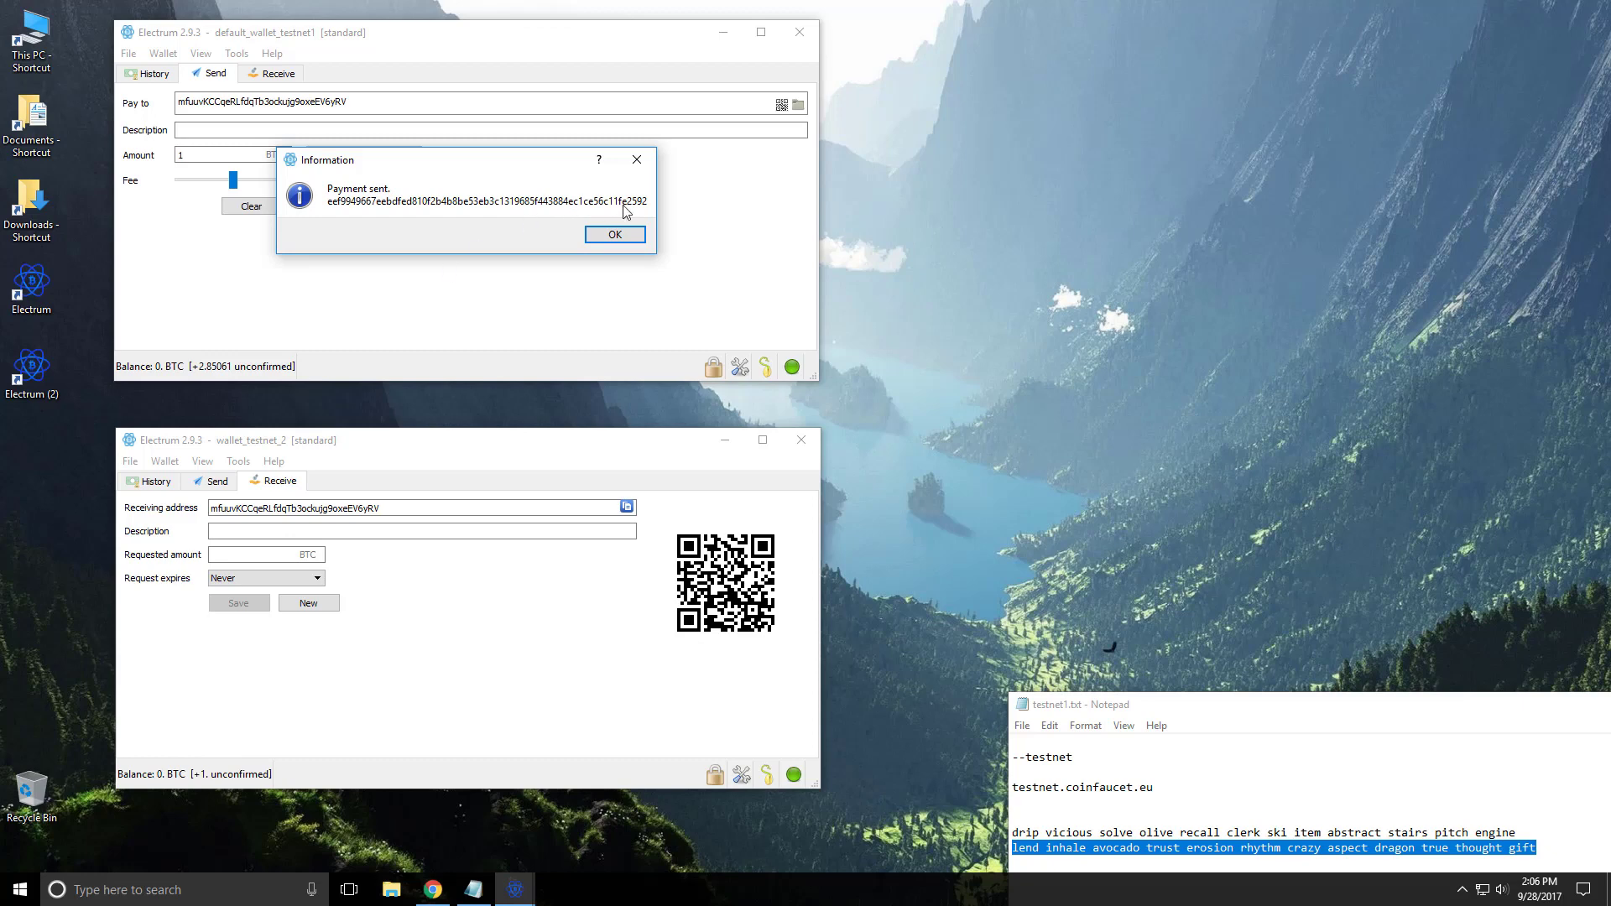
# Dismiss the Payment sent message and check the Network dialog showing 5 connected testnet nodes
pyautogui.click(610, 234)
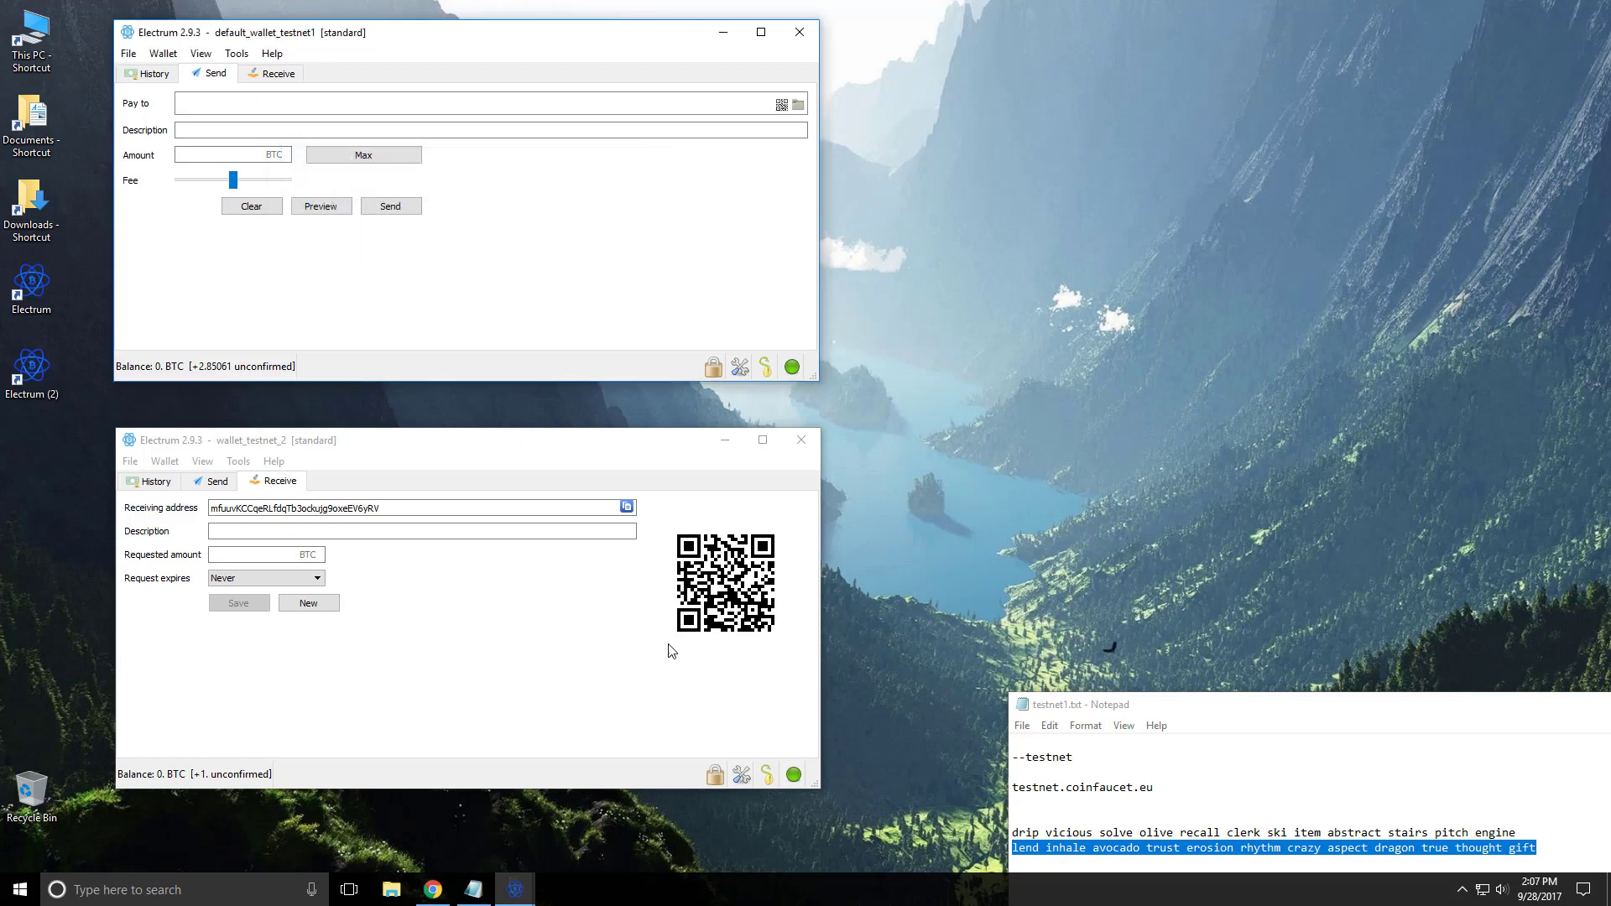
pyautogui.click(794, 776)
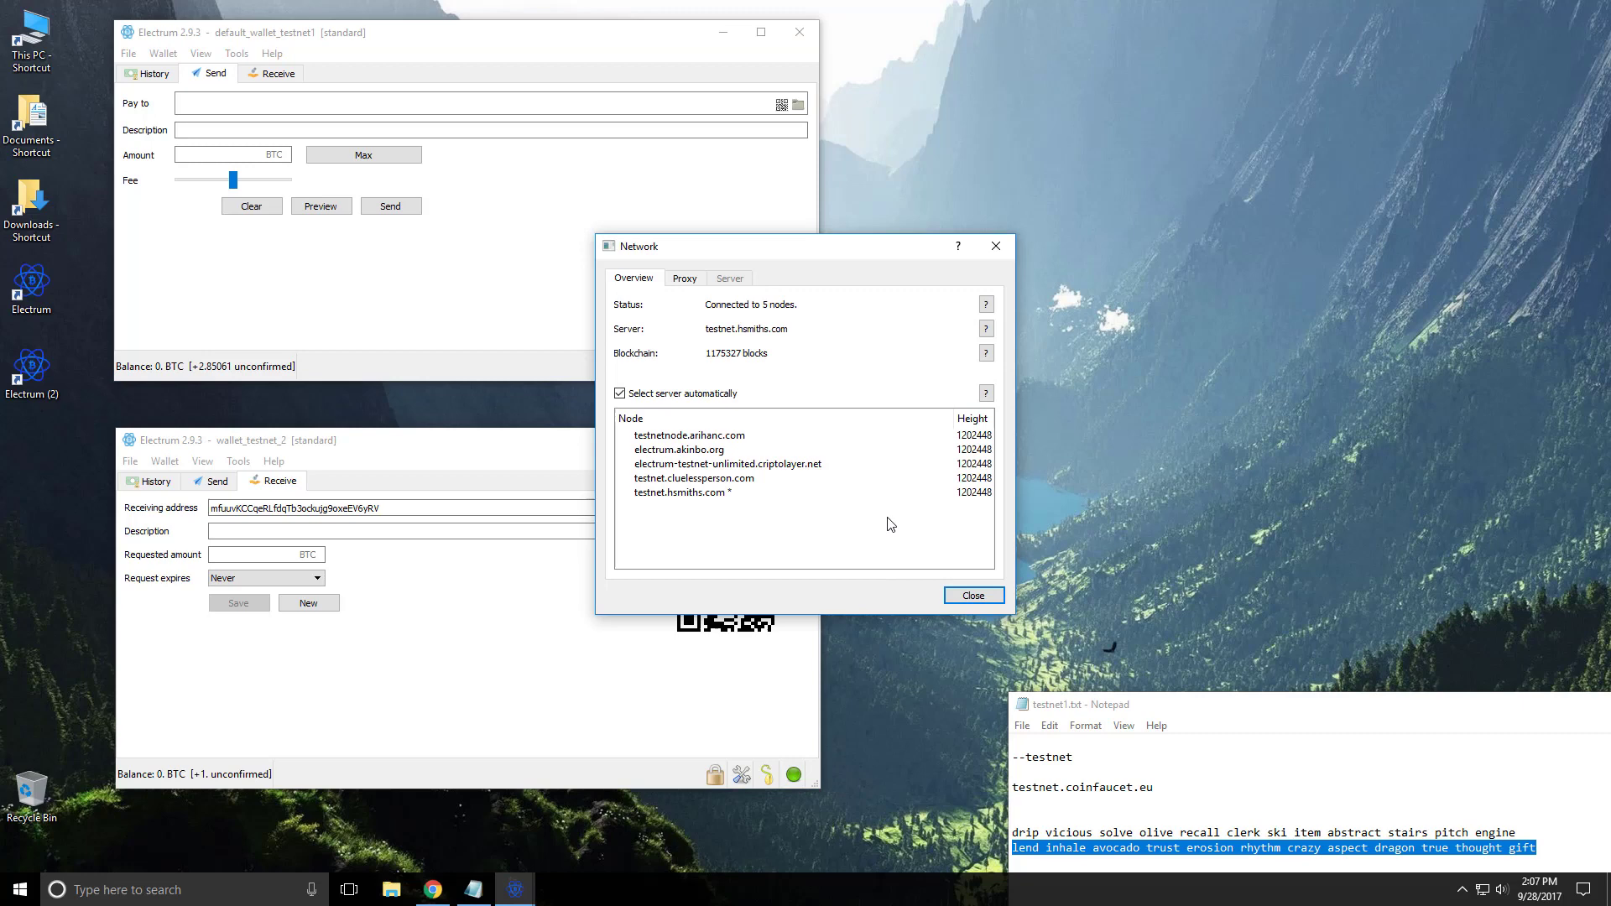
pyautogui.click(973, 598)
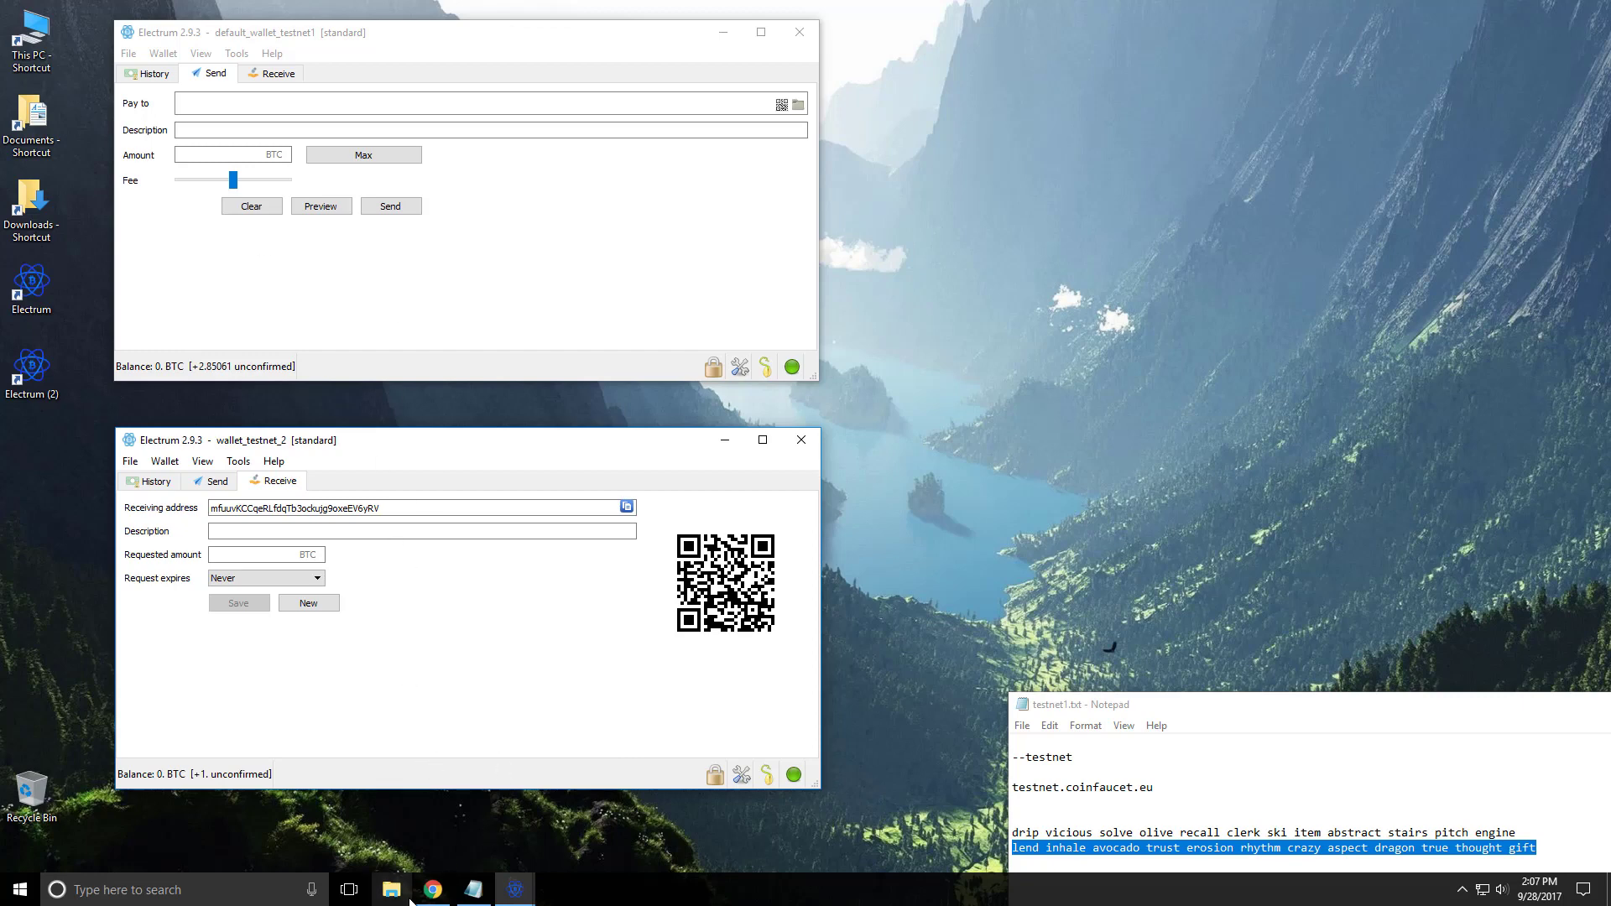
# Bring Chrome back and switch to the testnet.hodlhodl.com tab
pyautogui.click(433, 889)
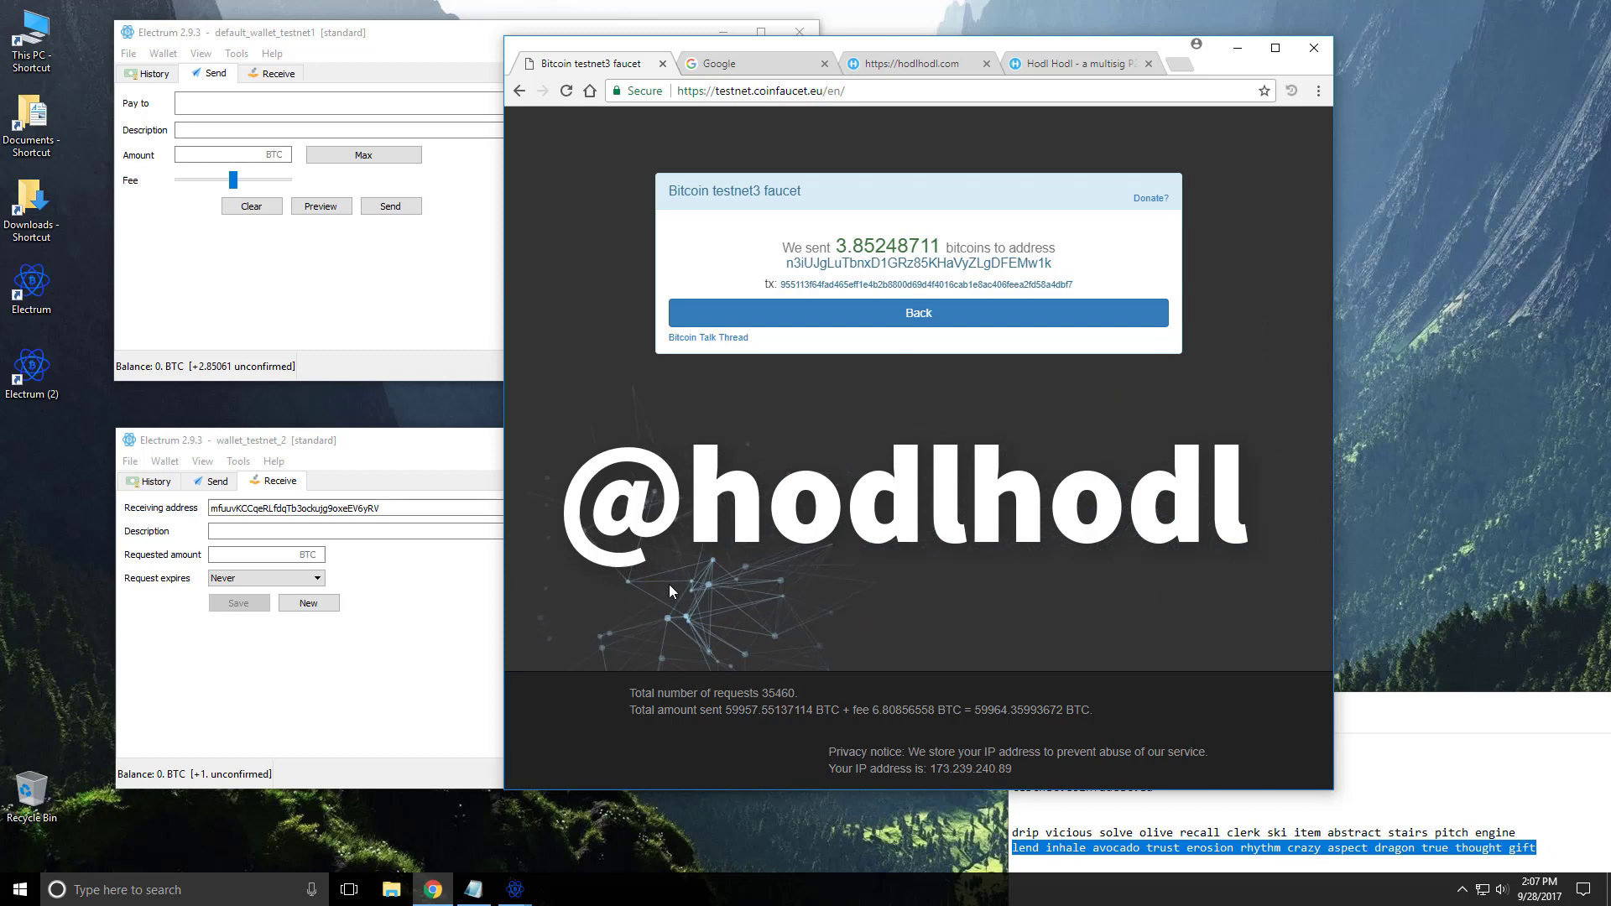
pyautogui.click(1086, 64)
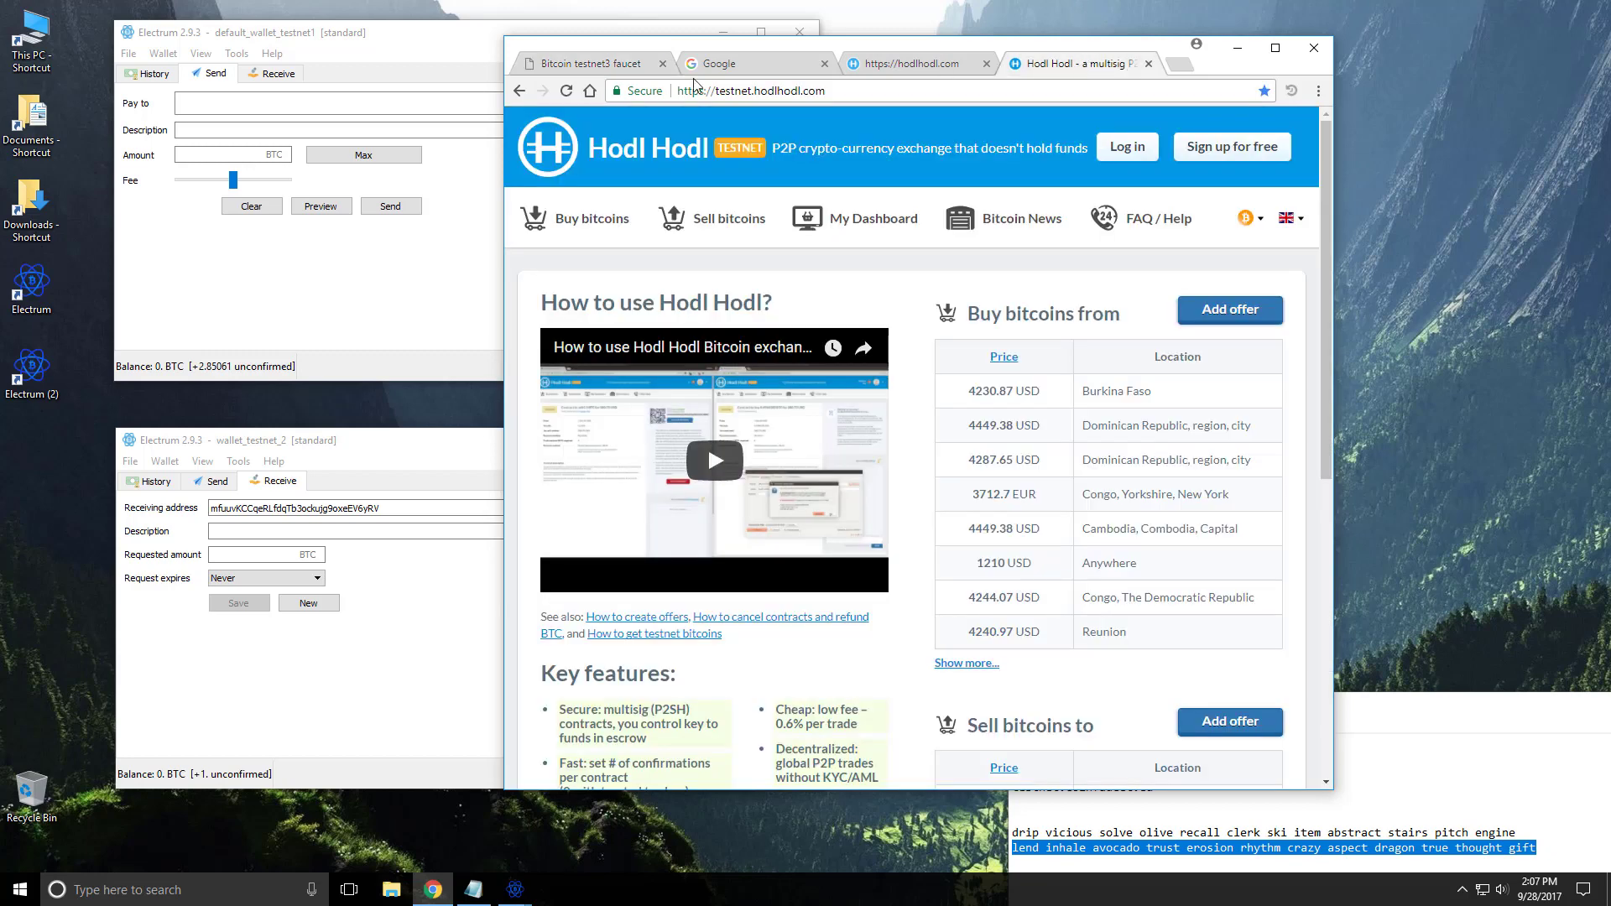